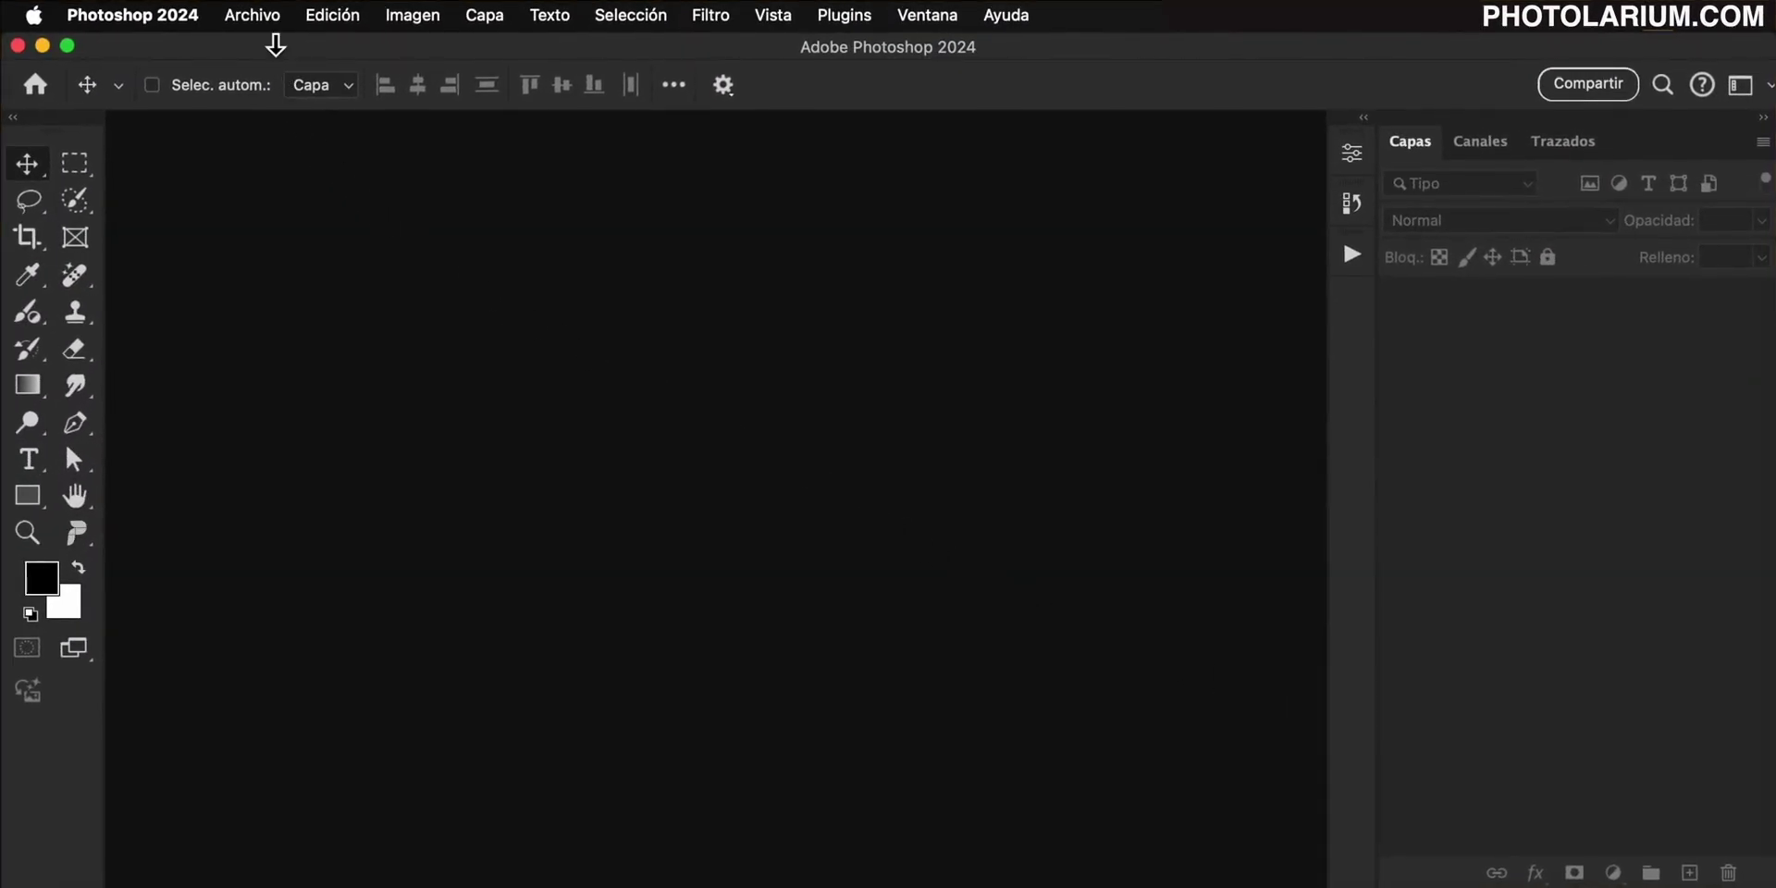
- Create a blank white 3000 × 2020 px, 144 ppp document from Archivo > Nuevo and dock it
{"action": "left_click", "coordinate": [258, 19]}
{"action": "left_click", "coordinate": [269, 46]}
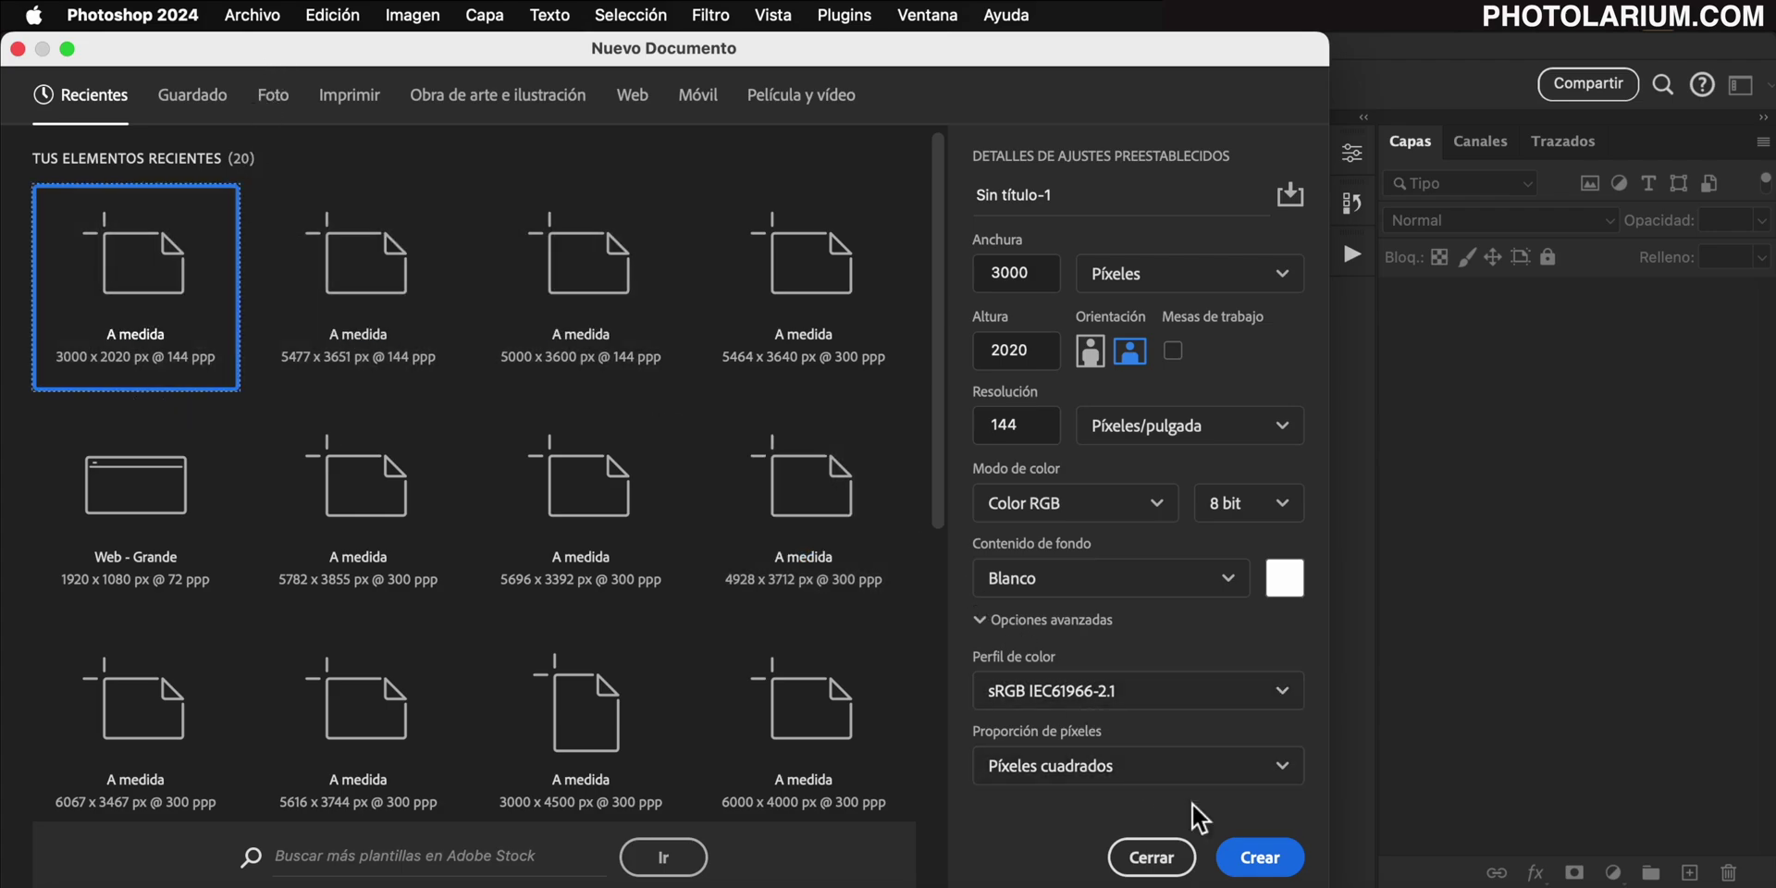
{"action": "left_click", "coordinate": [1258, 857]}
{"action": "left_click_drag", "start_coordinate": [790, 128], "coordinate": [833, 119]}
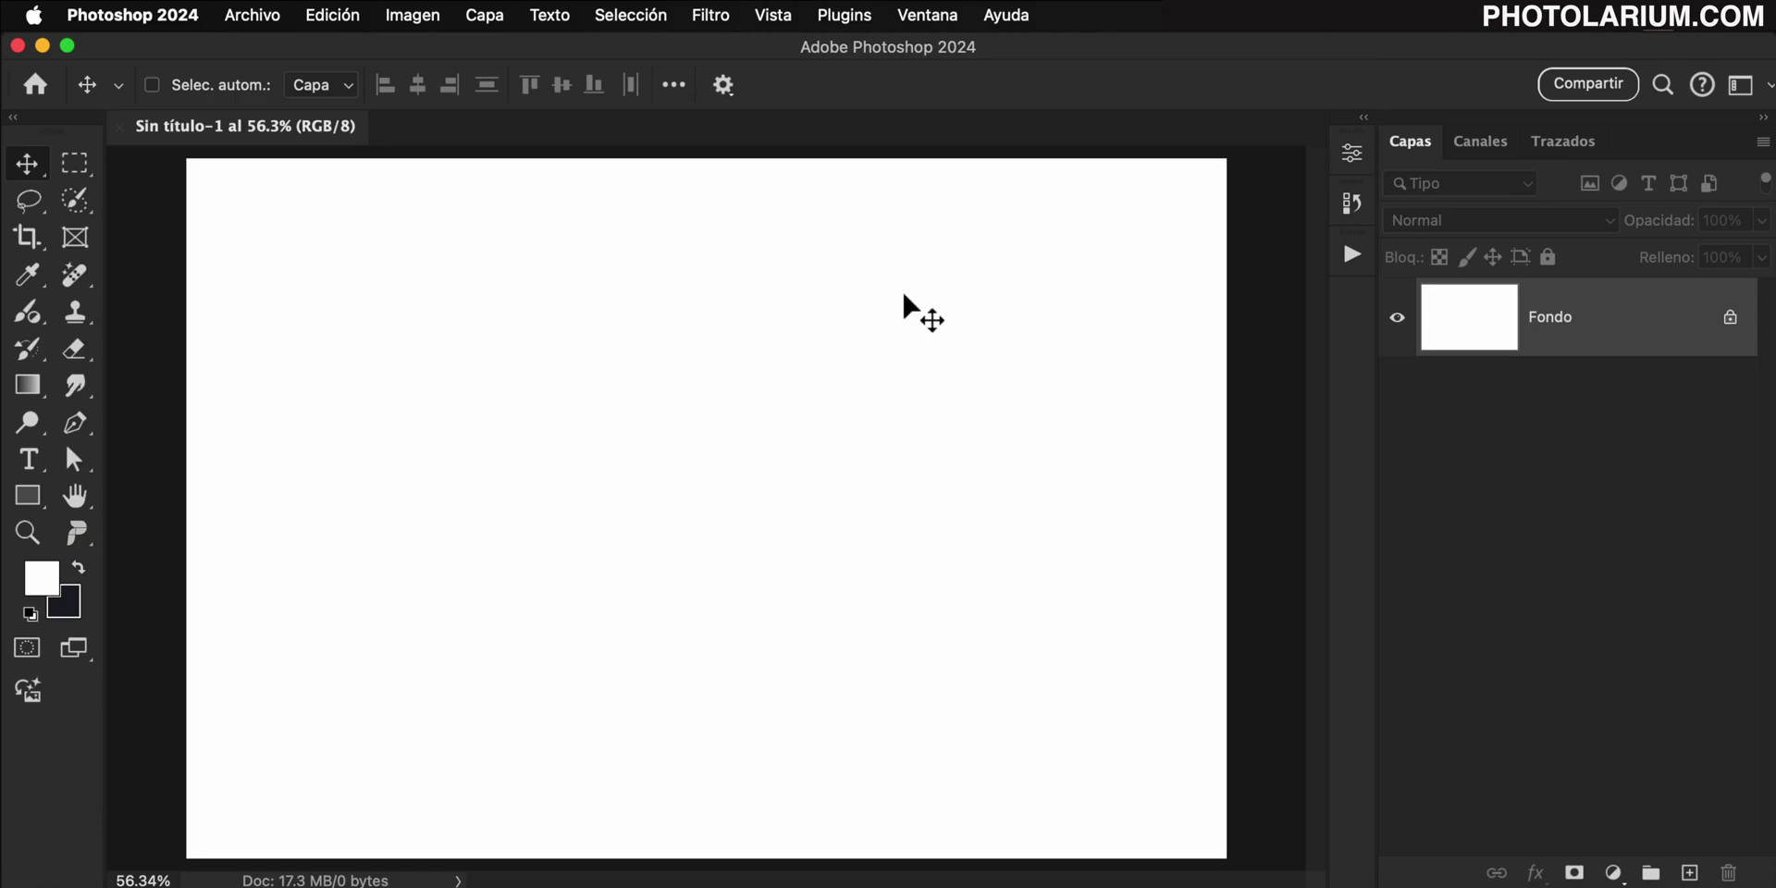
- Open Generar imagen, load and then delete the pink vase sample prompt, and uncheck Fotografía
{"action": "left_click", "coordinate": [37, 705]}
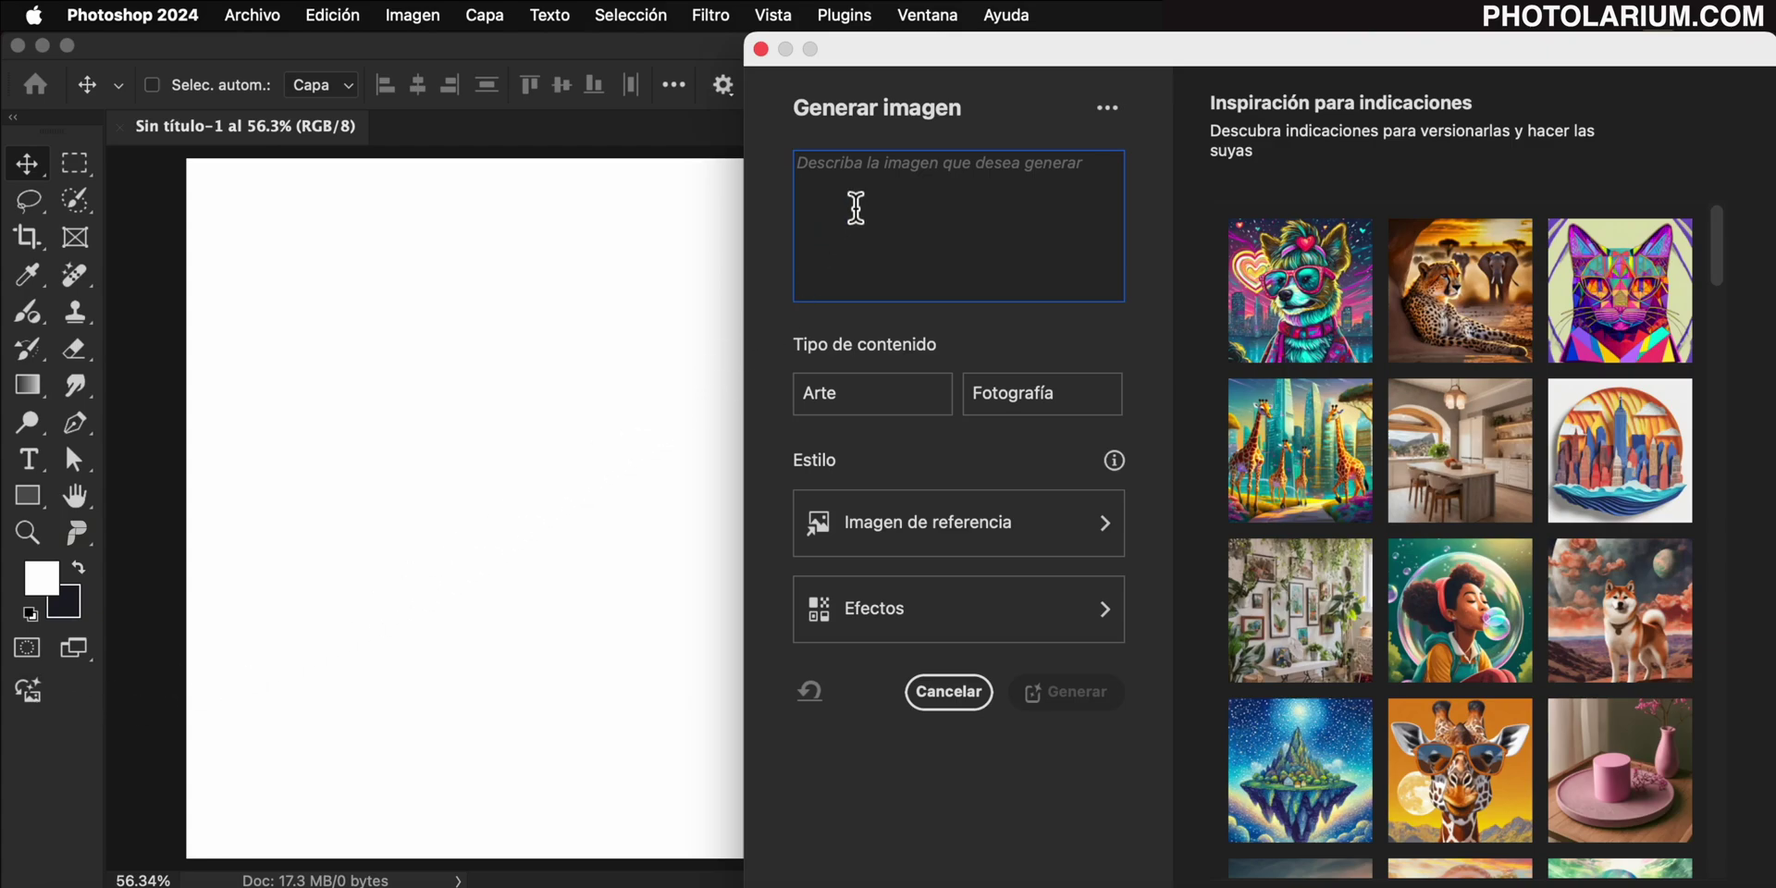
{"action": "left_click", "coordinate": [793, 129]}
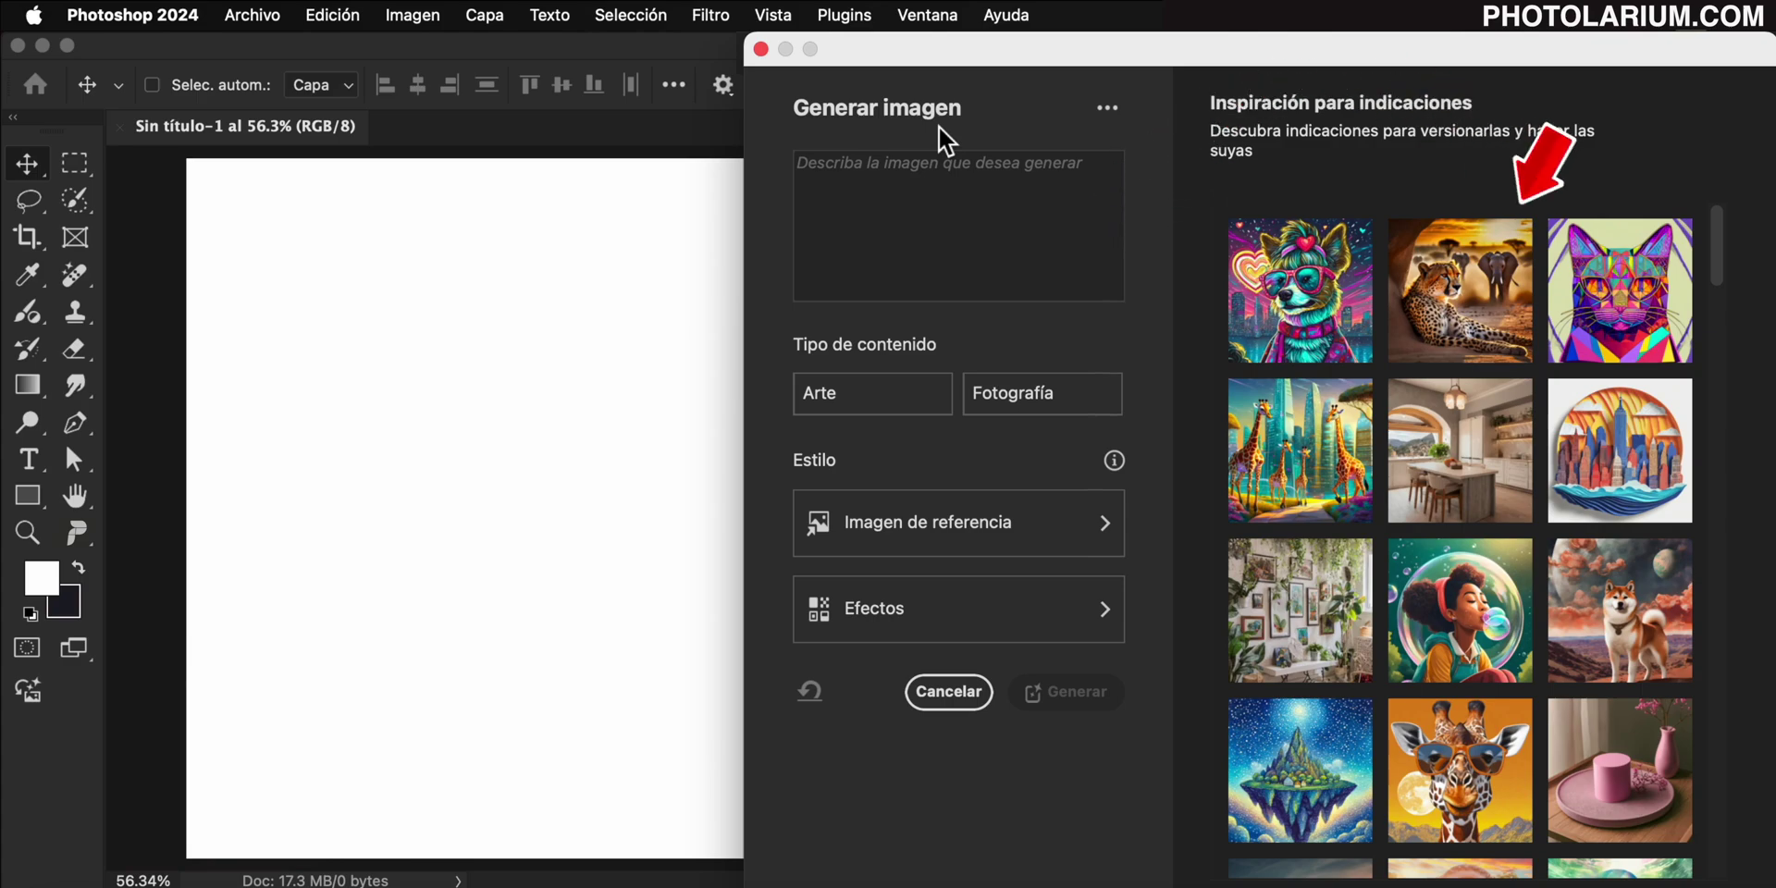
{"action": "left_click", "coordinate": [1623, 777]}
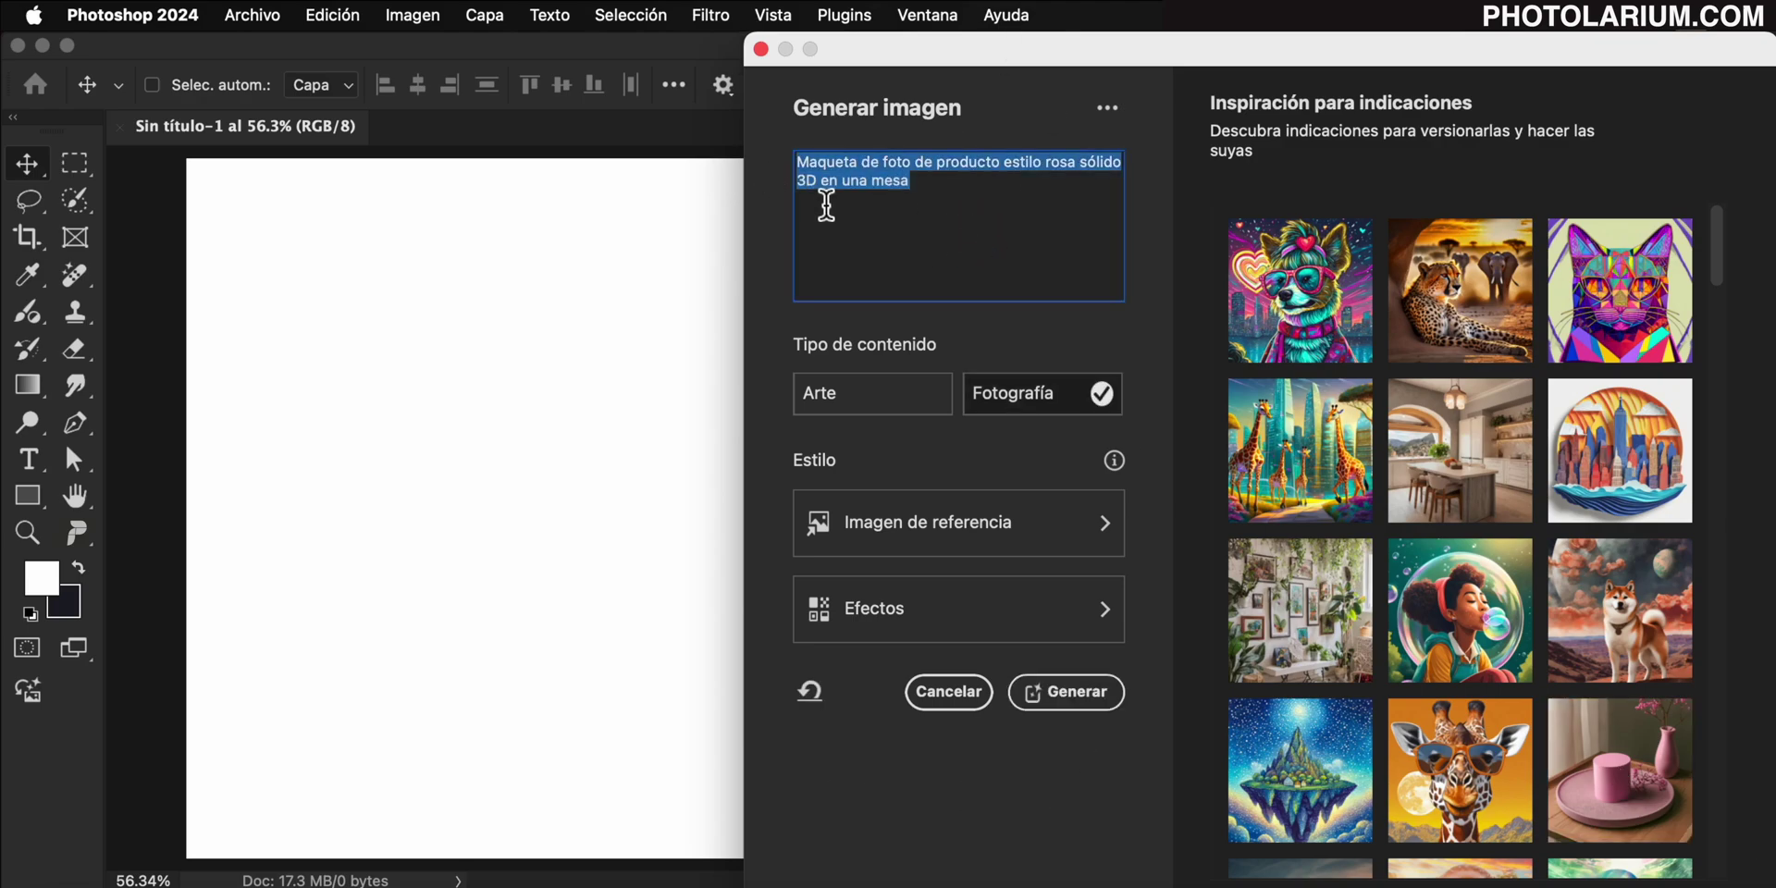
{"action": "key", "text": "BackSpace"}
{"action": "left_click", "coordinate": [1103, 390]}
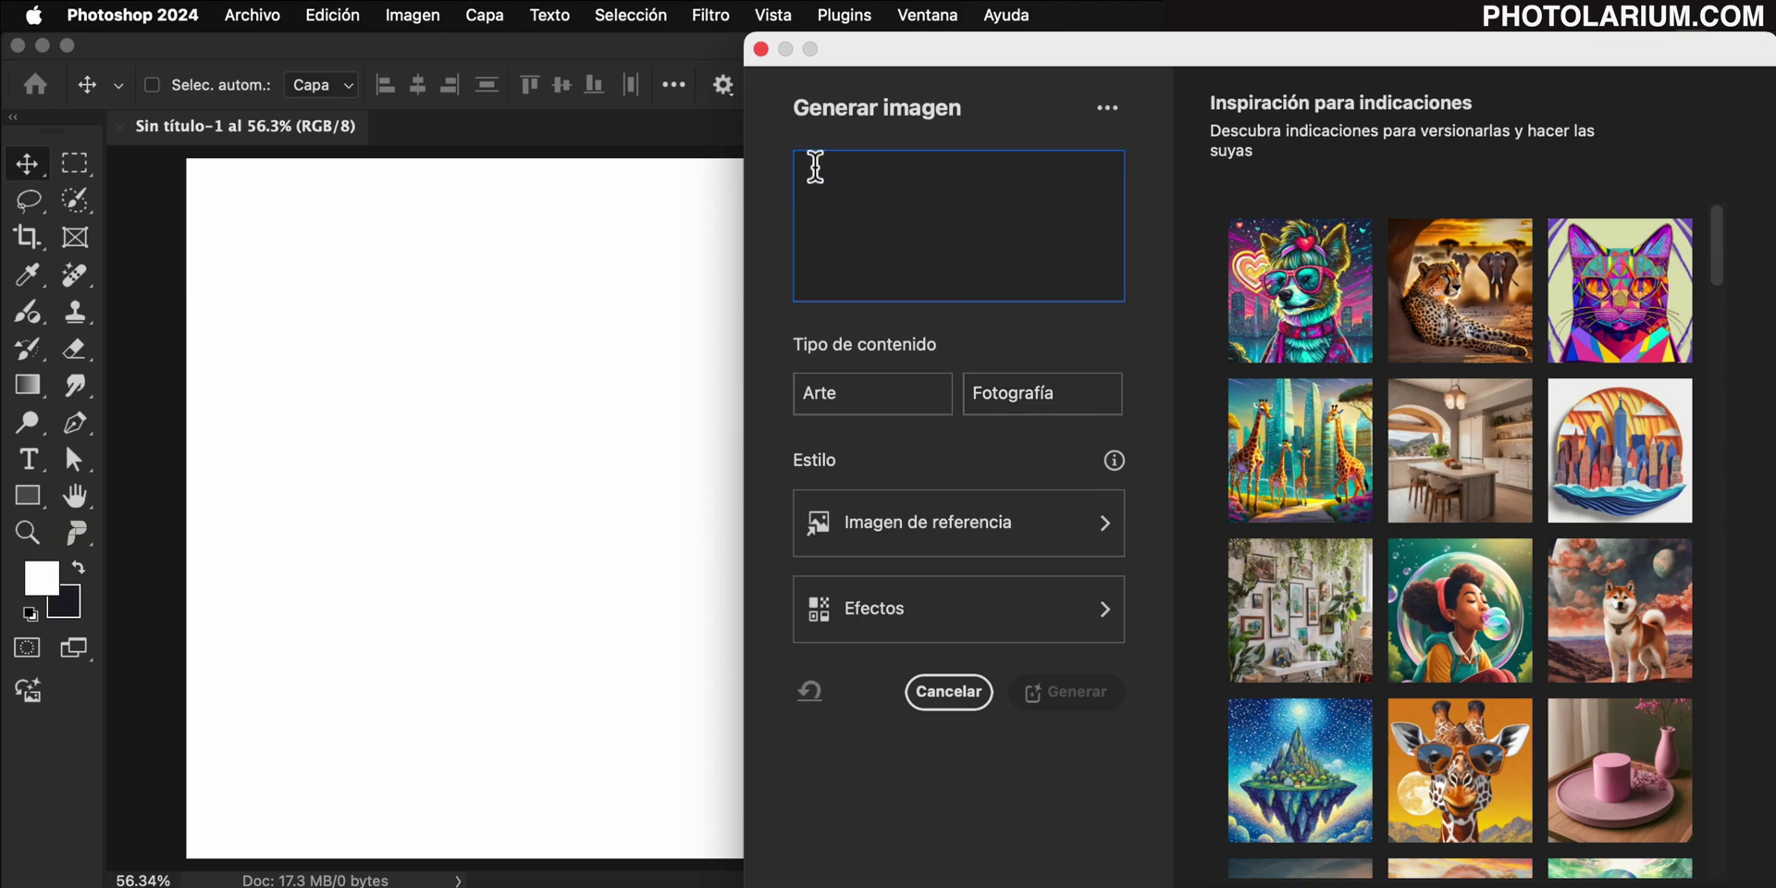
- Prompt 'Ballet room' as Fotografía, with the ballet studio photo loaded as style reference
{"action": "type", "text": "B"}
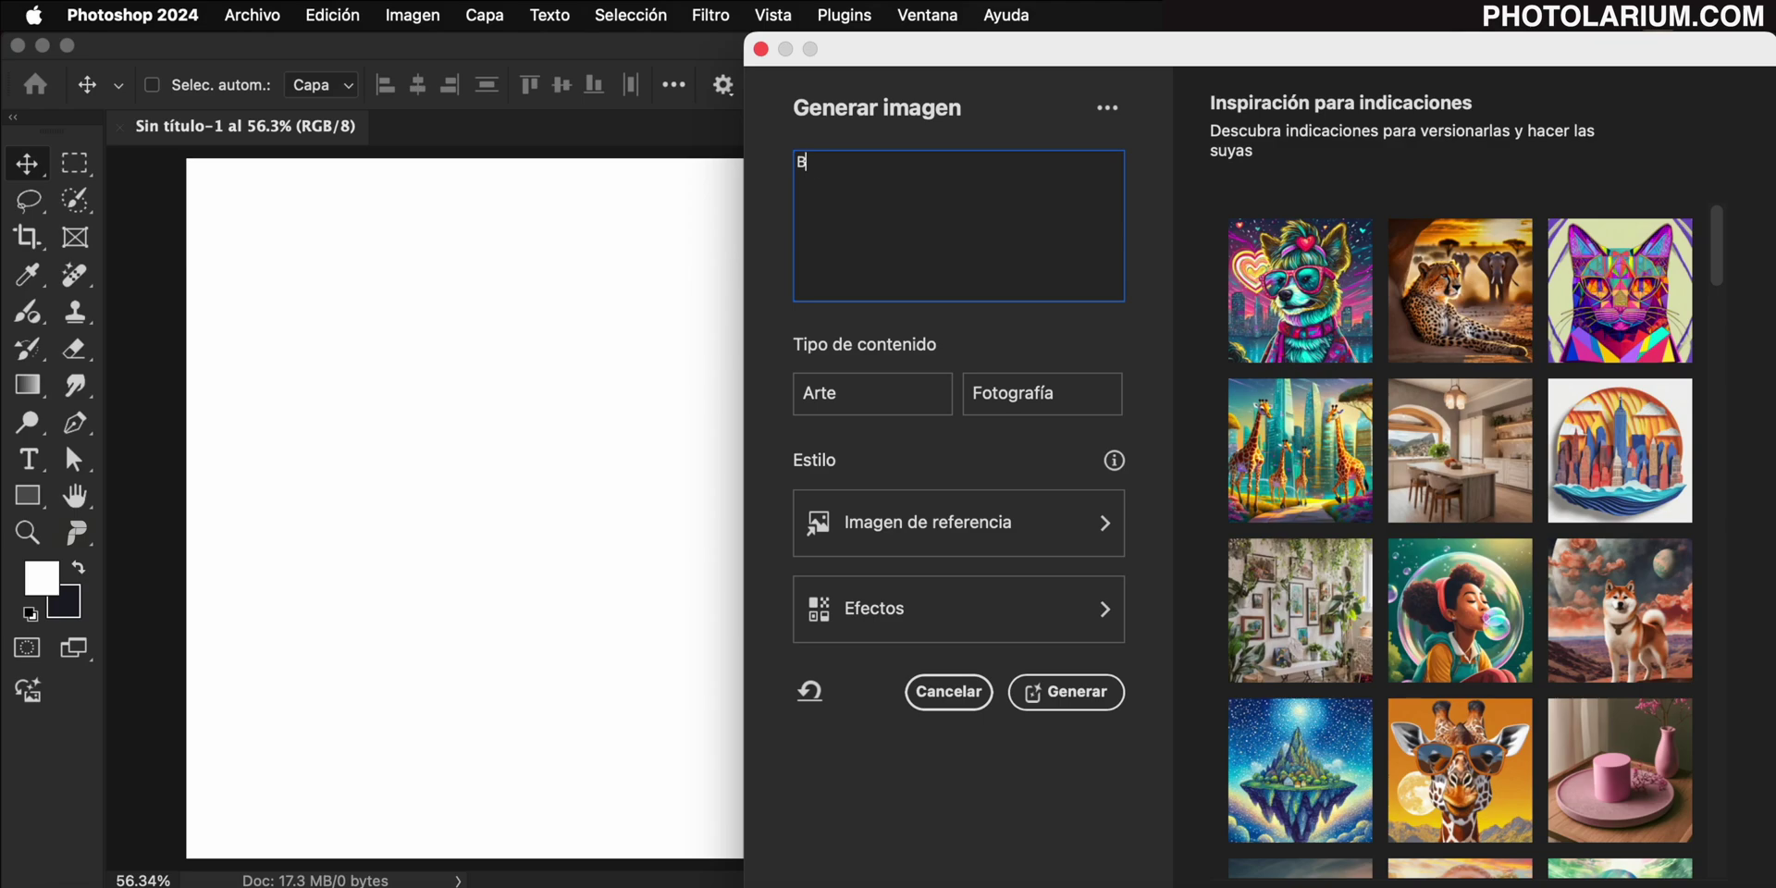
{"action": "type", "text": "allet roo"}
{"action": "type", "text": "m"}
{"action": "left_click", "coordinate": [1034, 405]}
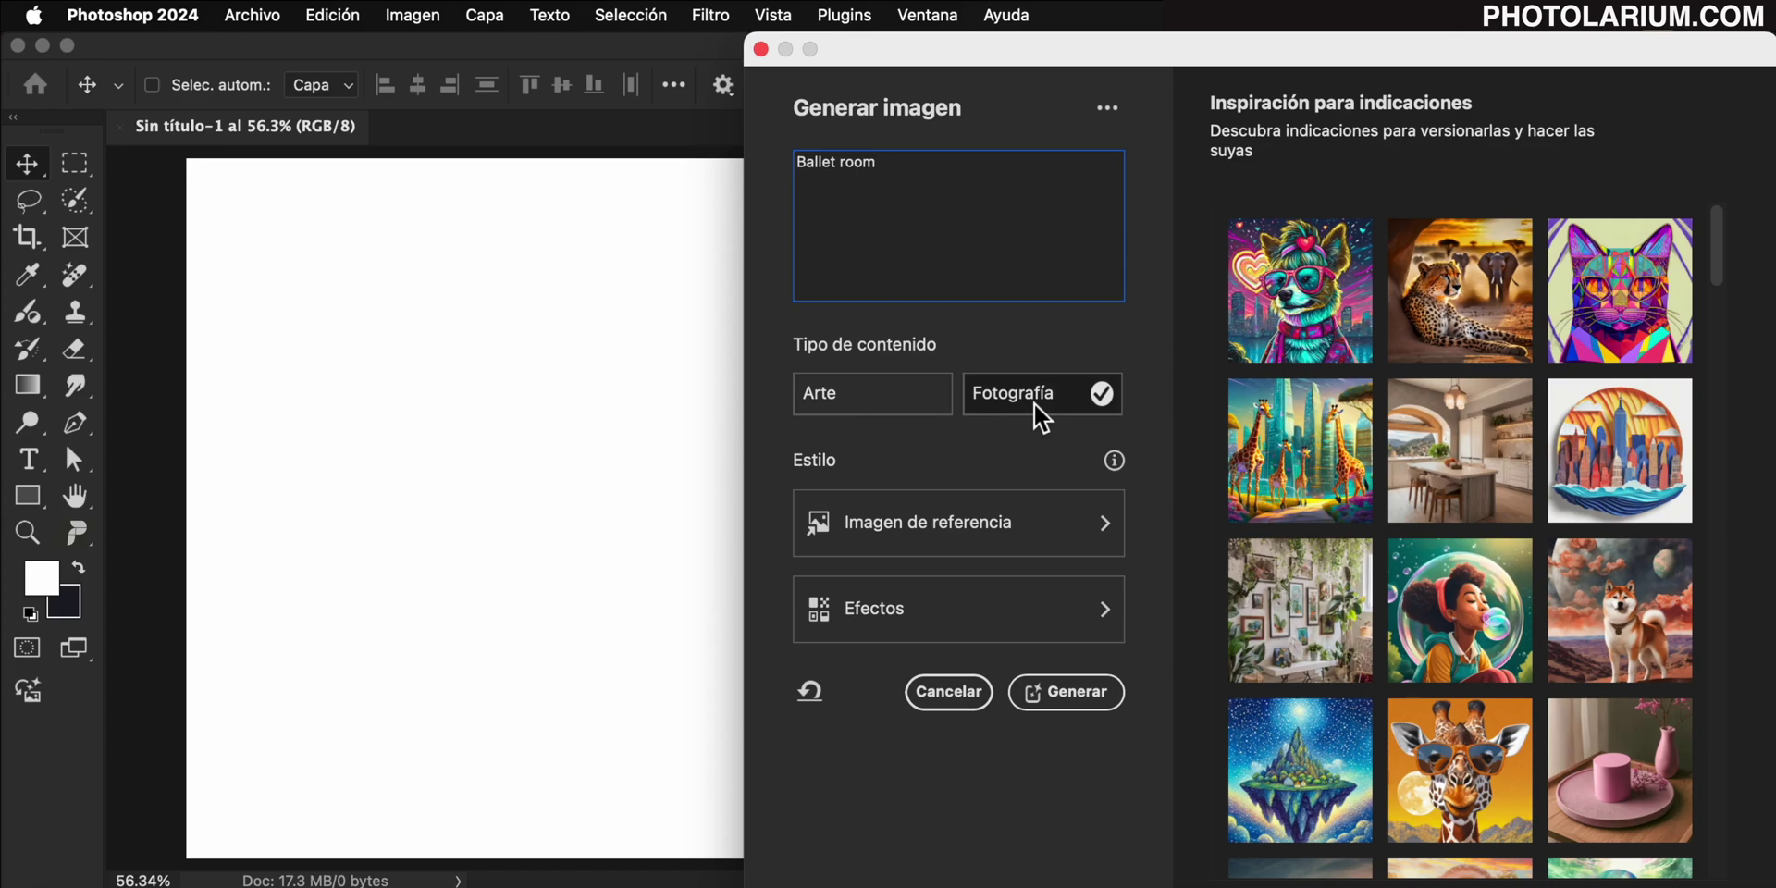
{"action": "left_click", "coordinate": [1105, 528]}
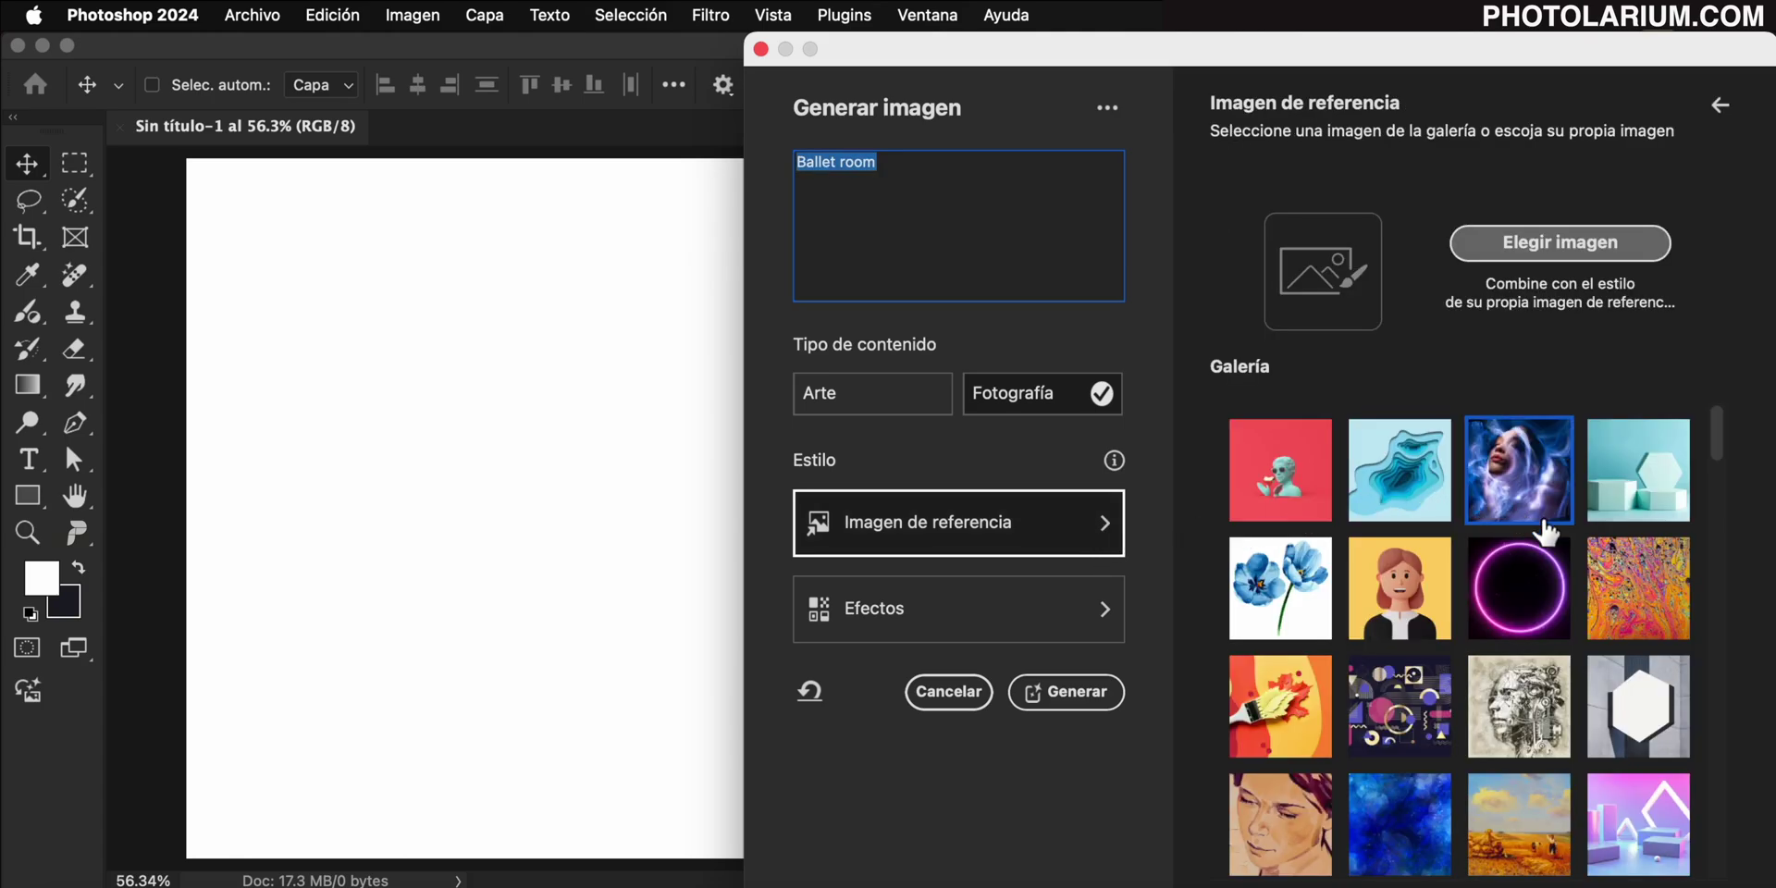
{"action": "scroll", "coordinate": [1624, 615], "scroll_direction": "down", "scroll_amount": 2}
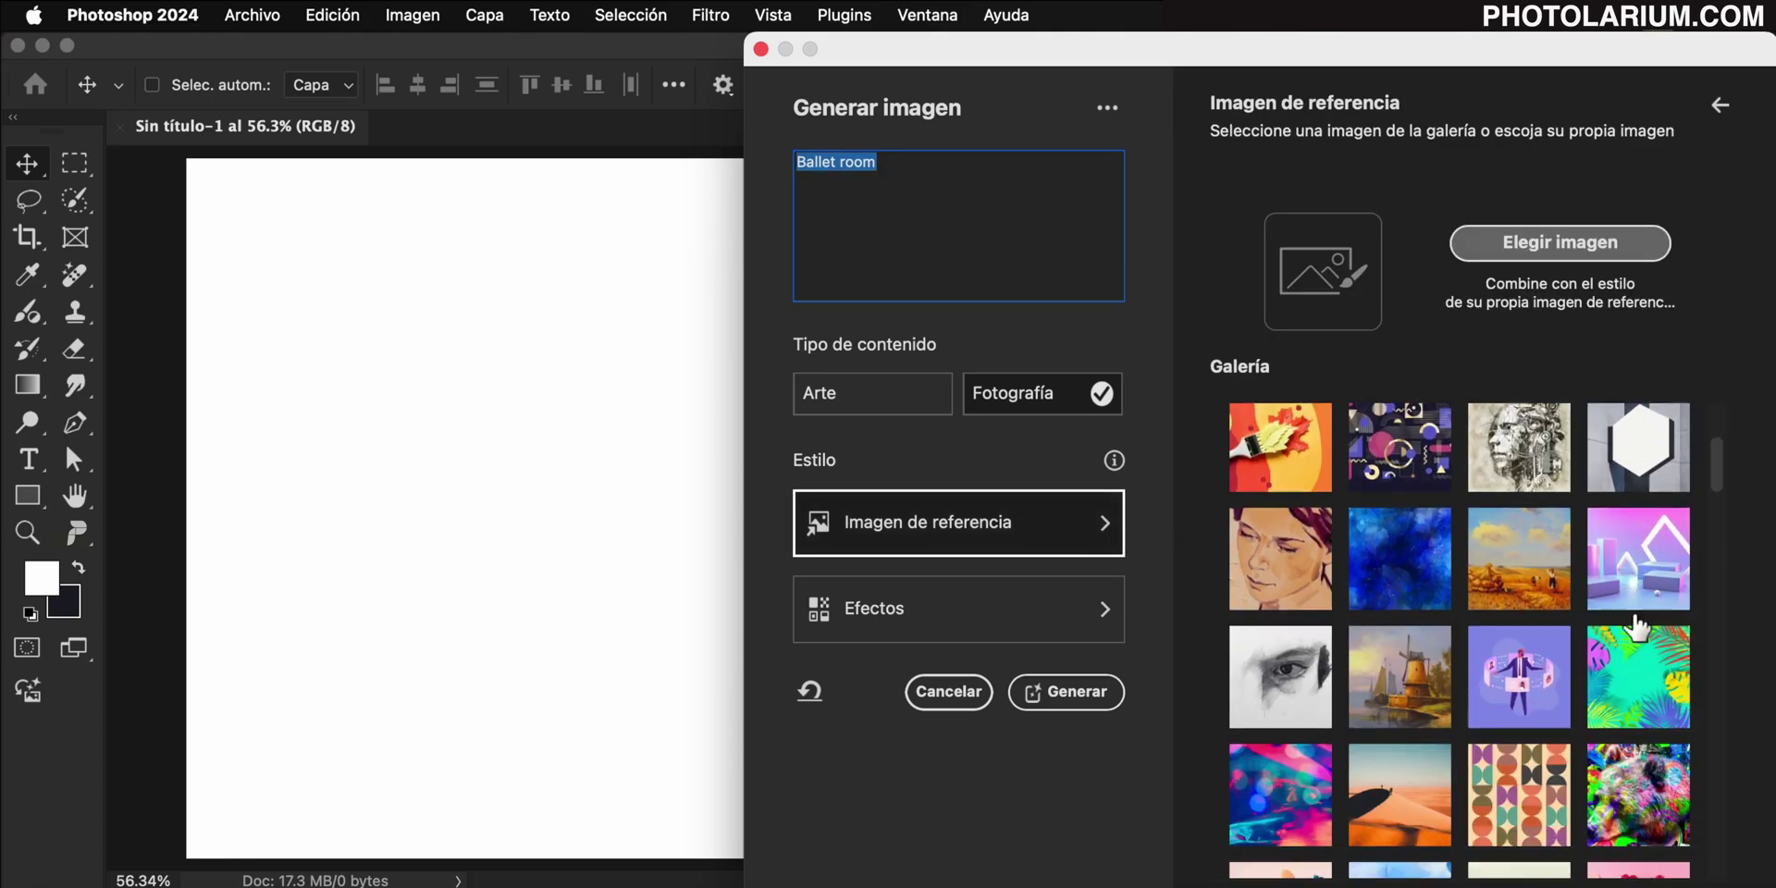
{"action": "scroll", "coordinate": [1628, 620], "scroll_direction": "down", "scroll_amount": 2}
{"action": "scroll", "coordinate": [1636, 629], "scroll_direction": "down", "scroll_amount": 2}
{"action": "scroll", "coordinate": [1636, 625], "scroll_direction": "down", "scroll_amount": 2}
{"action": "scroll", "coordinate": [1637, 620], "scroll_direction": "down", "scroll_amount": 2}
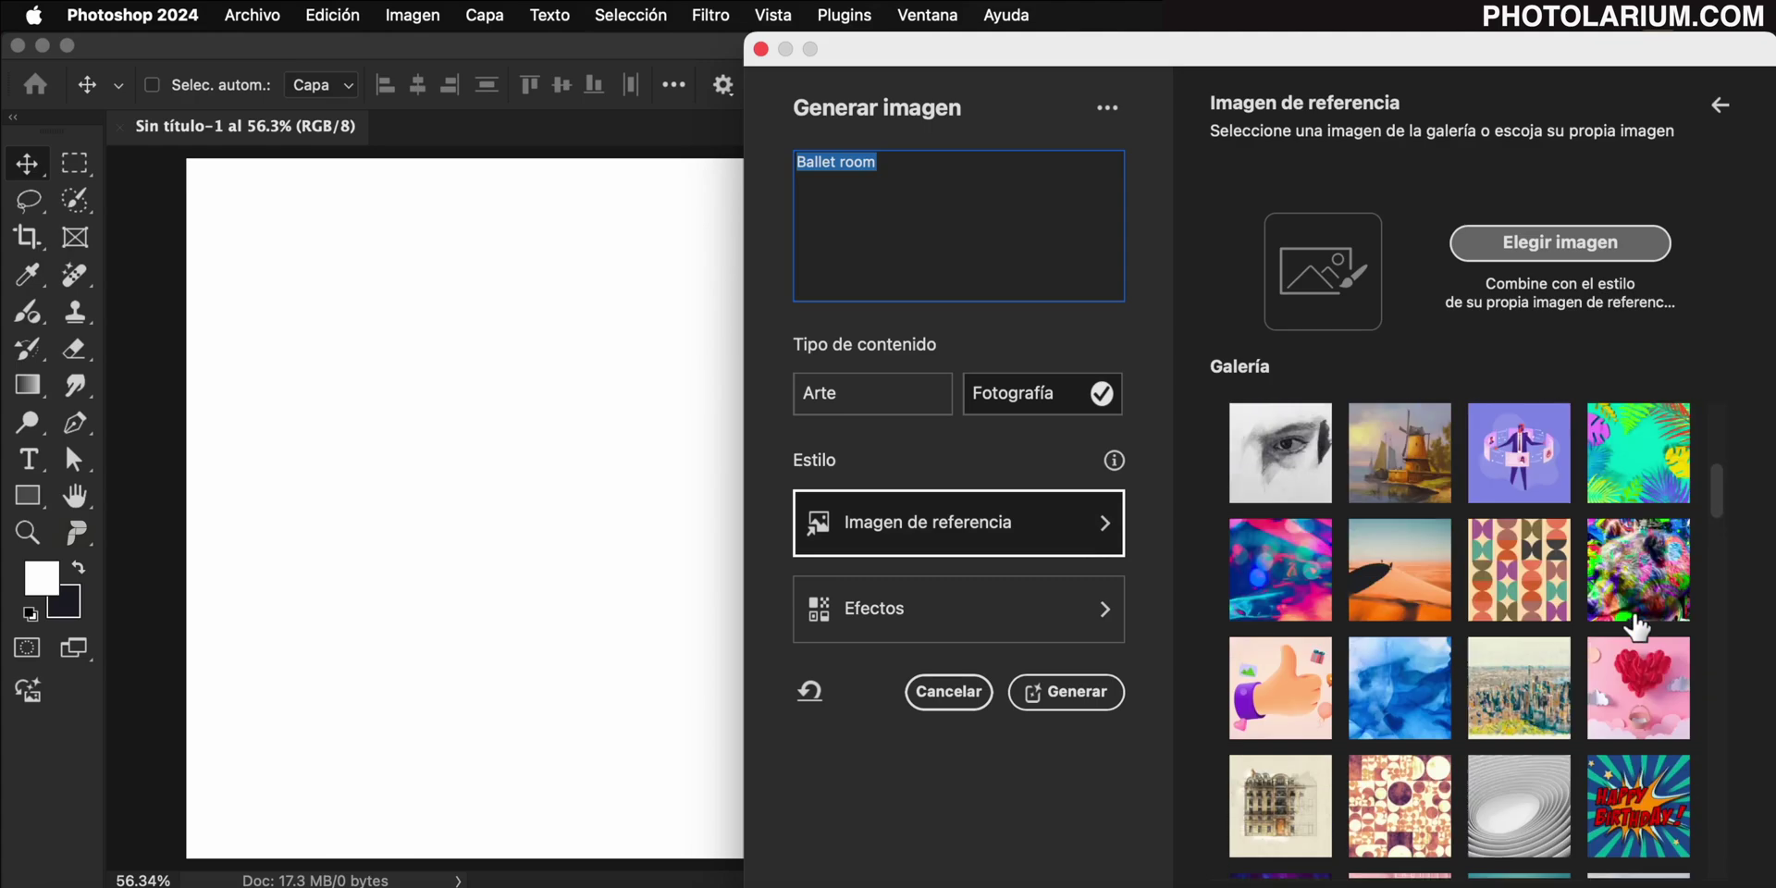
{"action": "scroll", "coordinate": [1639, 615], "scroll_direction": "up", "scroll_amount": 2}
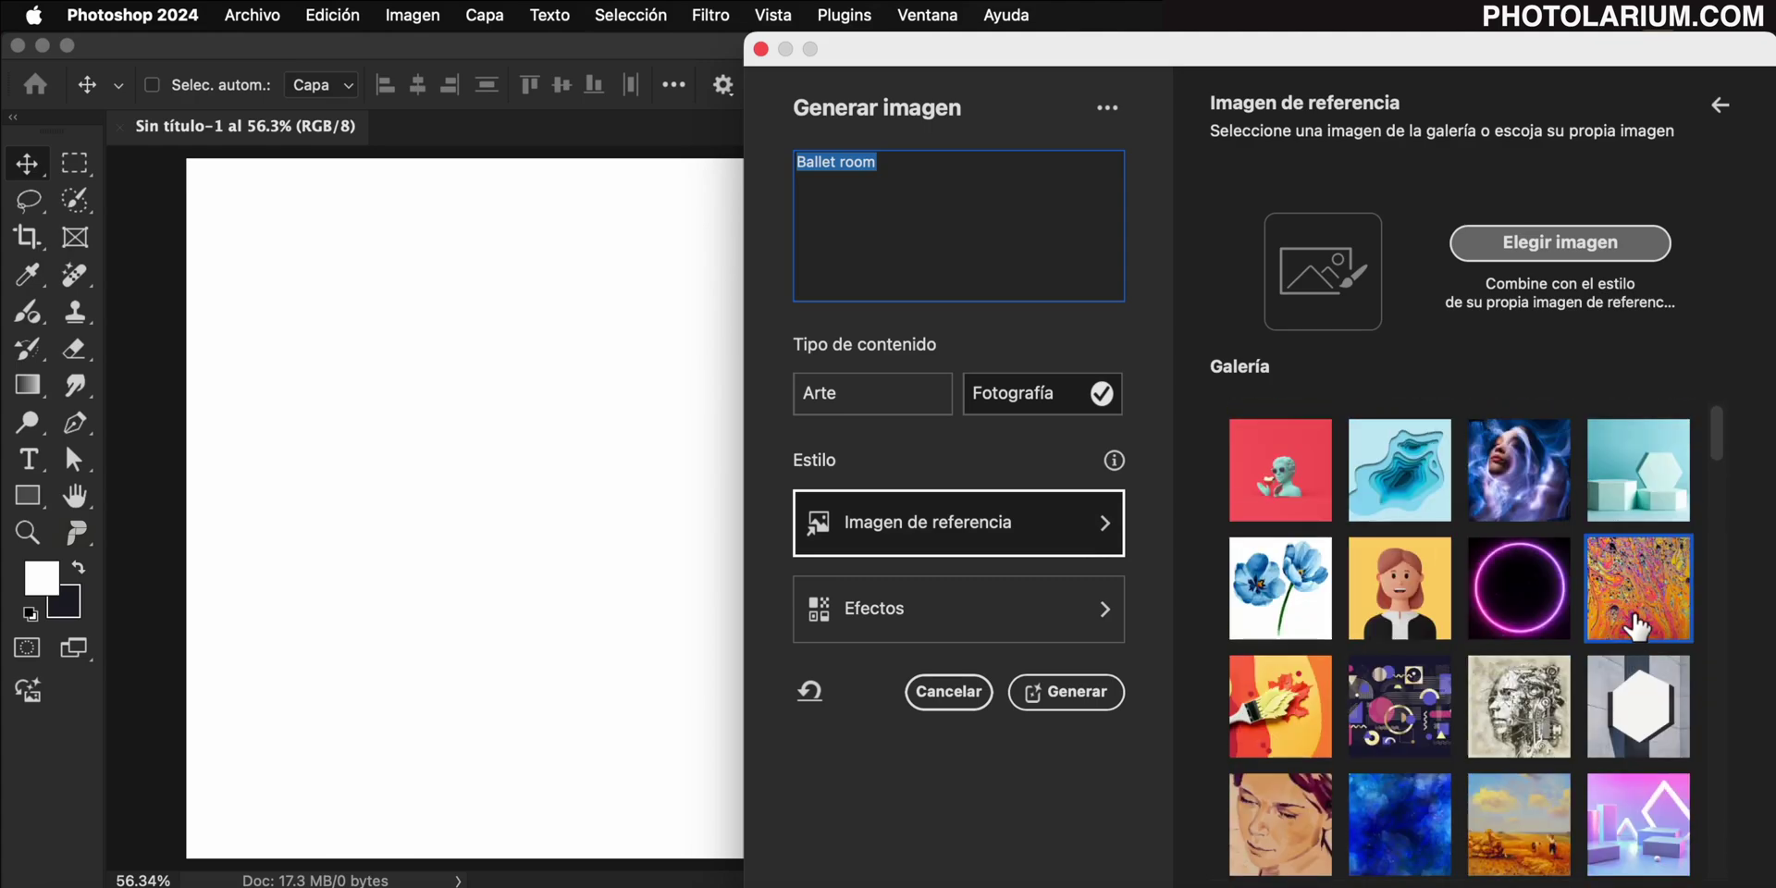
{"action": "left_click", "coordinate": [1624, 252]}
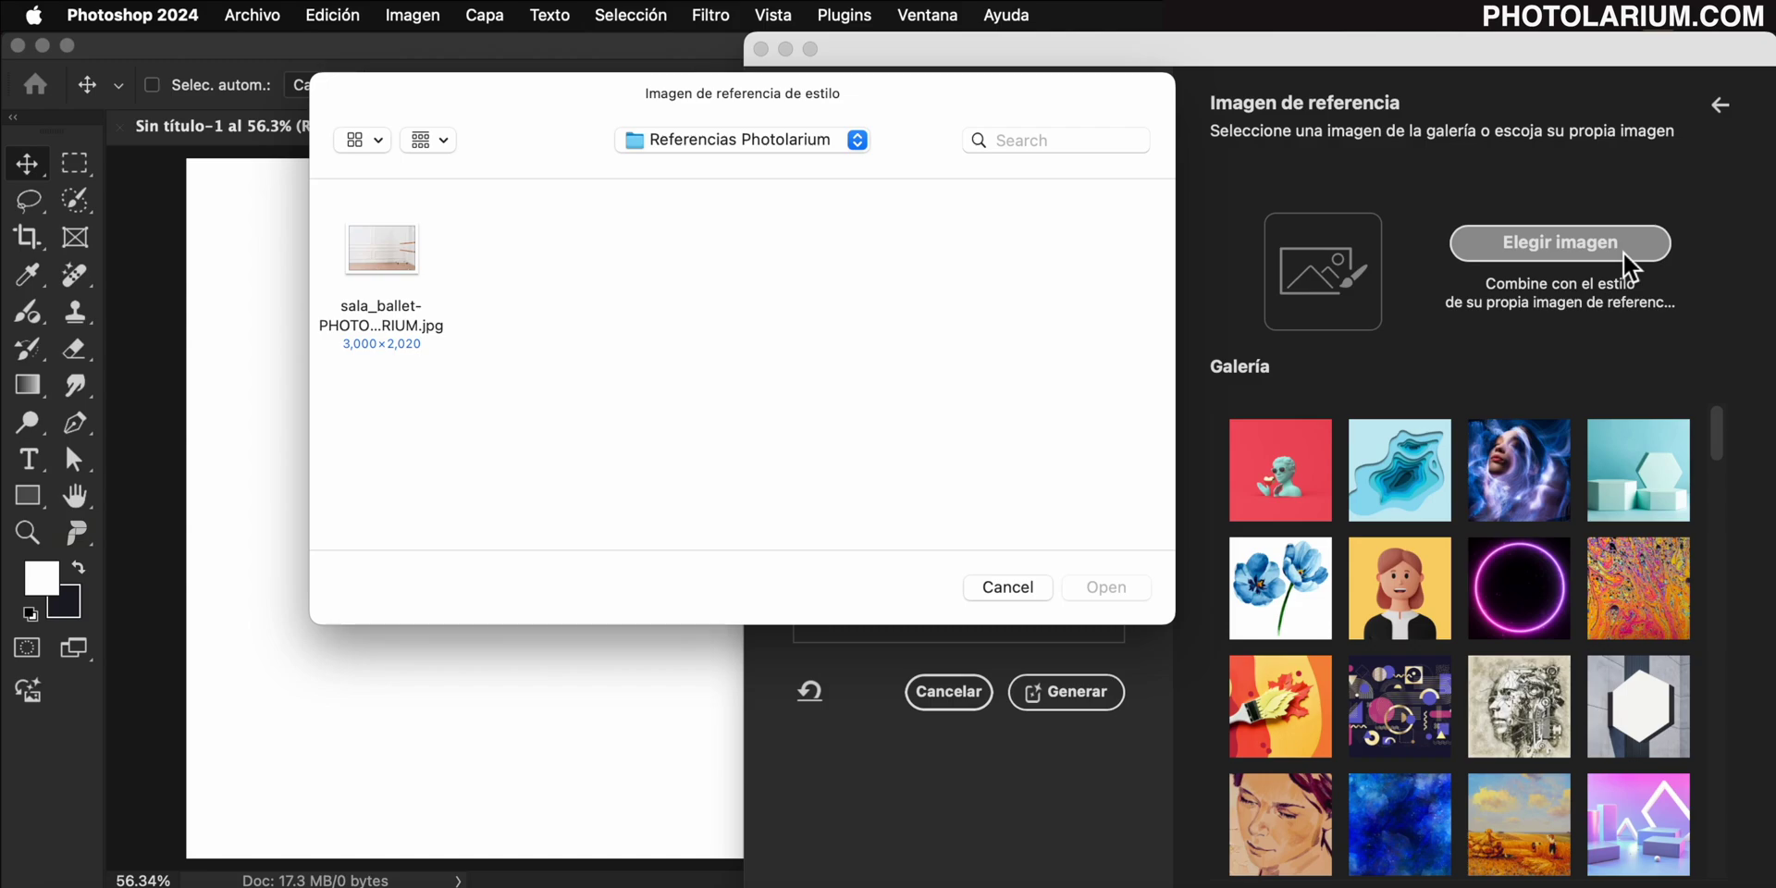
{"action": "left_click", "coordinate": [381, 258]}
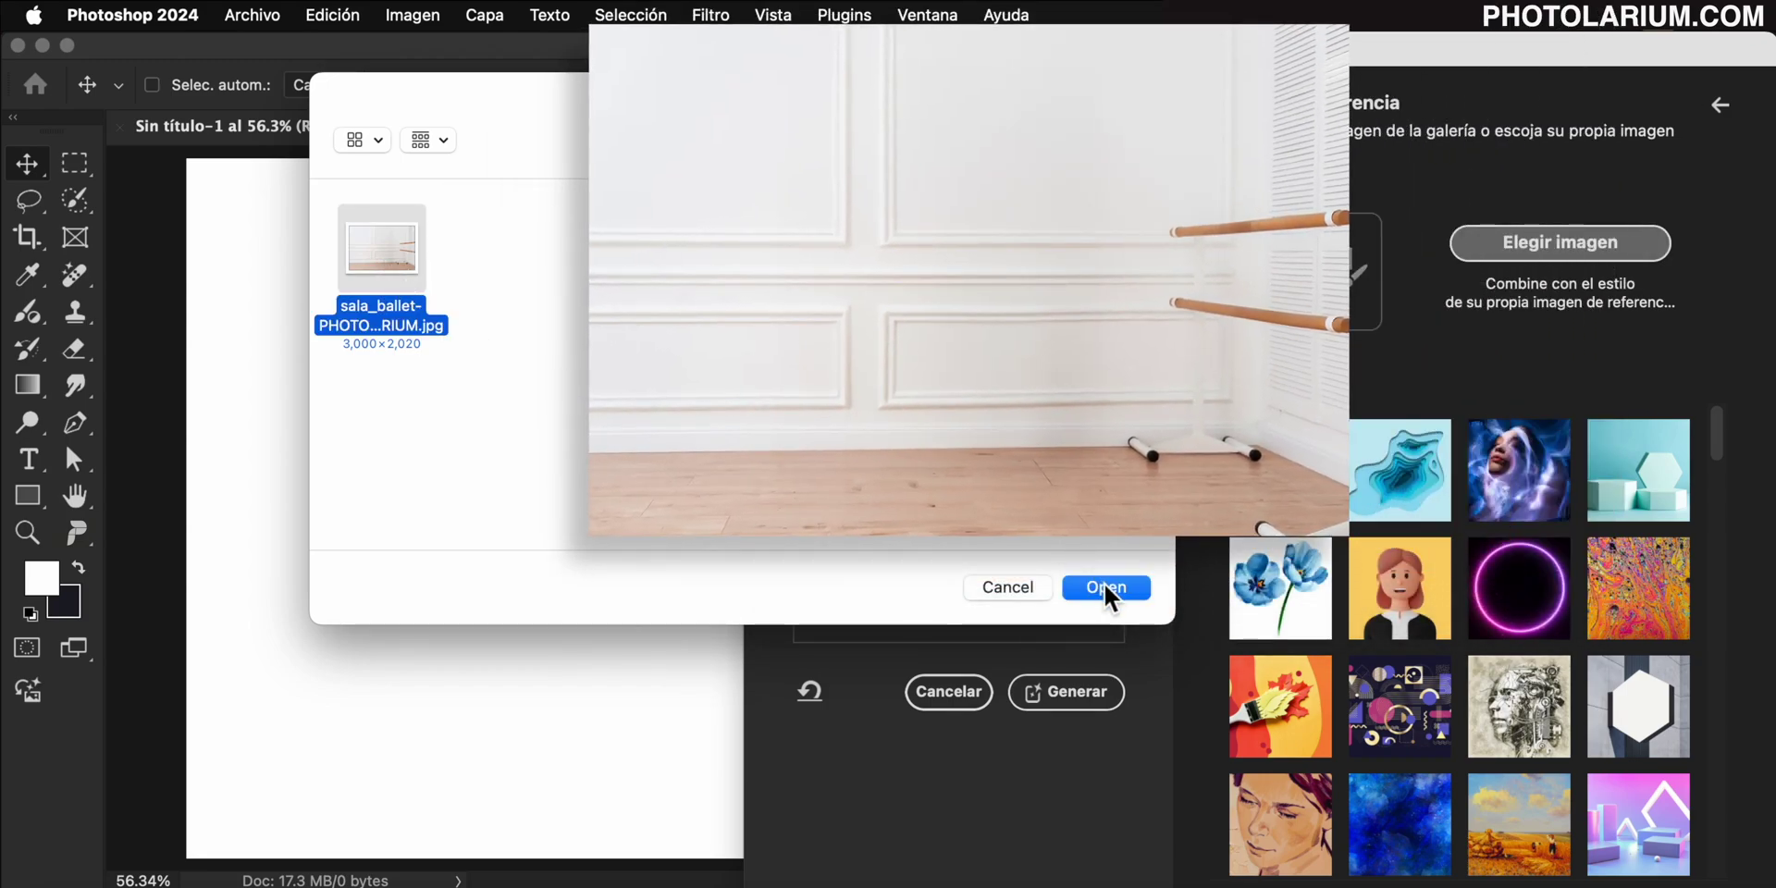
{"action": "left_click", "coordinate": [1106, 584]}
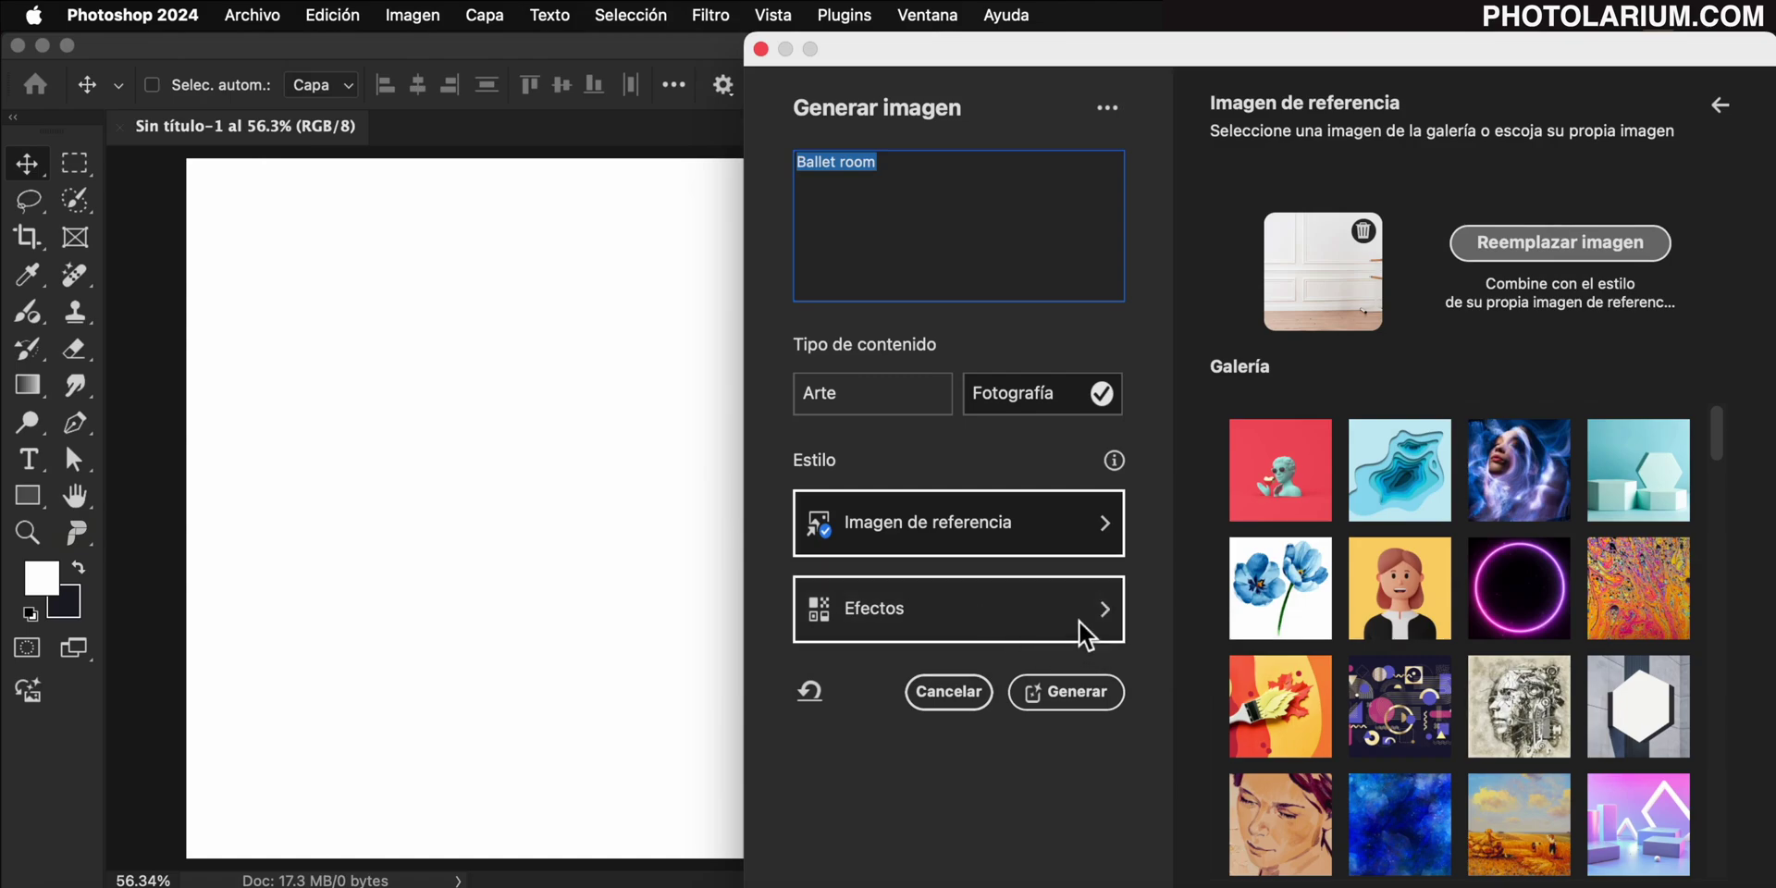
- Add the Hiperrealista effect and generate the Ballet room image
{"action": "left_click", "coordinate": [1078, 620]}
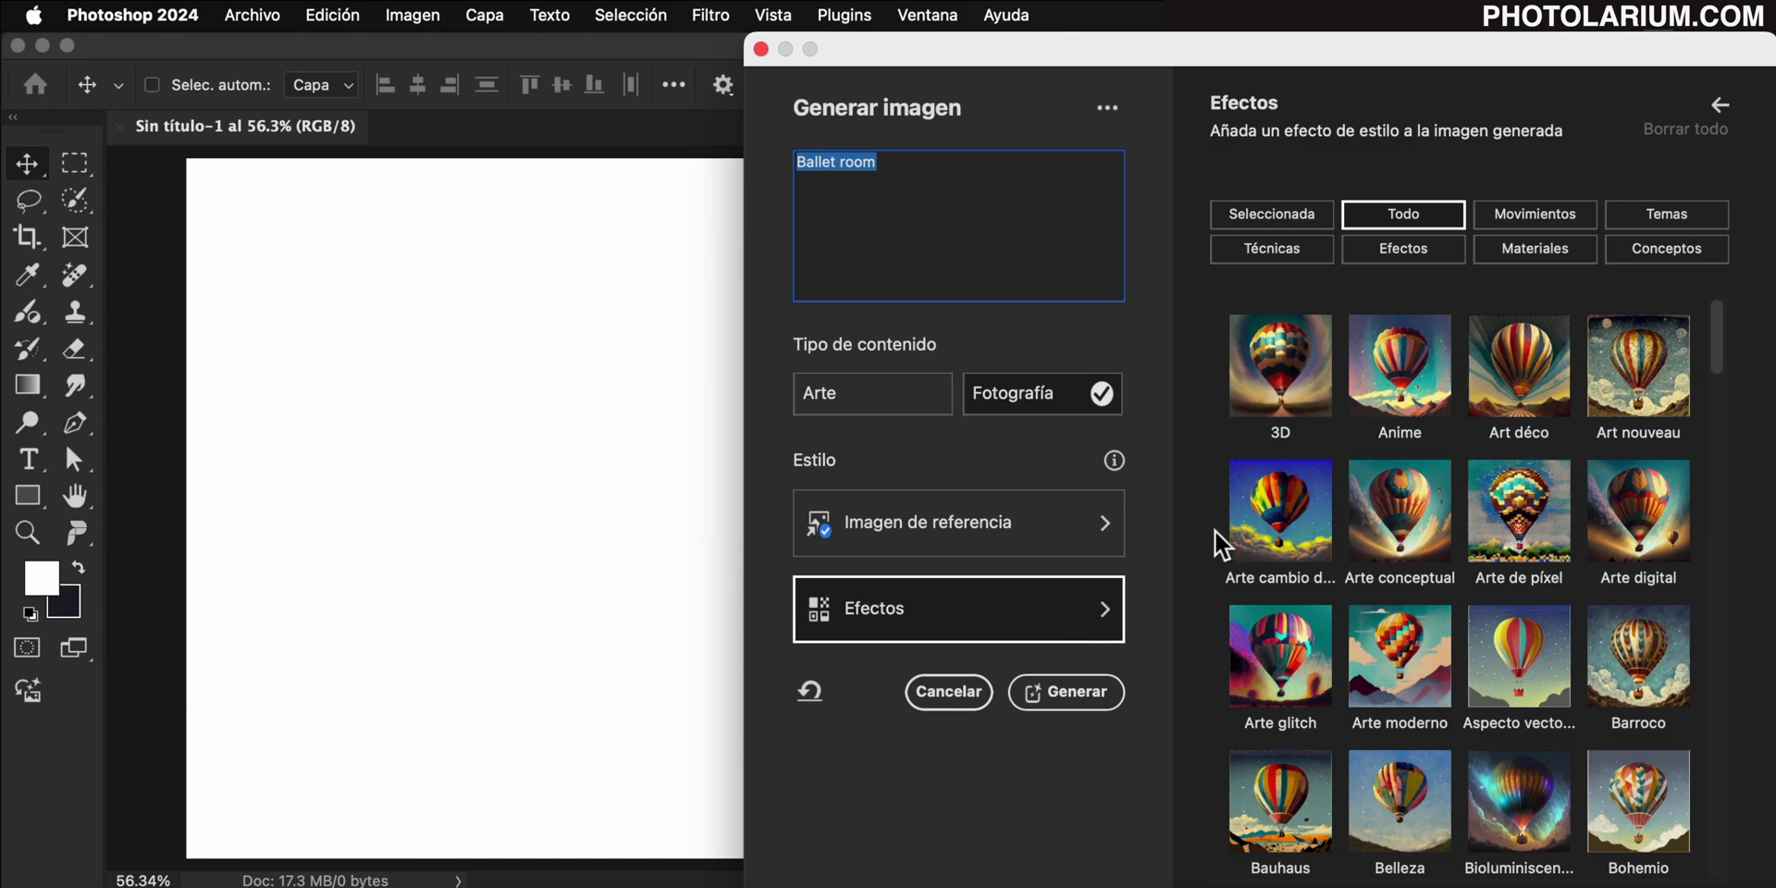
{"action": "scroll", "coordinate": [1650, 614], "scroll_direction": "down", "scroll_amount": 3}
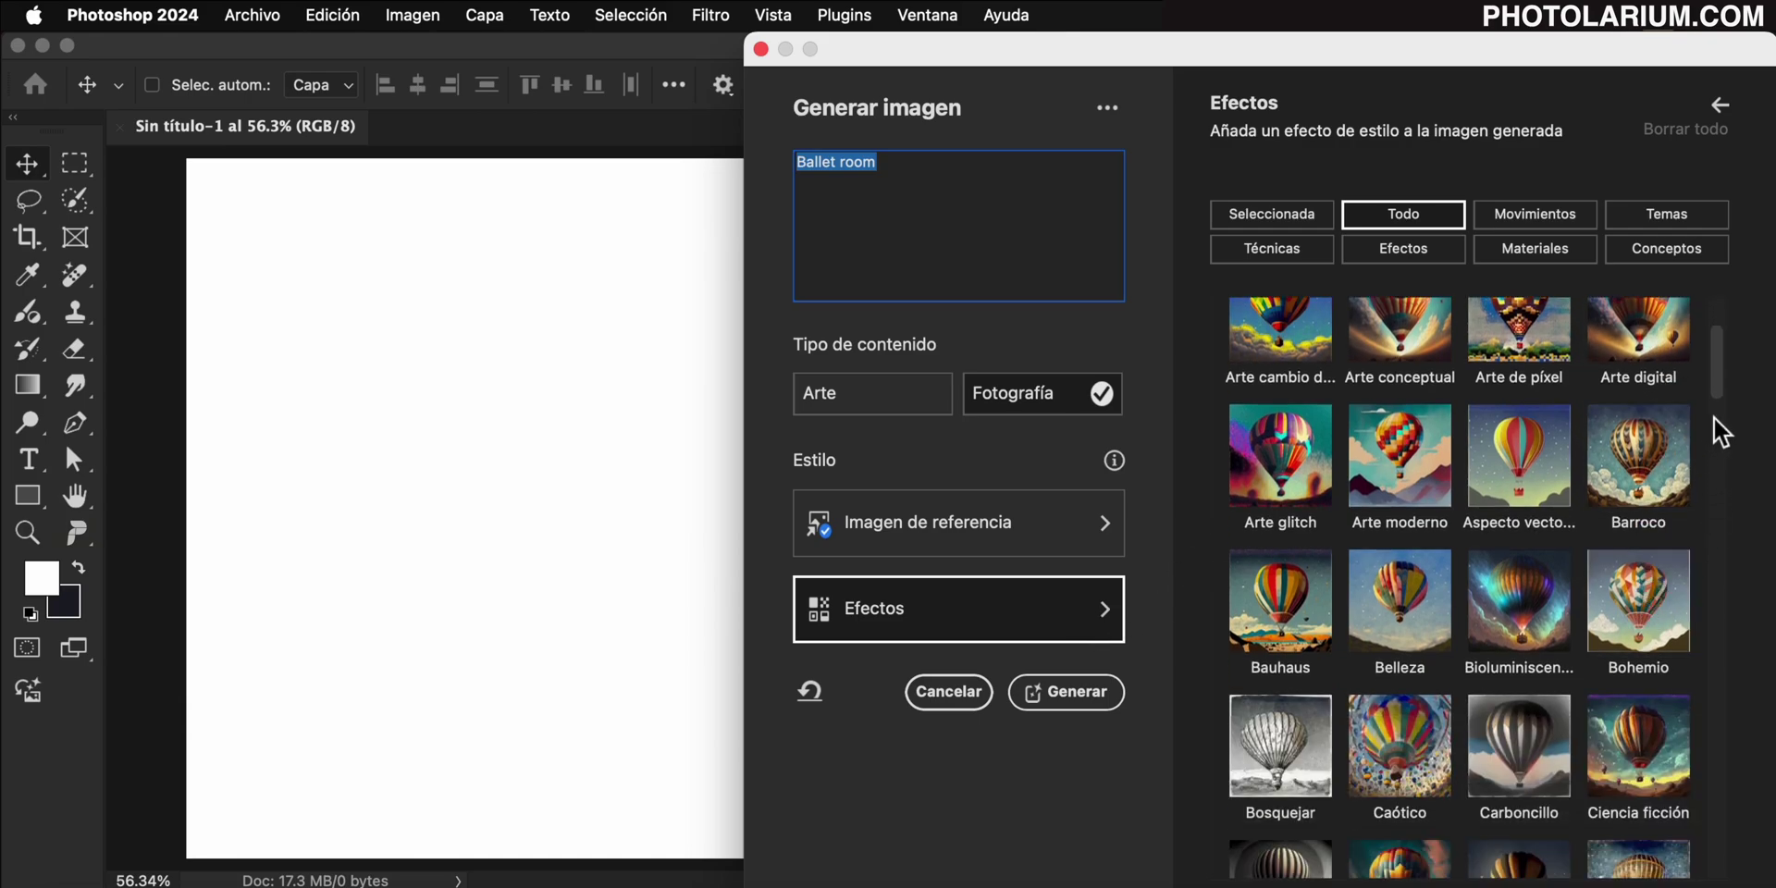
{"action": "scroll", "coordinate": [1714, 416], "scroll_direction": "down", "scroll_amount": 2}
{"action": "scroll", "coordinate": [1717, 400], "scroll_direction": "down", "scroll_amount": 3}
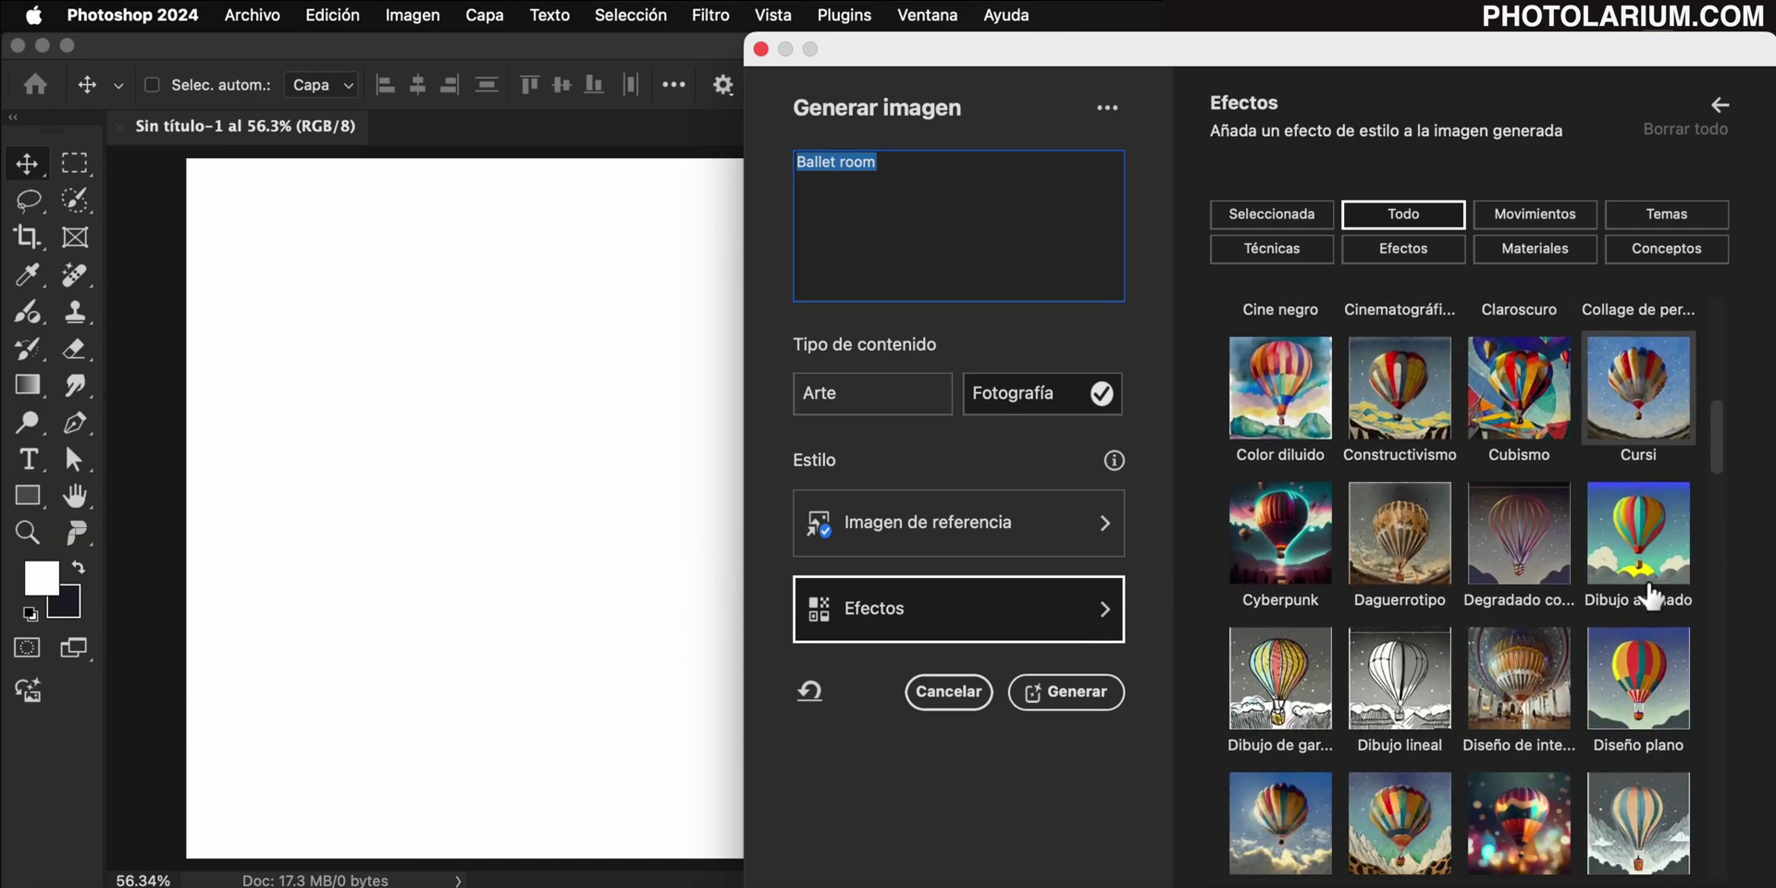
{"action": "scroll", "coordinate": [1649, 596], "scroll_direction": "down", "scroll_amount": 2}
{"action": "scroll", "coordinate": [1650, 597], "scroll_direction": "down", "scroll_amount": 5}
{"action": "scroll", "coordinate": [1649, 597], "scroll_direction": "down", "scroll_amount": 3}
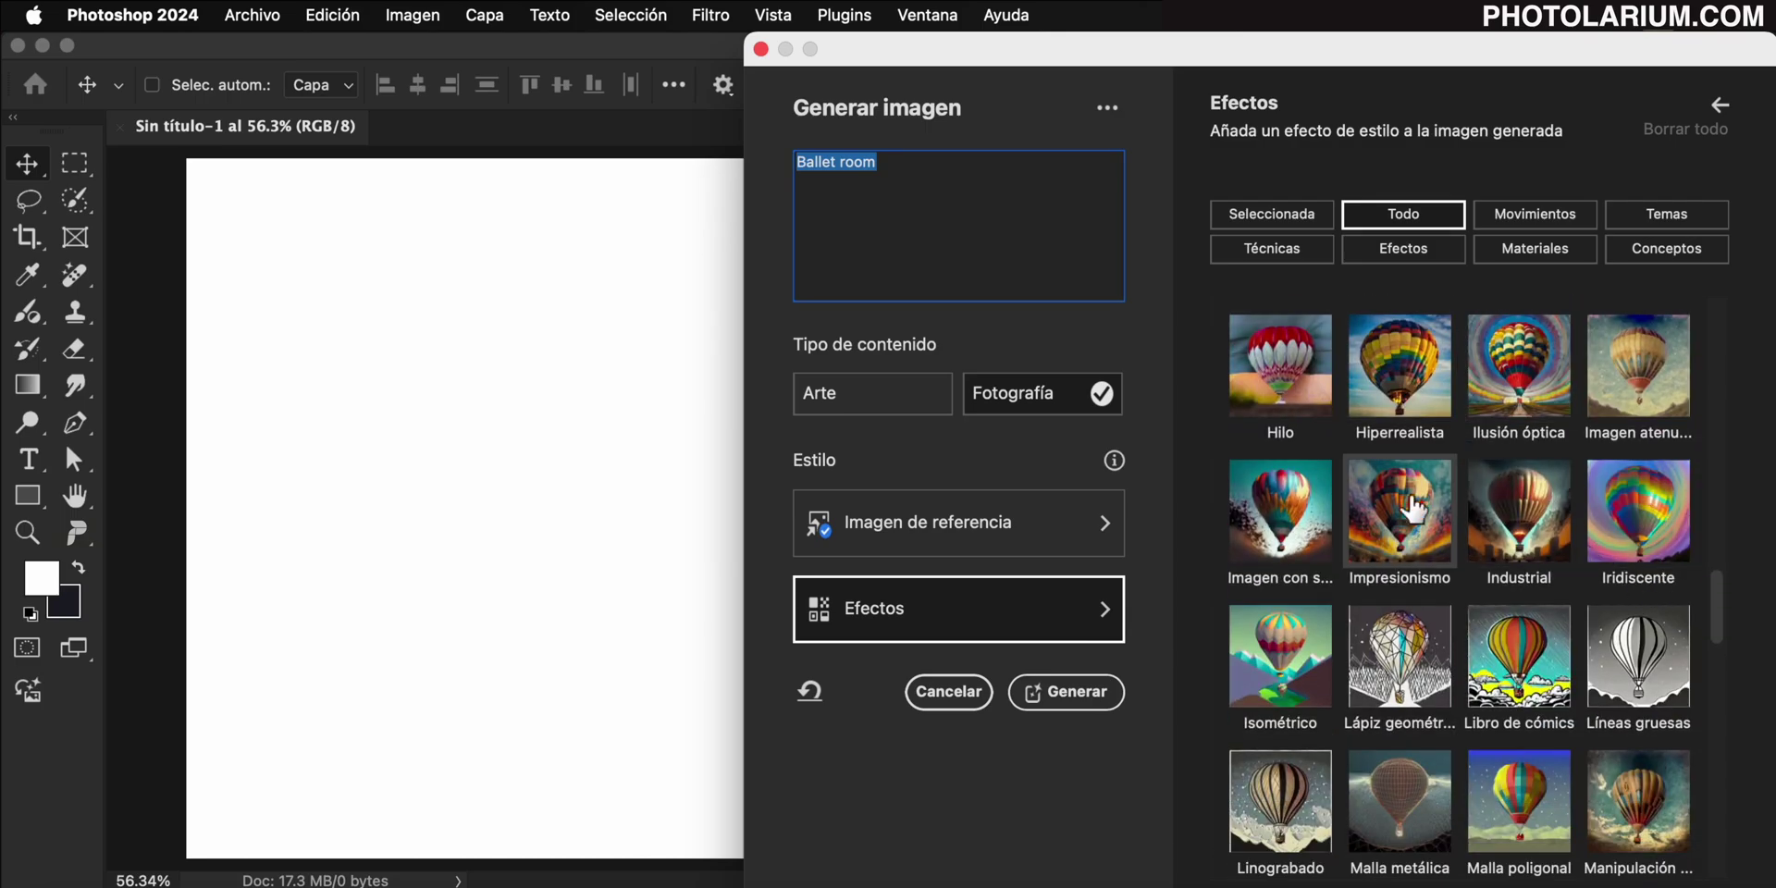
{"action": "scroll", "coordinate": [1443, 490], "scroll_direction": "up", "scroll_amount": 1}
{"action": "left_click", "coordinate": [1446, 459]}
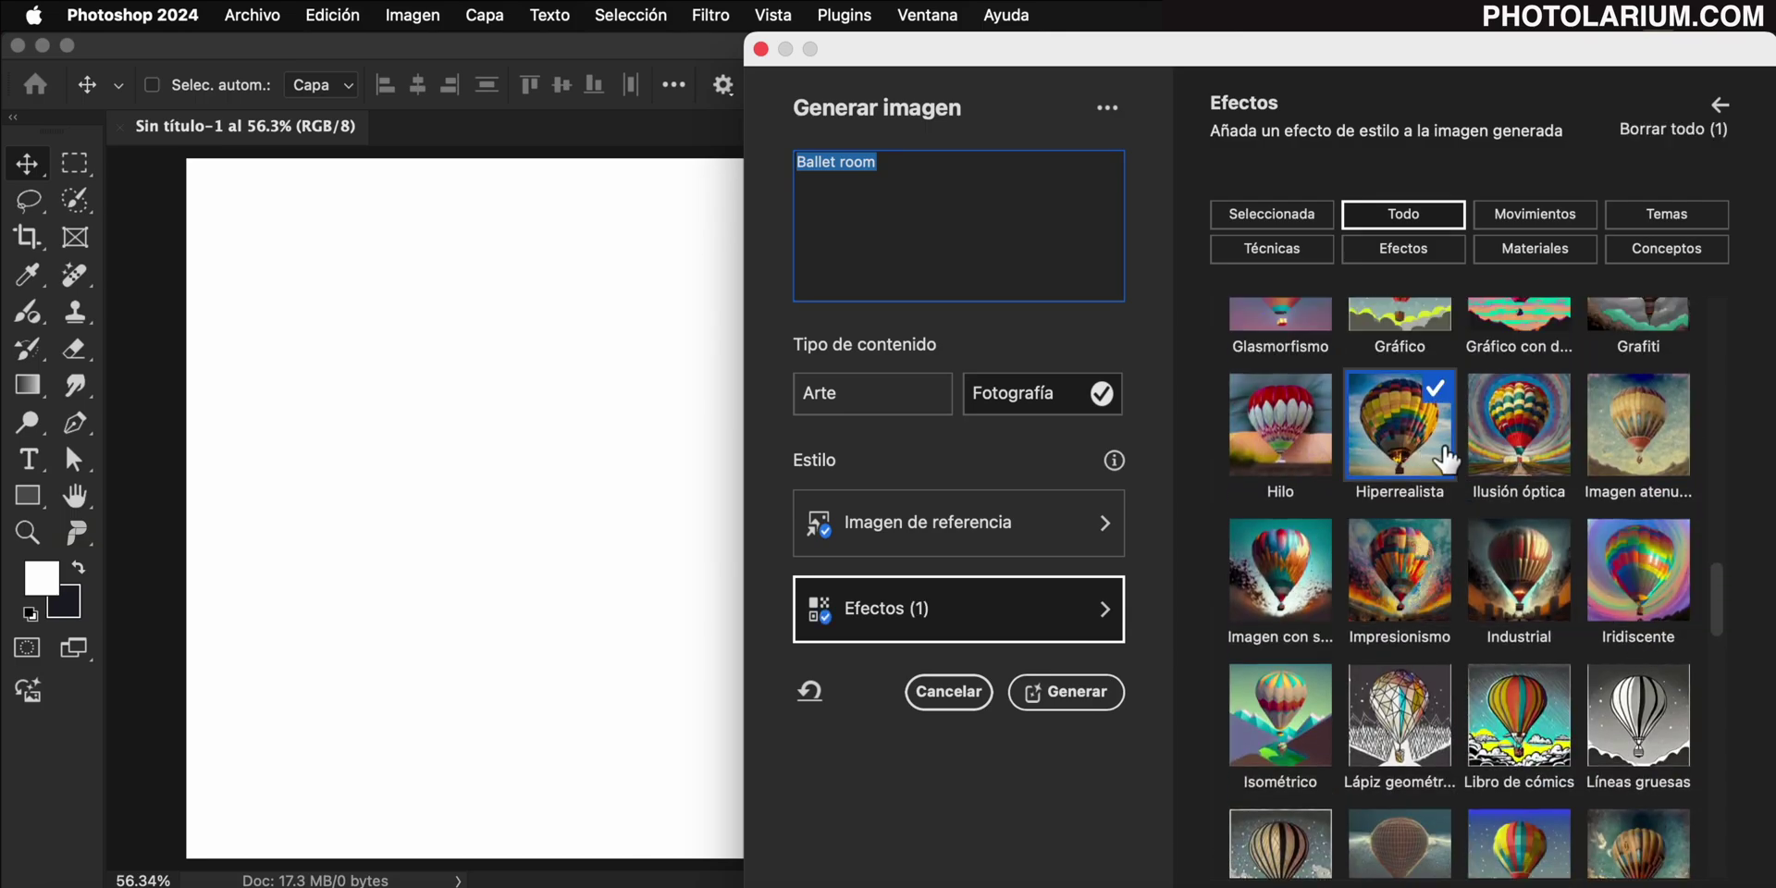
{"action": "left_click", "coordinate": [1097, 702]}
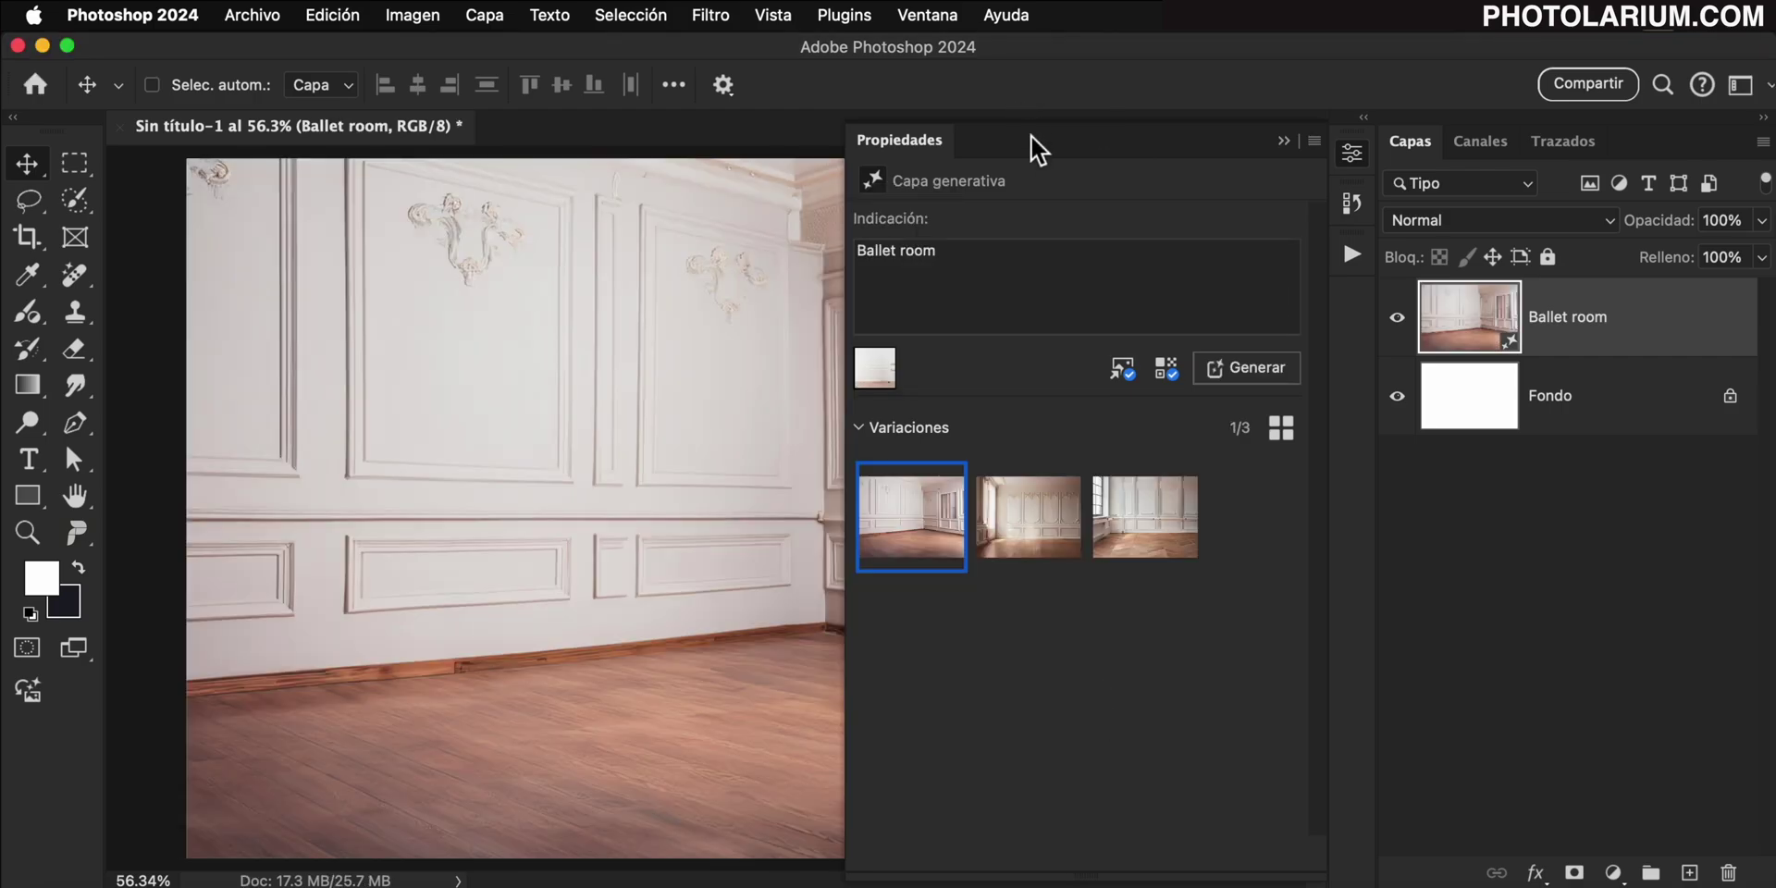
- Compare the ballet room variations and keep the second one
{"action": "left_click_drag", "start_coordinate": [1031, 135], "coordinate": [1442, 52]}
{"action": "left_click", "coordinate": [1435, 453]}
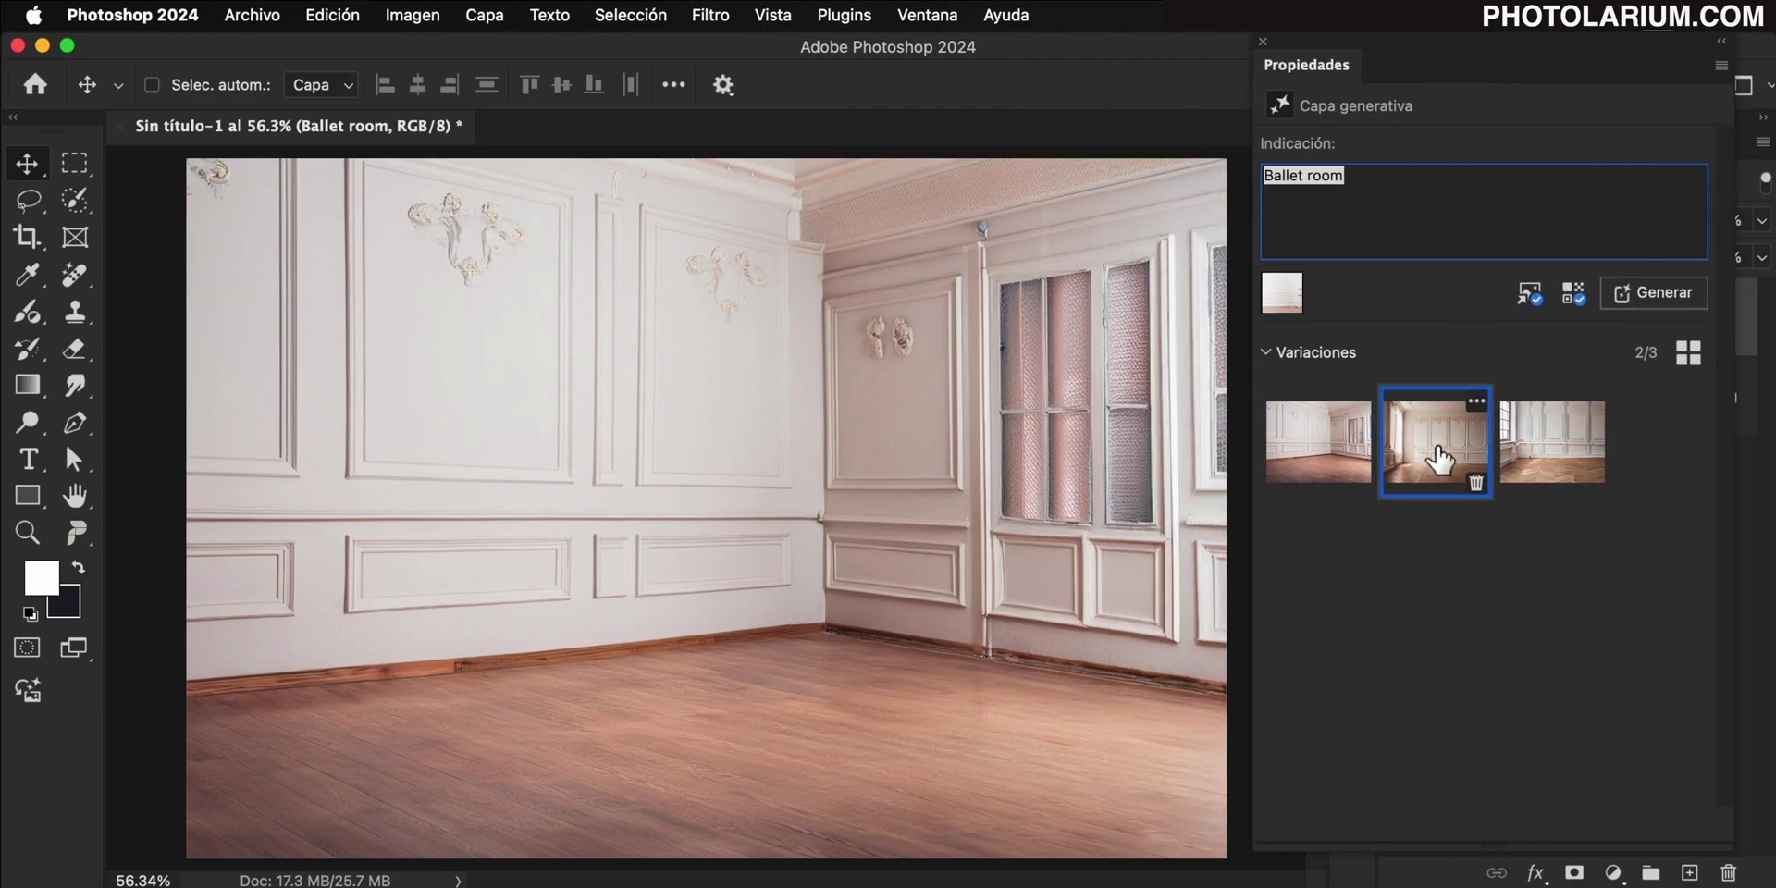
{"action": "left_click", "coordinate": [1547, 455]}
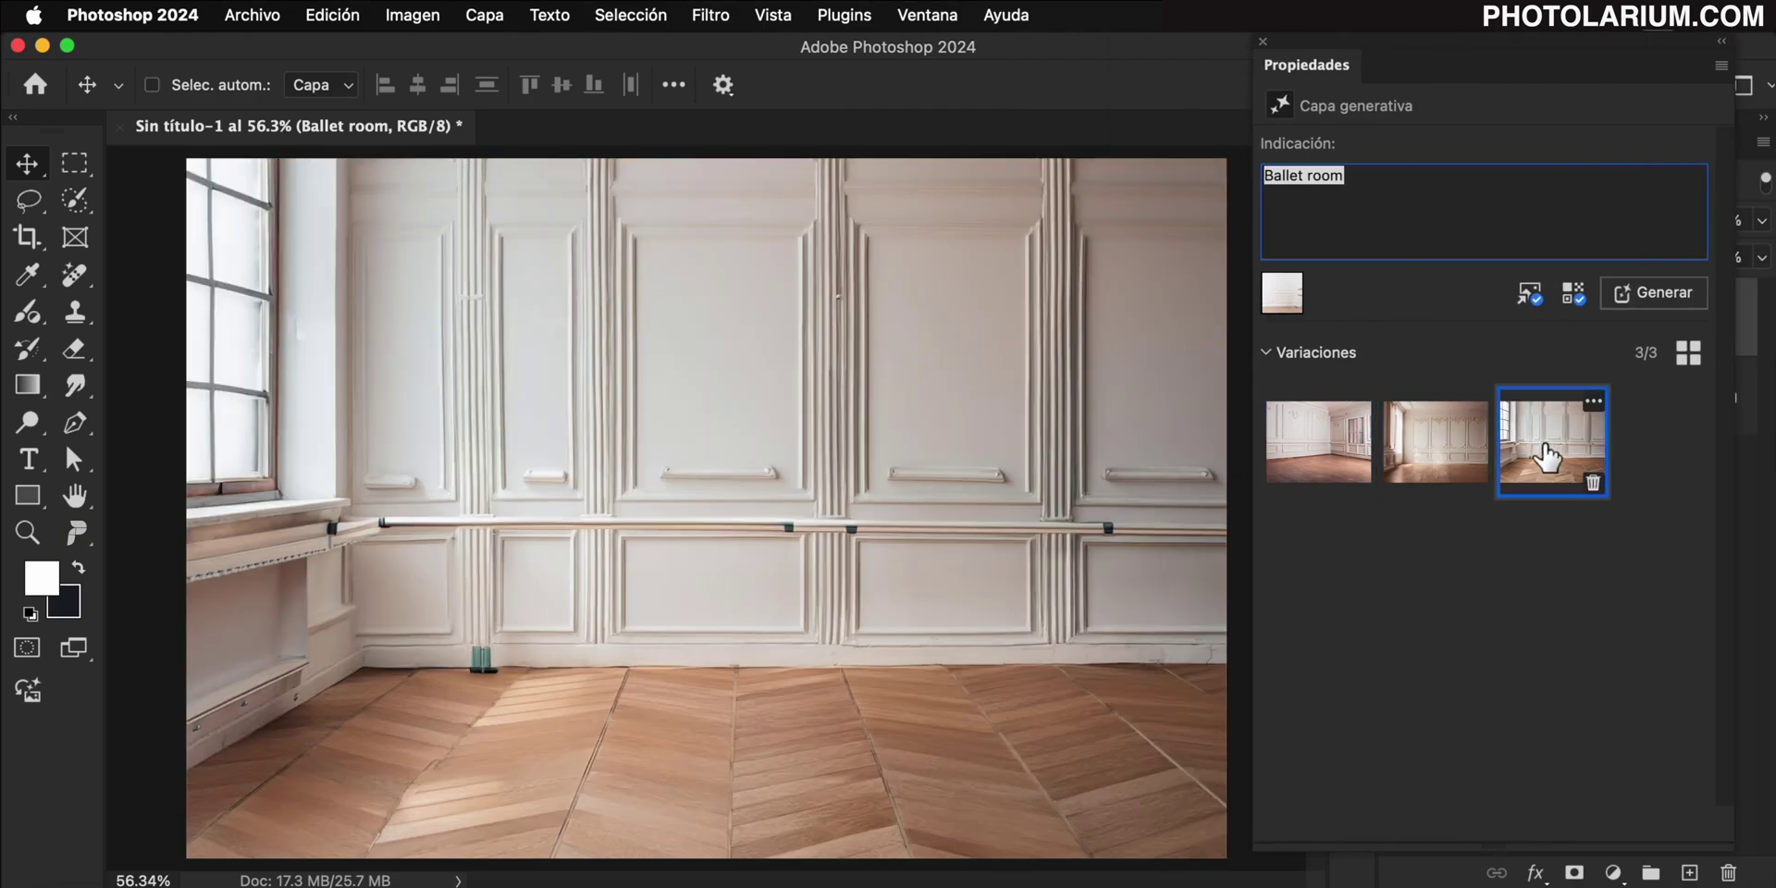
{"action": "left_click", "coordinate": [1443, 453]}
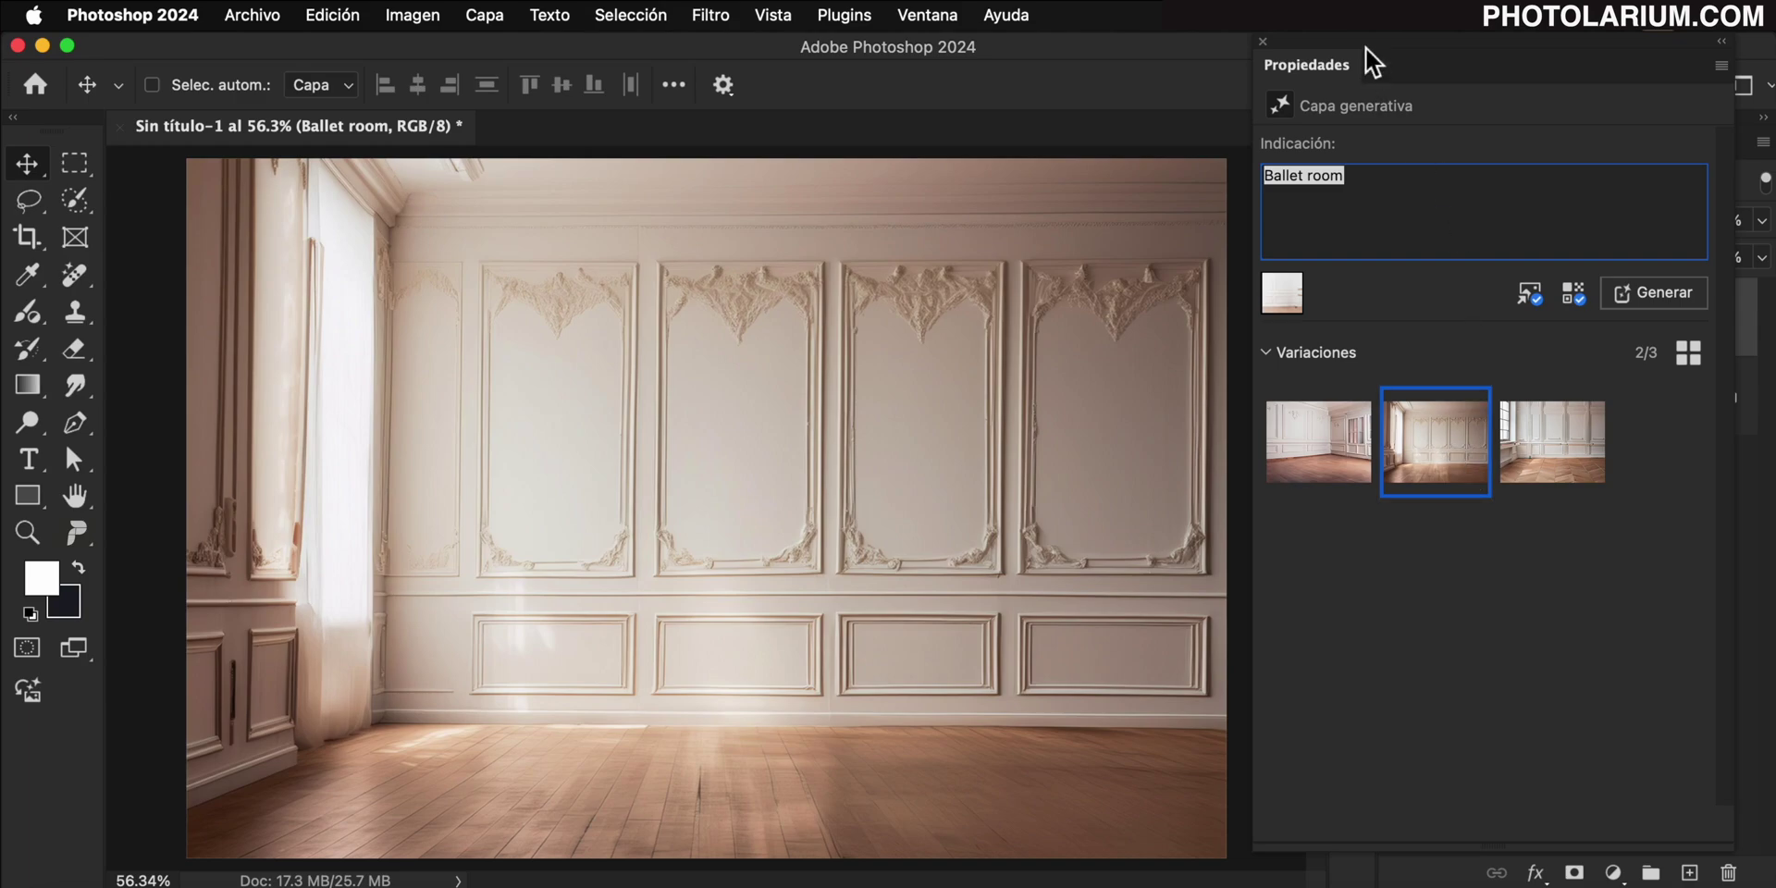
- Merge the Ballet room layer with the background into a single Fondo layer
{"action": "mouse_move", "coordinate": [1366, 47]}
{"action": "left_mouse_down"}
{"action": "mouse_move", "coordinate": [1323, 231]}
{"action": "mouse_move", "coordinate": [1353, 134]}
{"action": "left_mouse_up"}
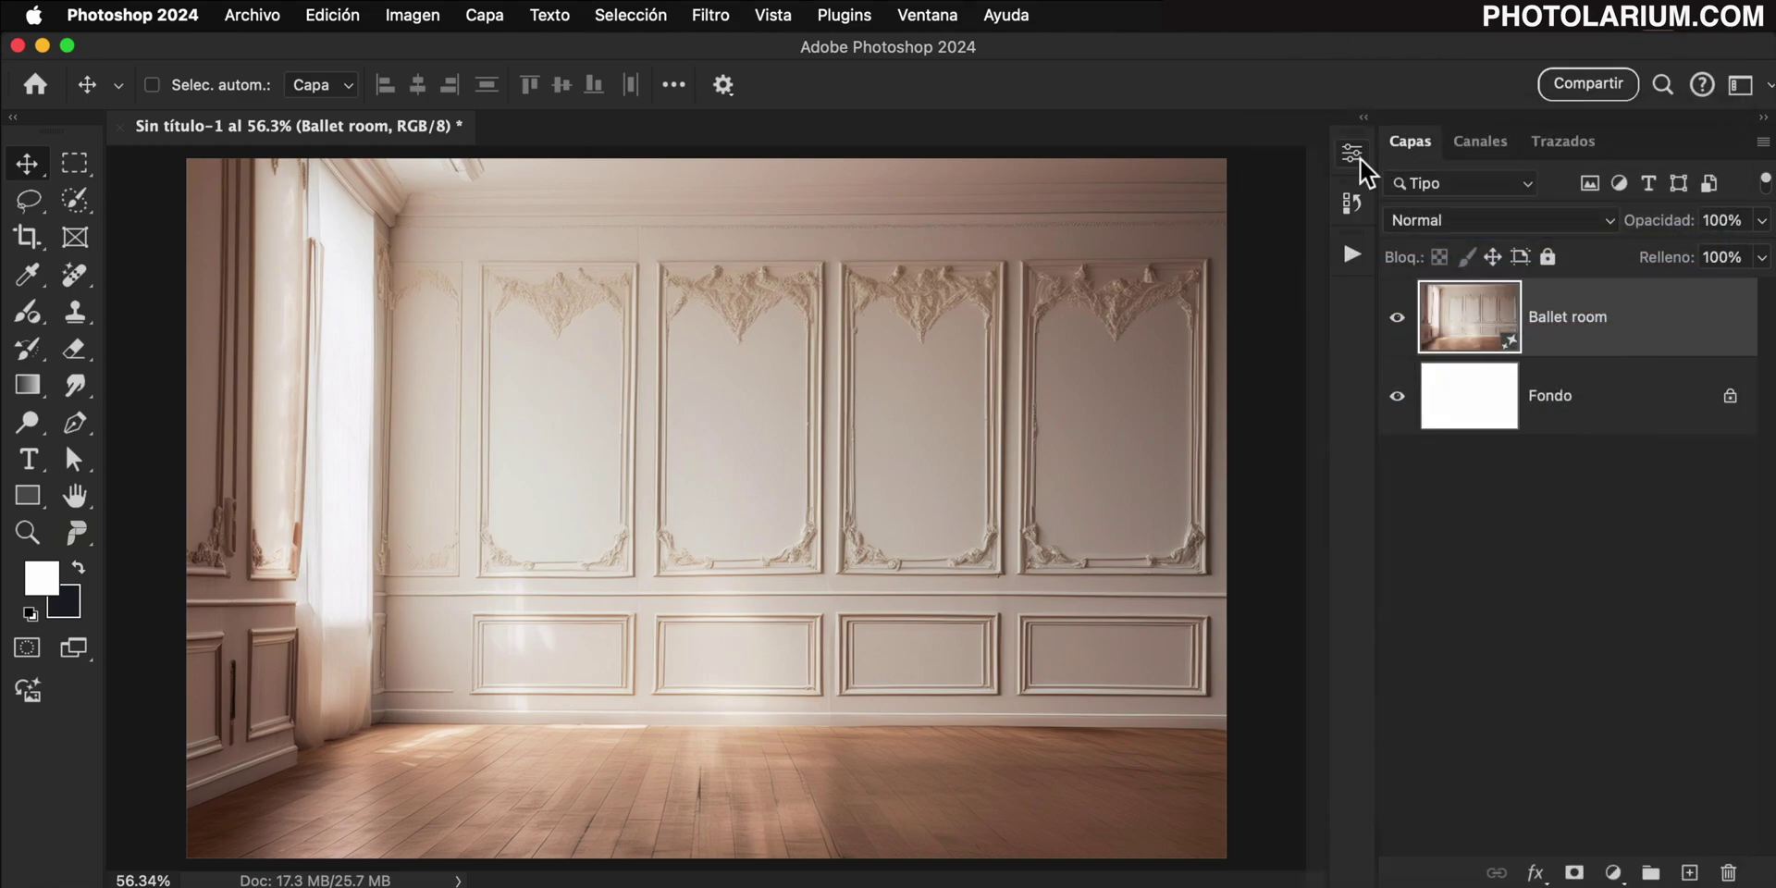
{"action": "left_click", "coordinate": [1645, 420], "text": "shift"}
{"action": "key", "text": "super+e"}
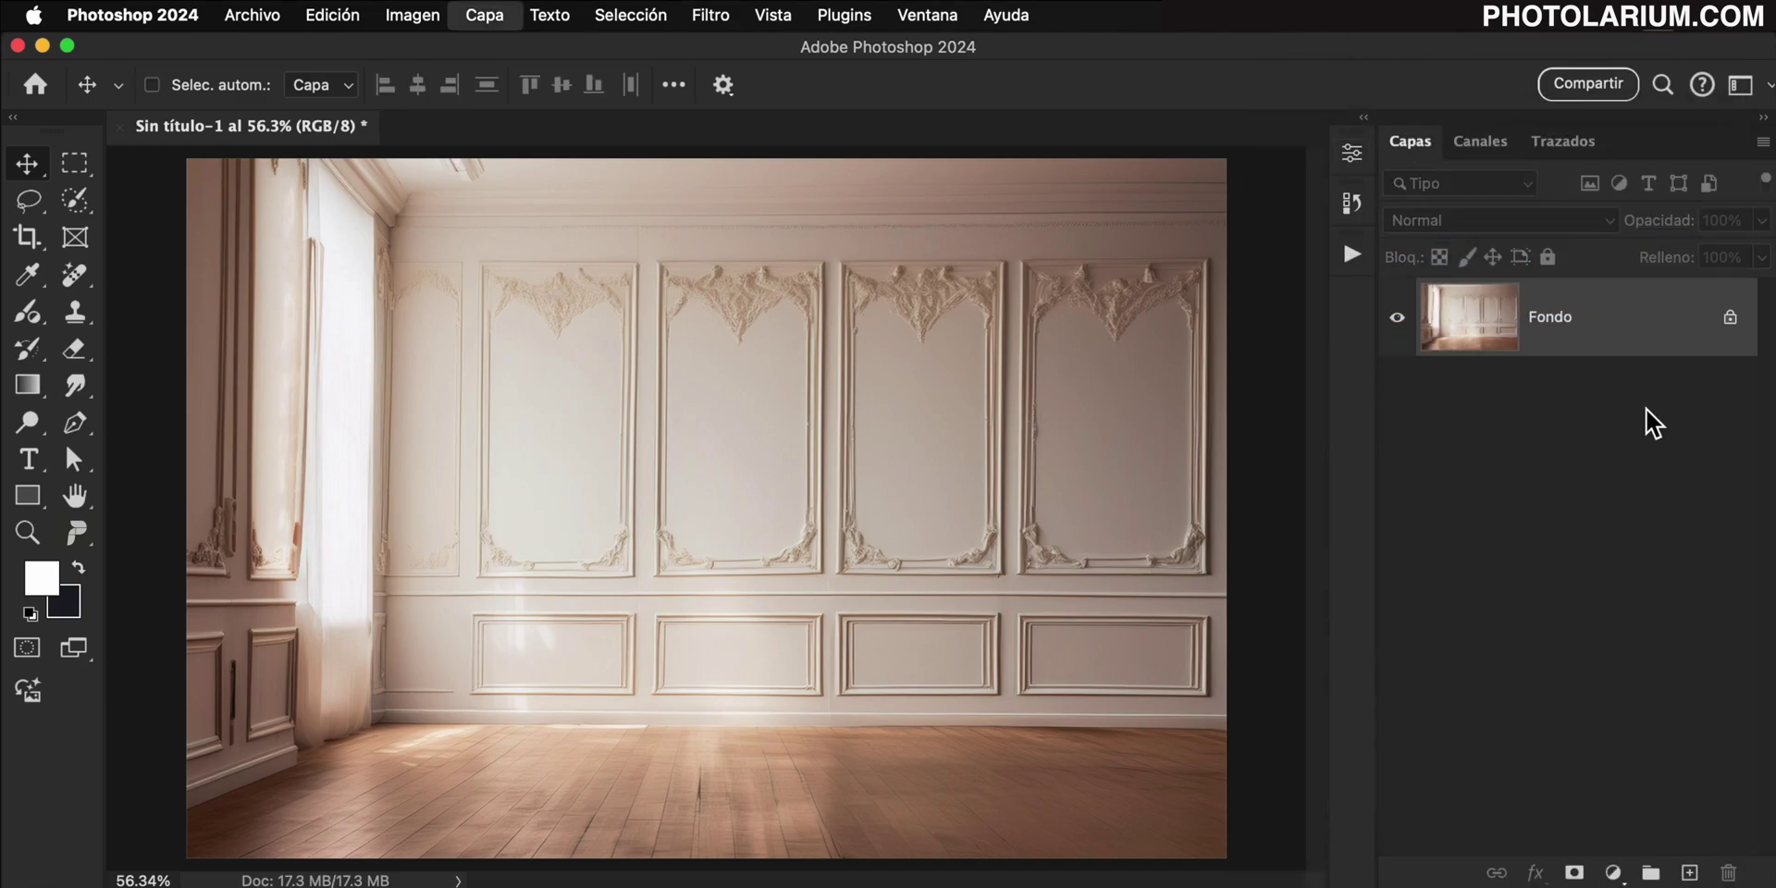
- Place the ballerina photo into the room and nudge her slightly lower
{"action": "left_click_drag", "start_coordinate": [1218, 512], "coordinate": [668, 559]}
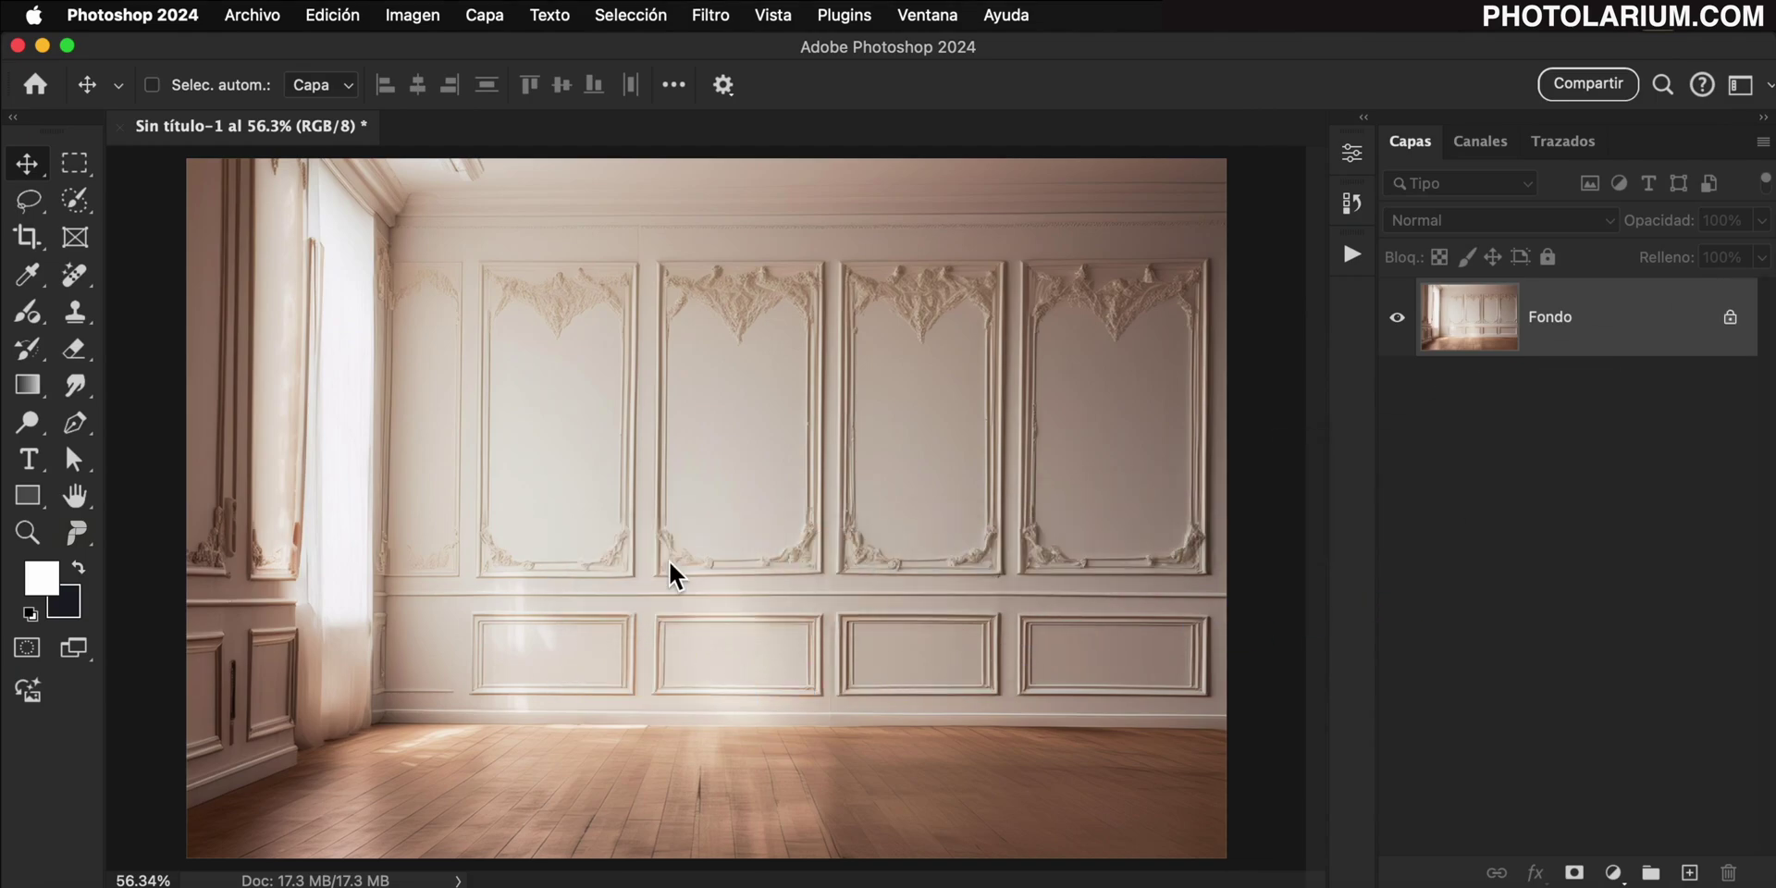
{"action": "key", "text": "Return"}
{"action": "left_click_drag", "start_coordinate": [788, 557], "coordinate": [791, 585]}
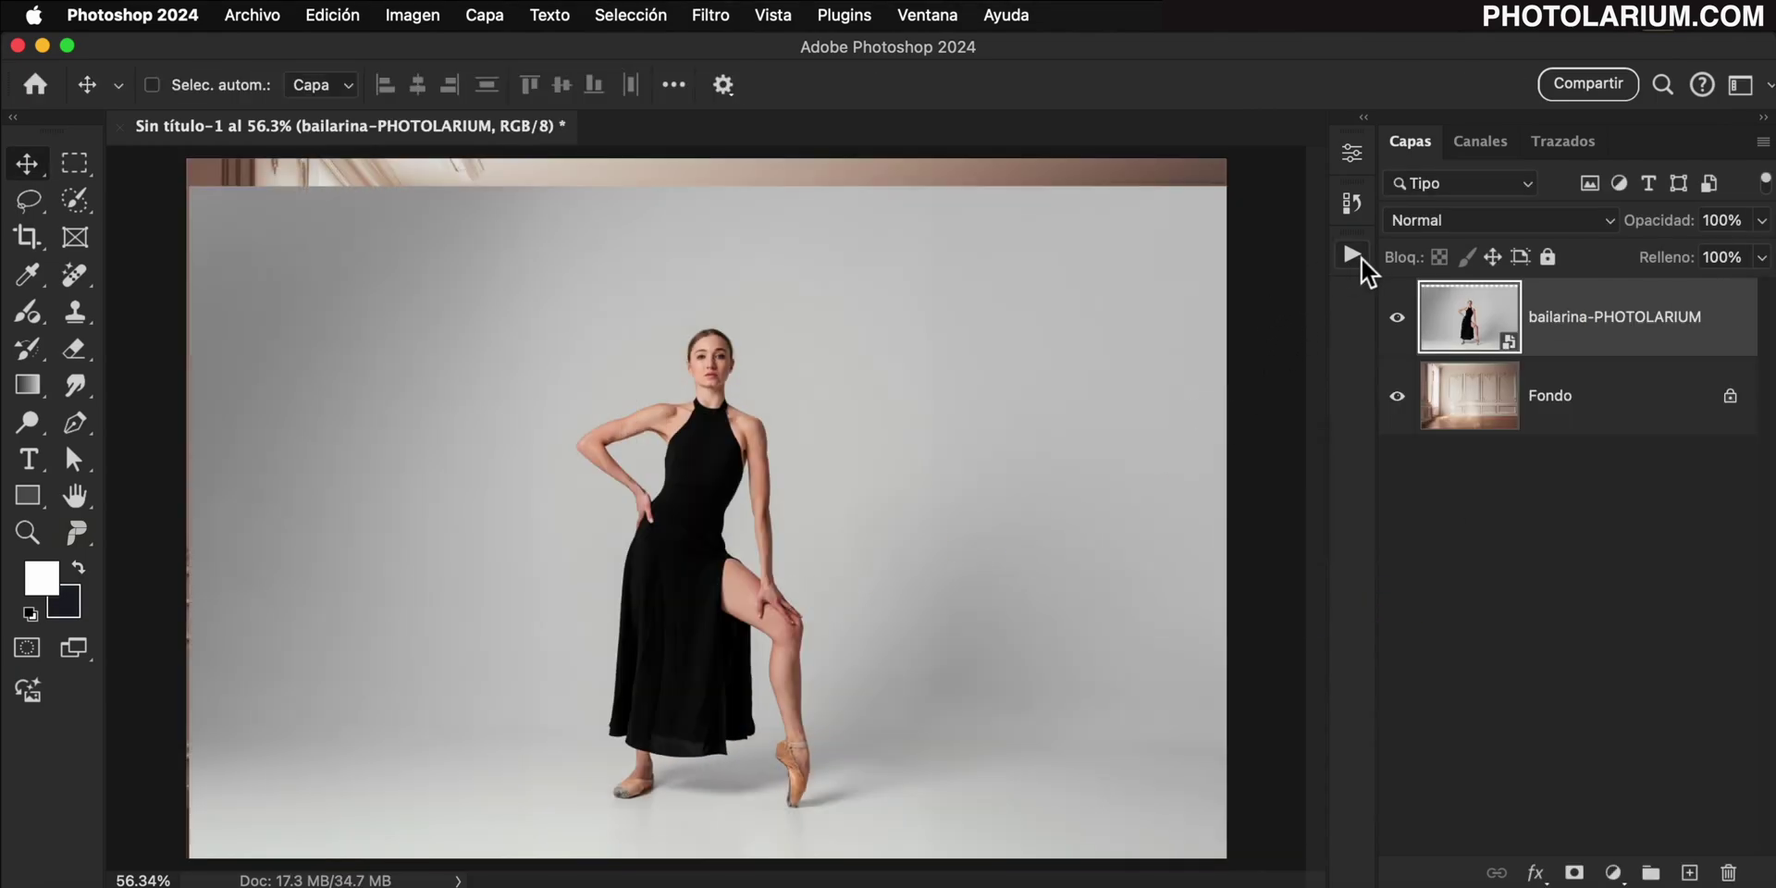
- Run the INTEGRACIÓN 2.1 action and inspect the Sujeto group's subject adjustments
{"action": "left_click", "coordinate": [1361, 259]}
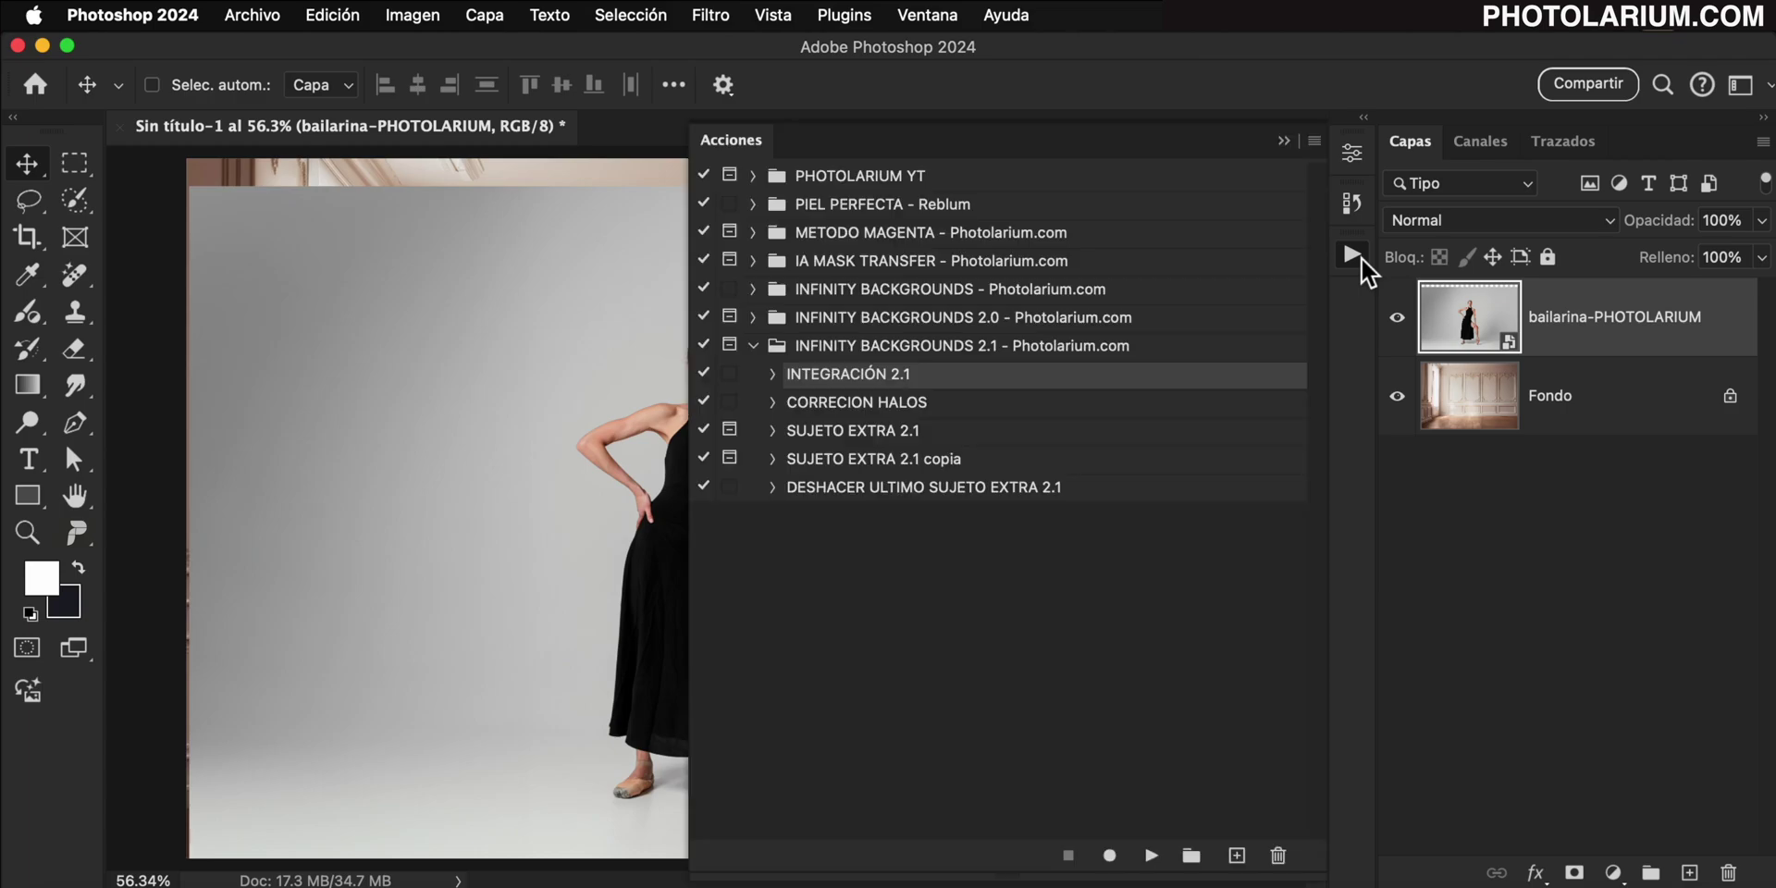
{"action": "left_click", "coordinate": [1150, 856]}
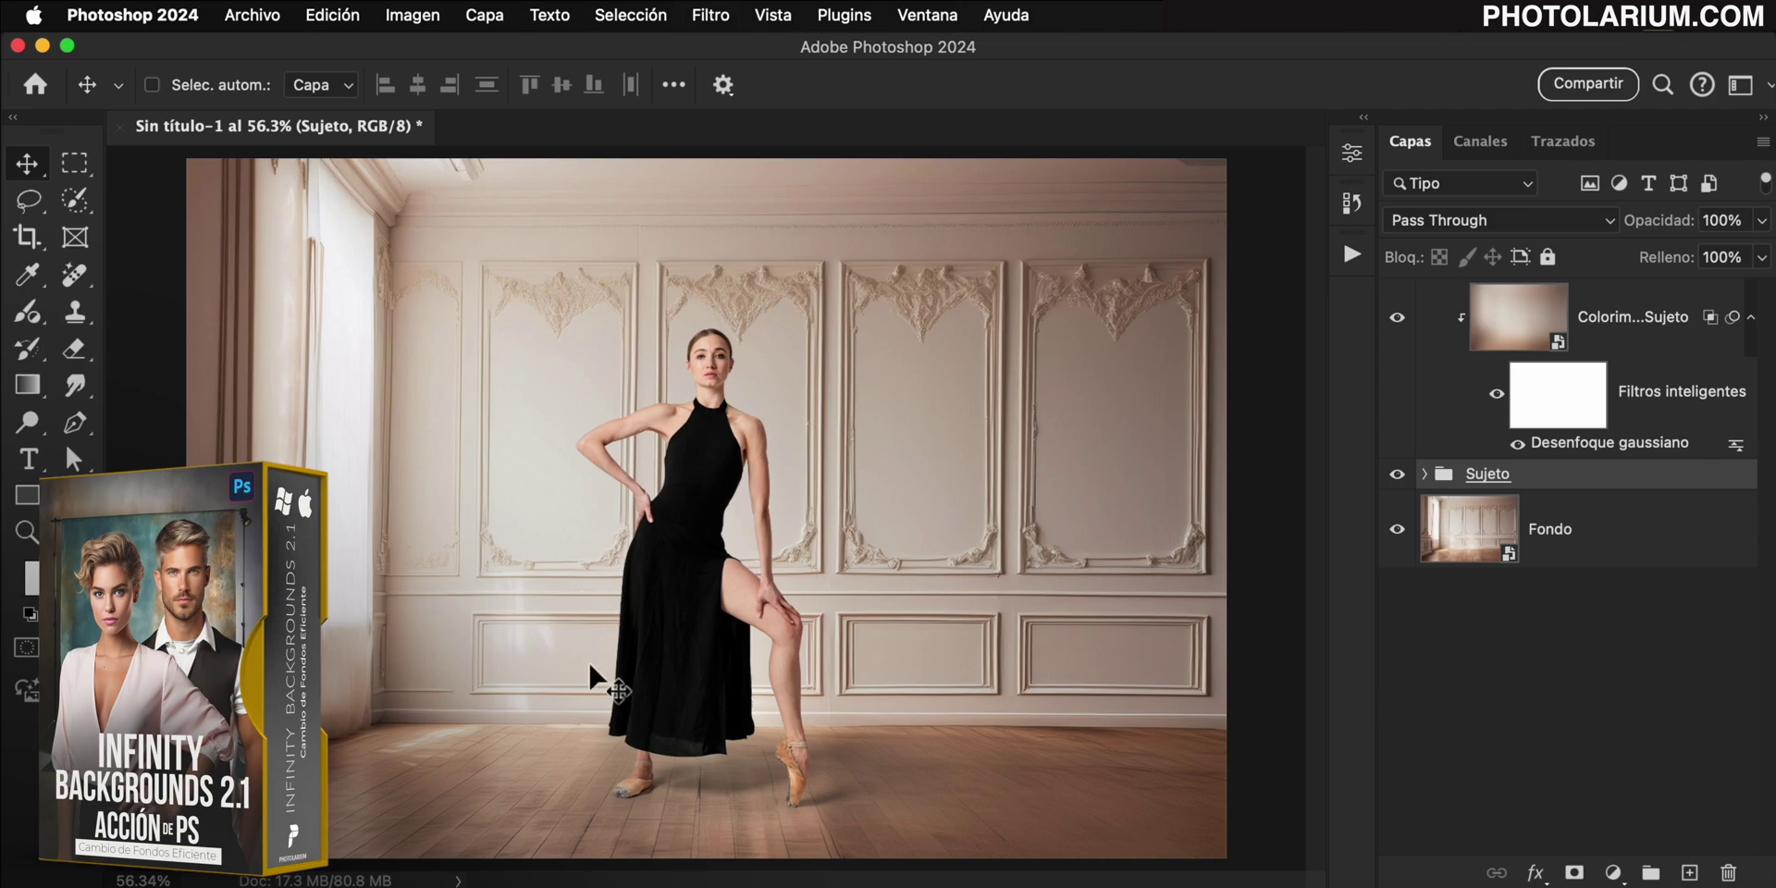
{"action": "left_click", "coordinate": [1426, 474]}
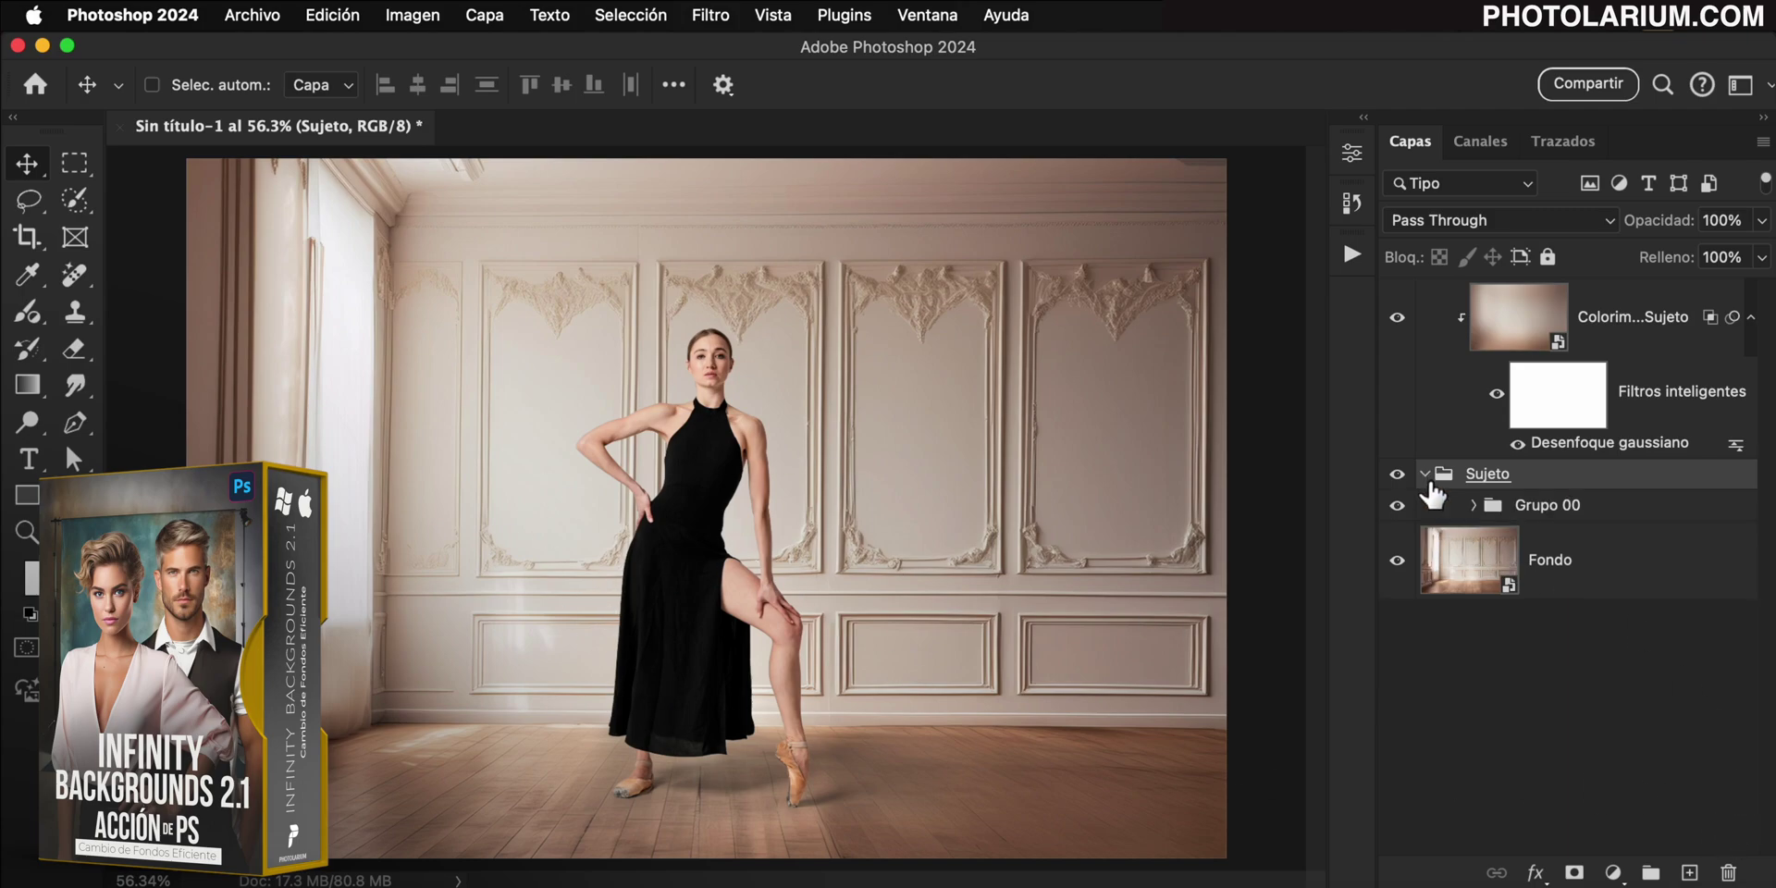
{"action": "left_click", "coordinate": [1472, 505]}
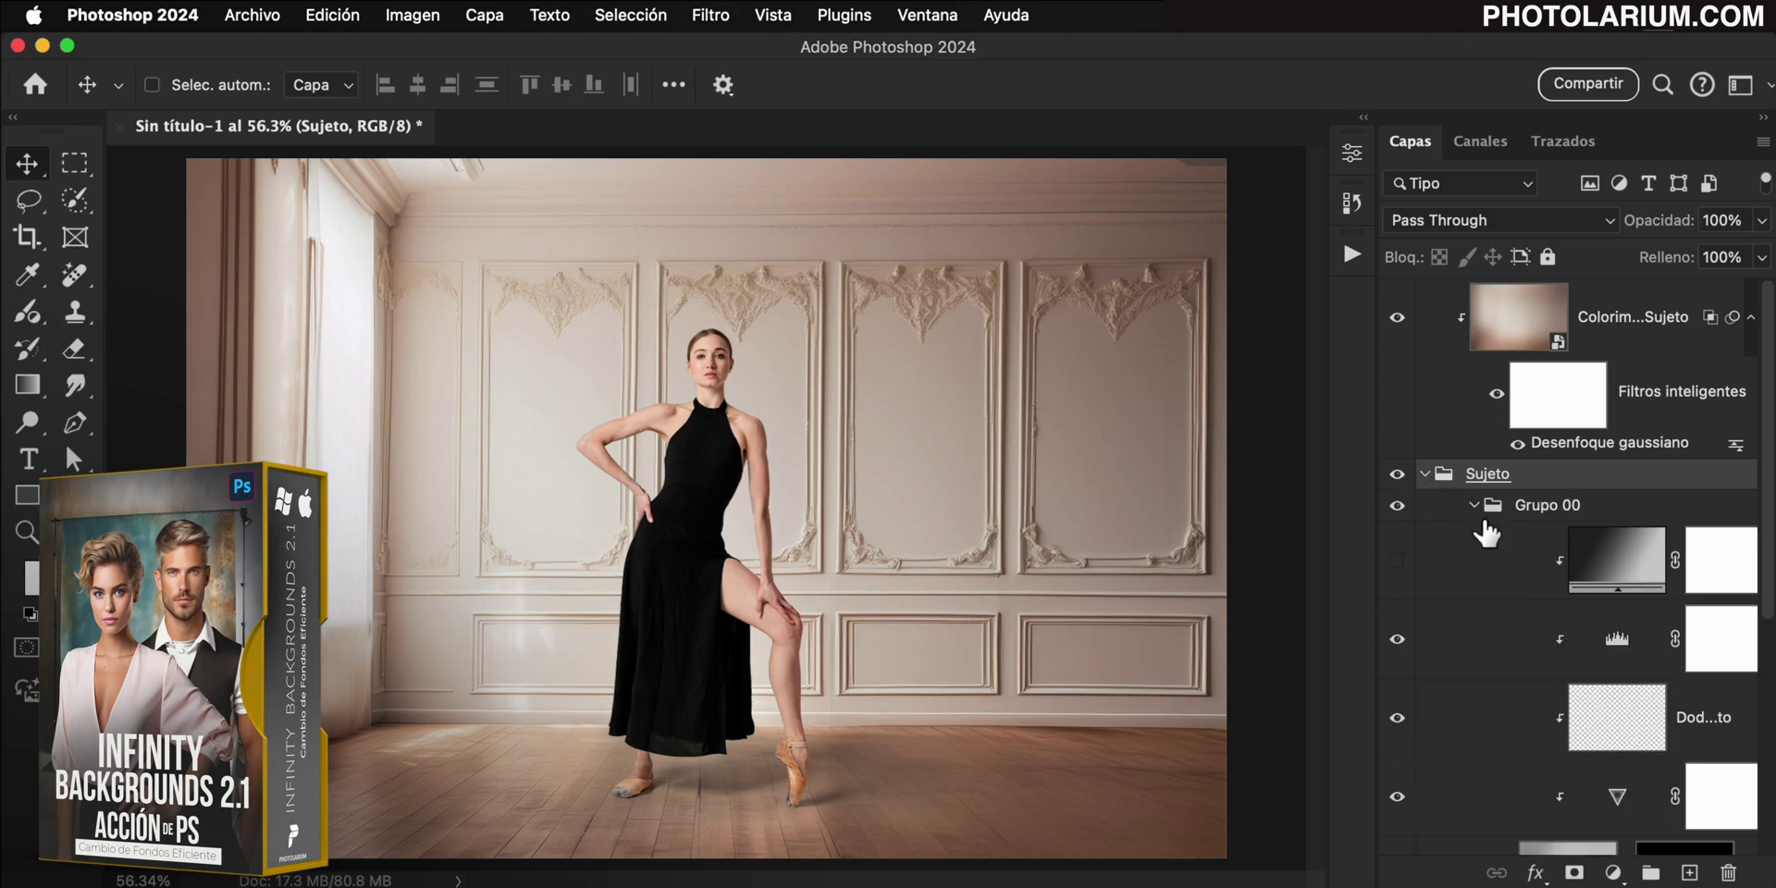
{"action": "left_click", "coordinate": [1617, 638]}
{"action": "key", "text": "alt+bracketleft"}
{"action": "key", "text": "alt+bracketleft"}
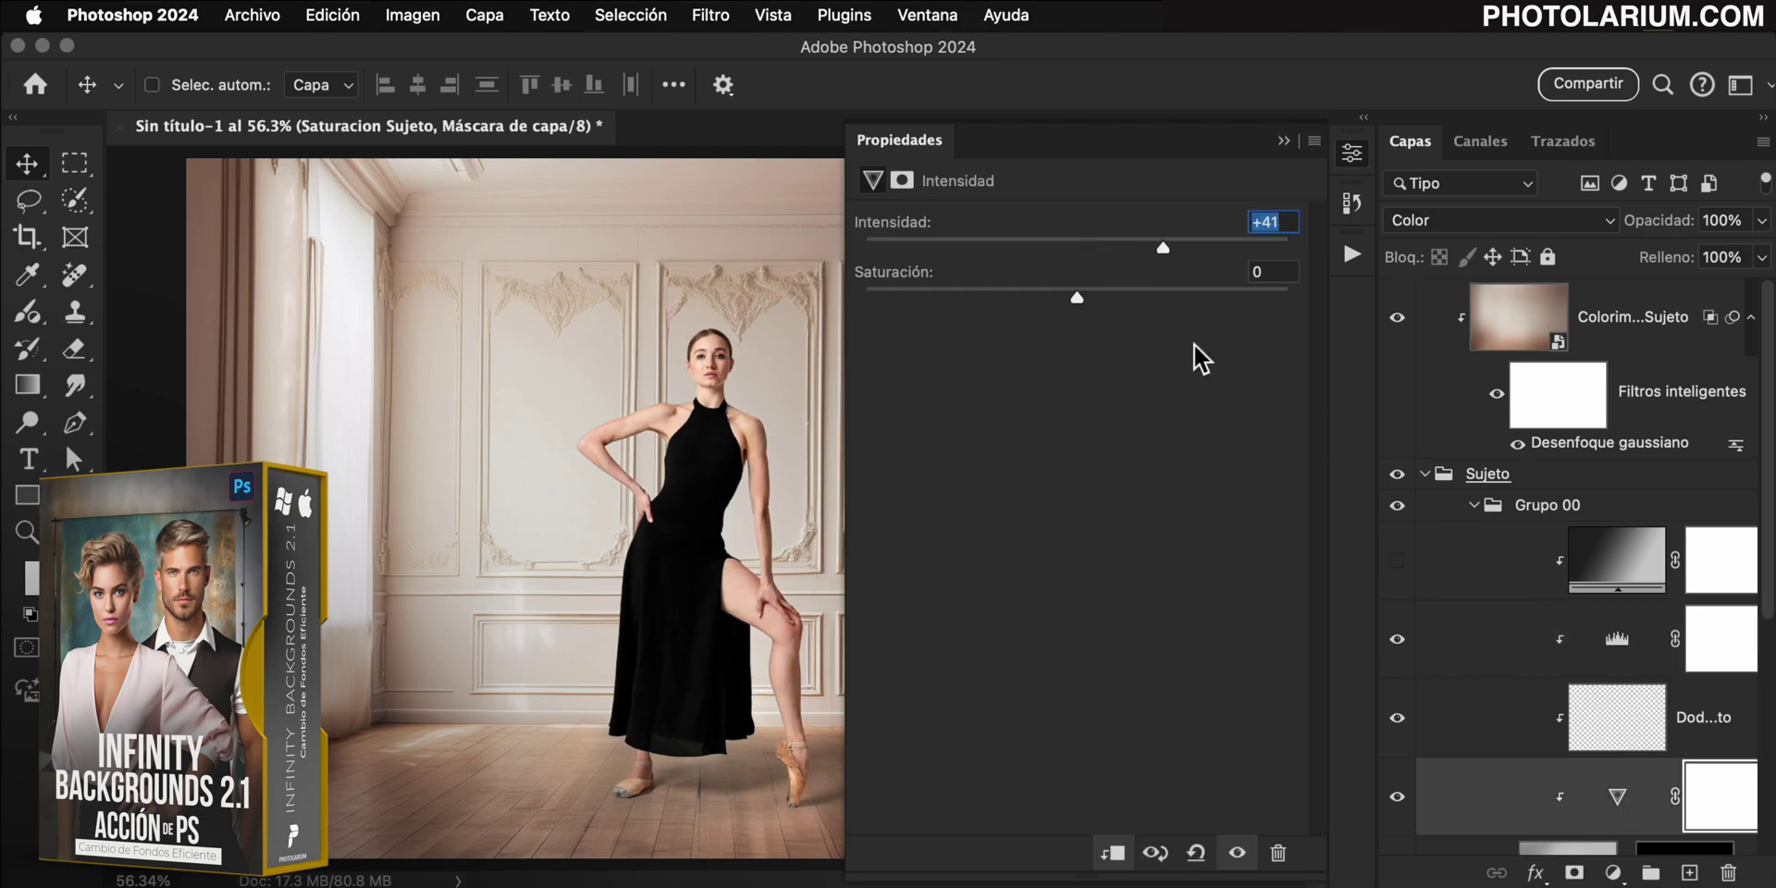
- Enable and redirect the directional lighting gradient, then target the subject lighting mask
{"action": "left_click", "coordinate": [1397, 560]}
{"action": "left_click", "coordinate": [1617, 560]}
{"action": "key", "text": "g"}
{"action": "left_click", "coordinate": [945, 511]}
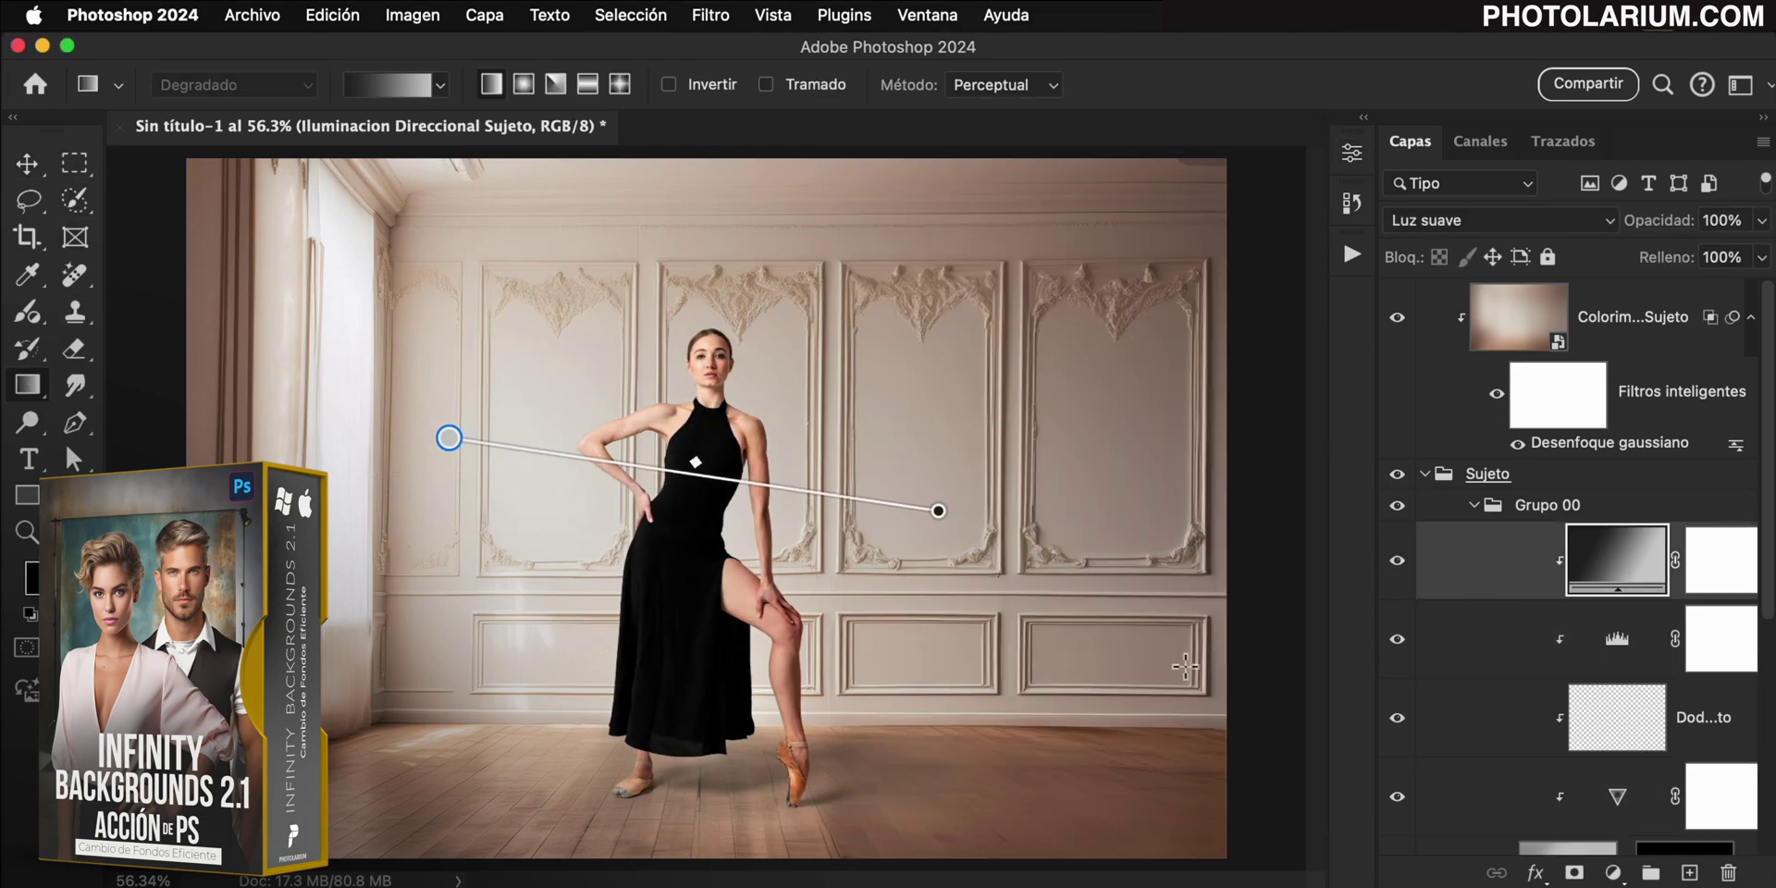
{"action": "left_click", "coordinate": [1521, 655]}
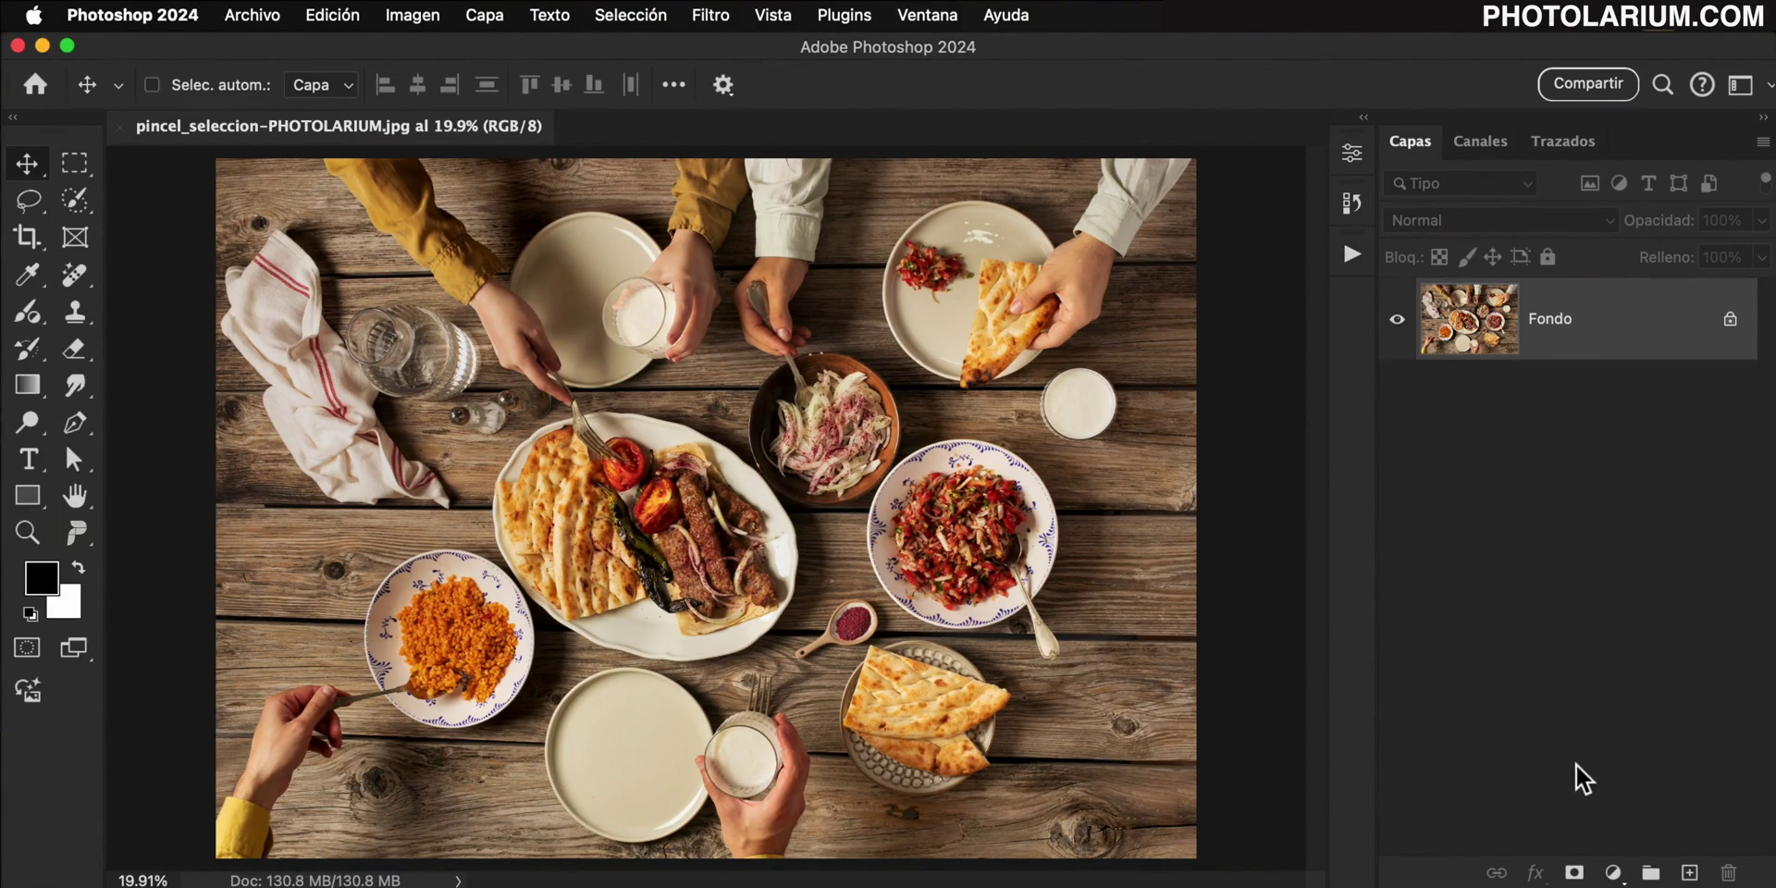
- Paint a large circular selection over the food photo with a huge Selection Brush
{"action": "left_click", "coordinate": [78, 210]}
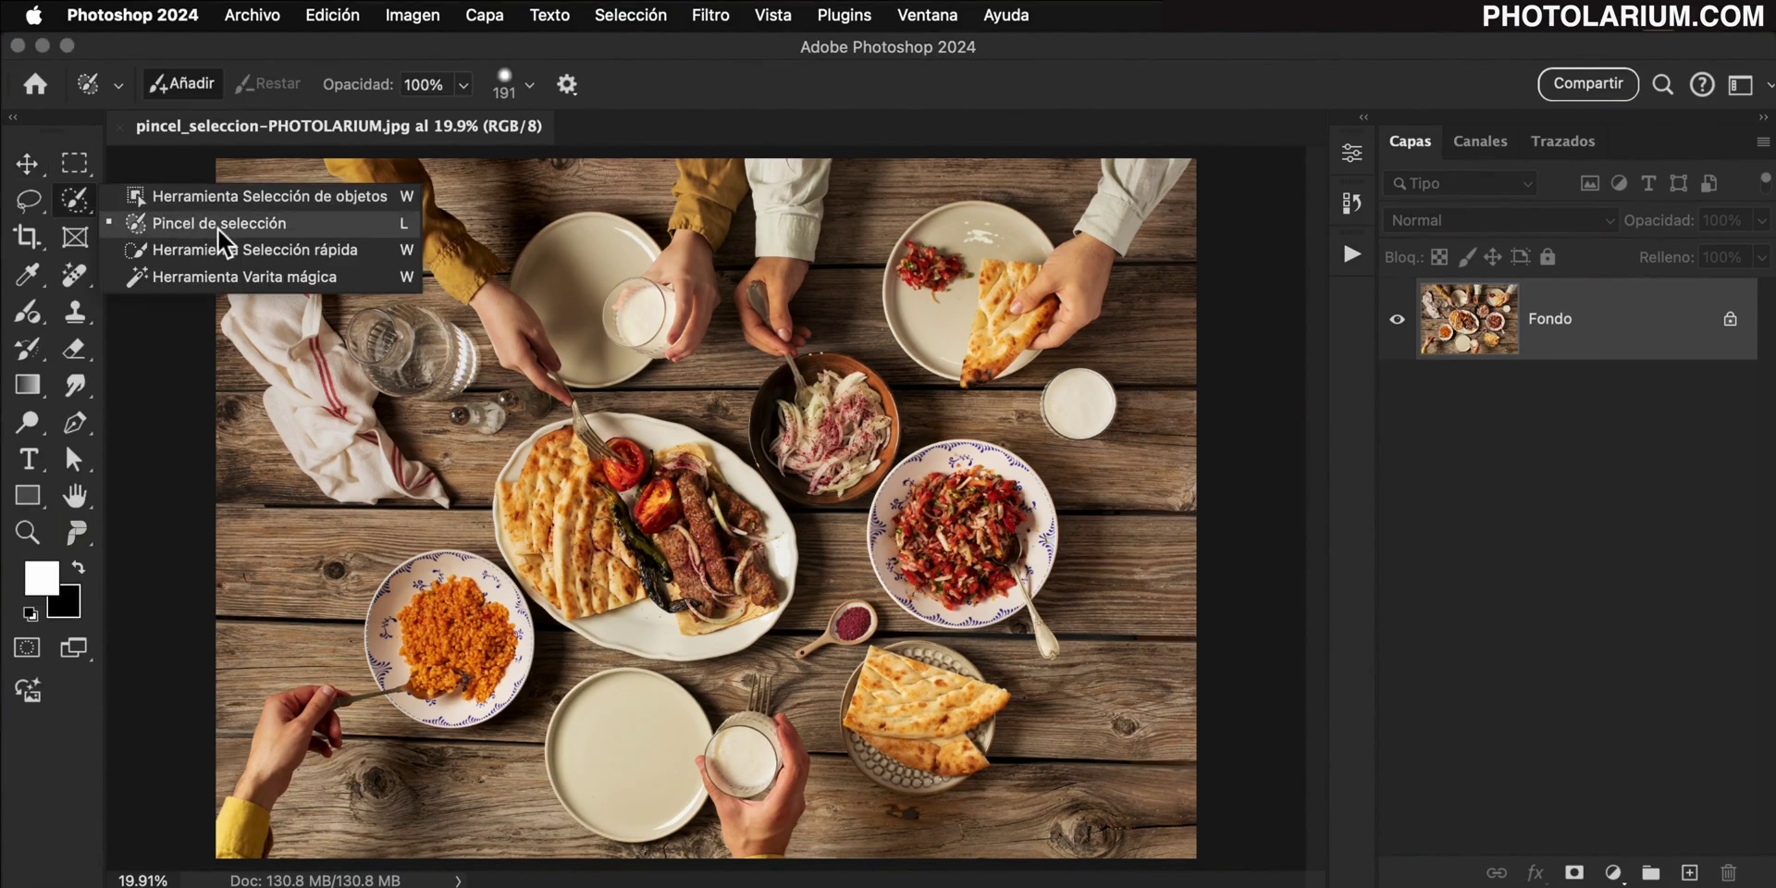
{"action": "left_click", "coordinate": [243, 226]}
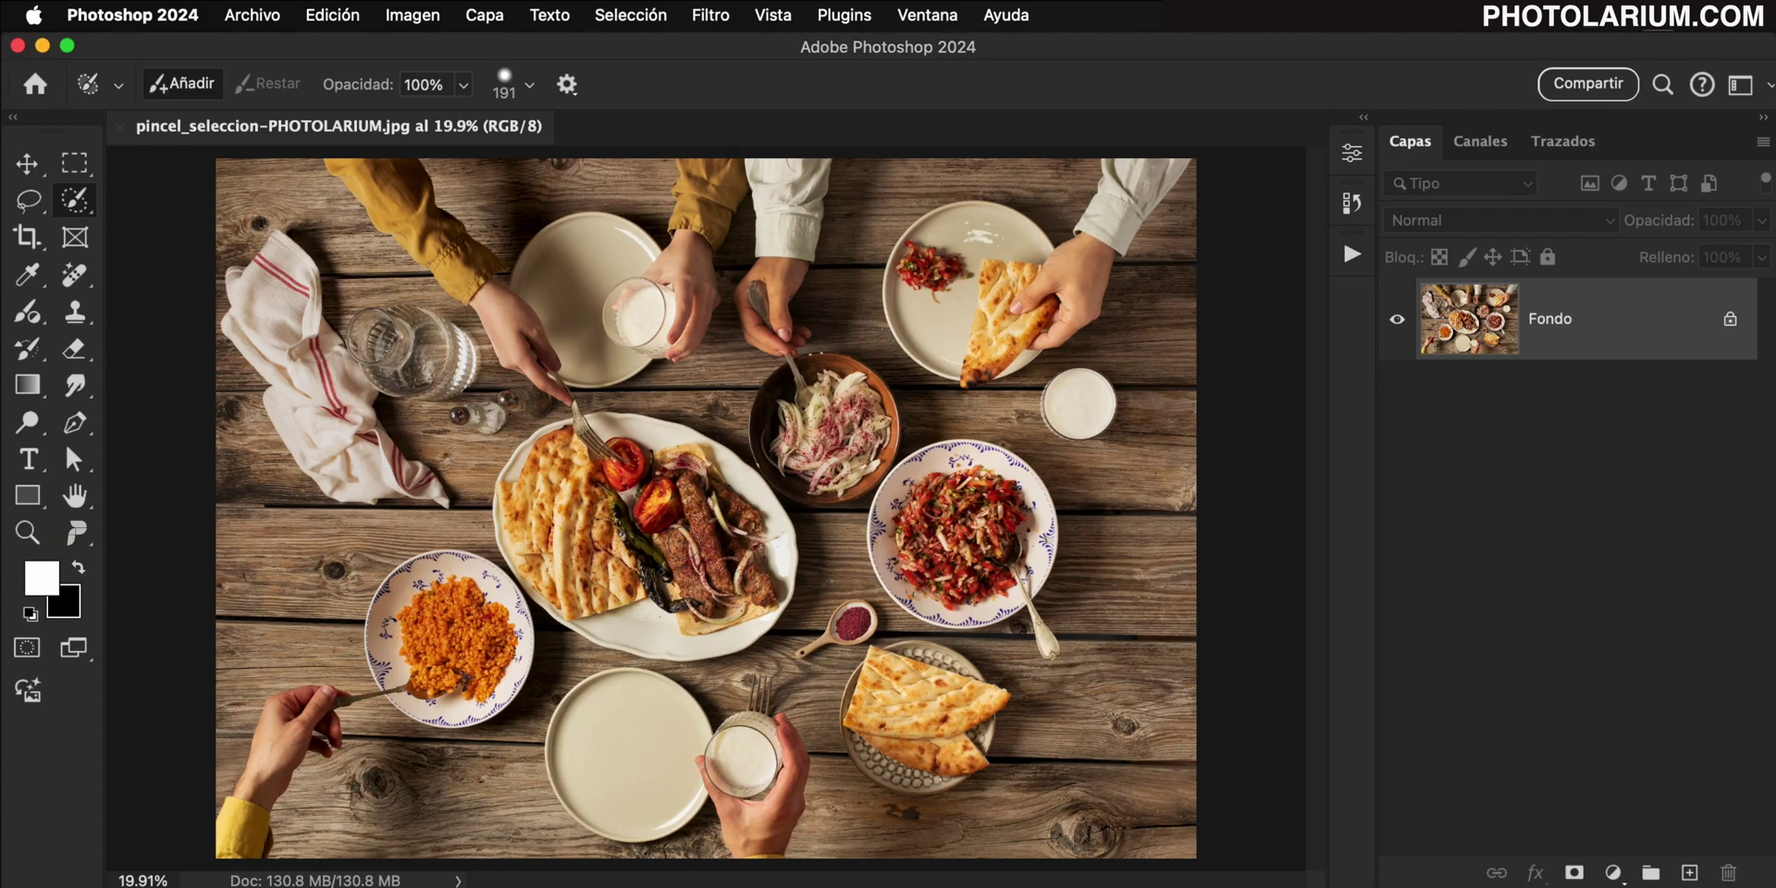
{"action": "mouse_move", "coordinate": [666, 522]}
{"action": "left_mouse_down"}
{"action": "mouse_move", "coordinate": [1167, 171]}
{"action": "mouse_move", "coordinate": [1262, 175]}
{"action": "left_mouse_up"}
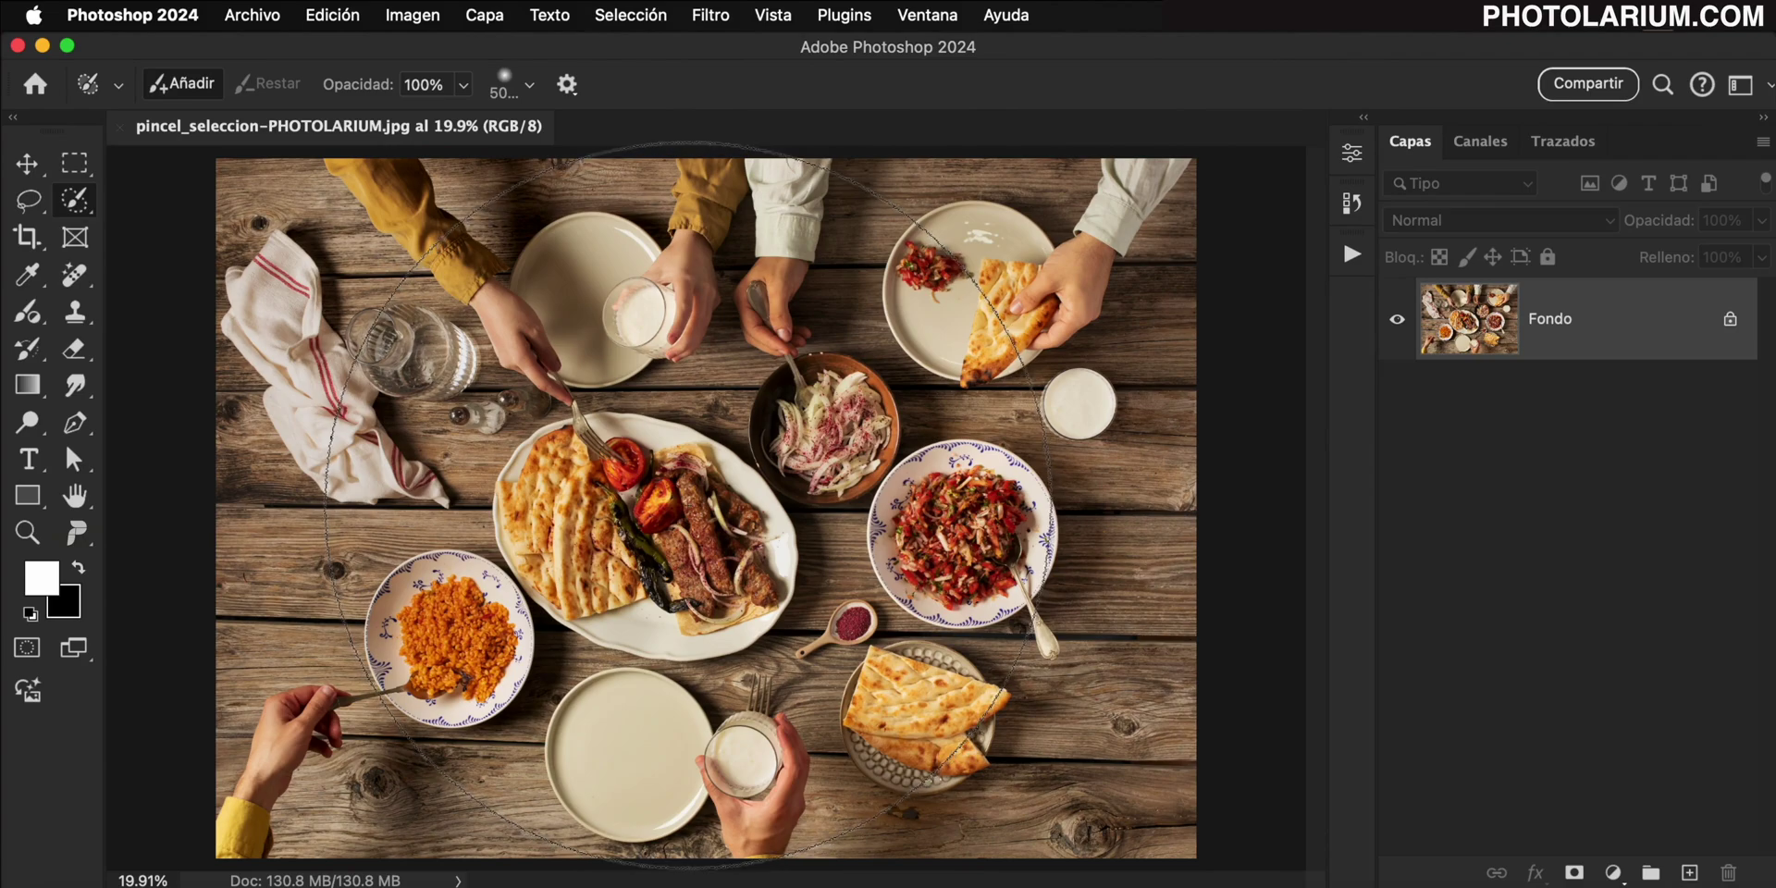
{"action": "left_click", "coordinate": [687, 504]}
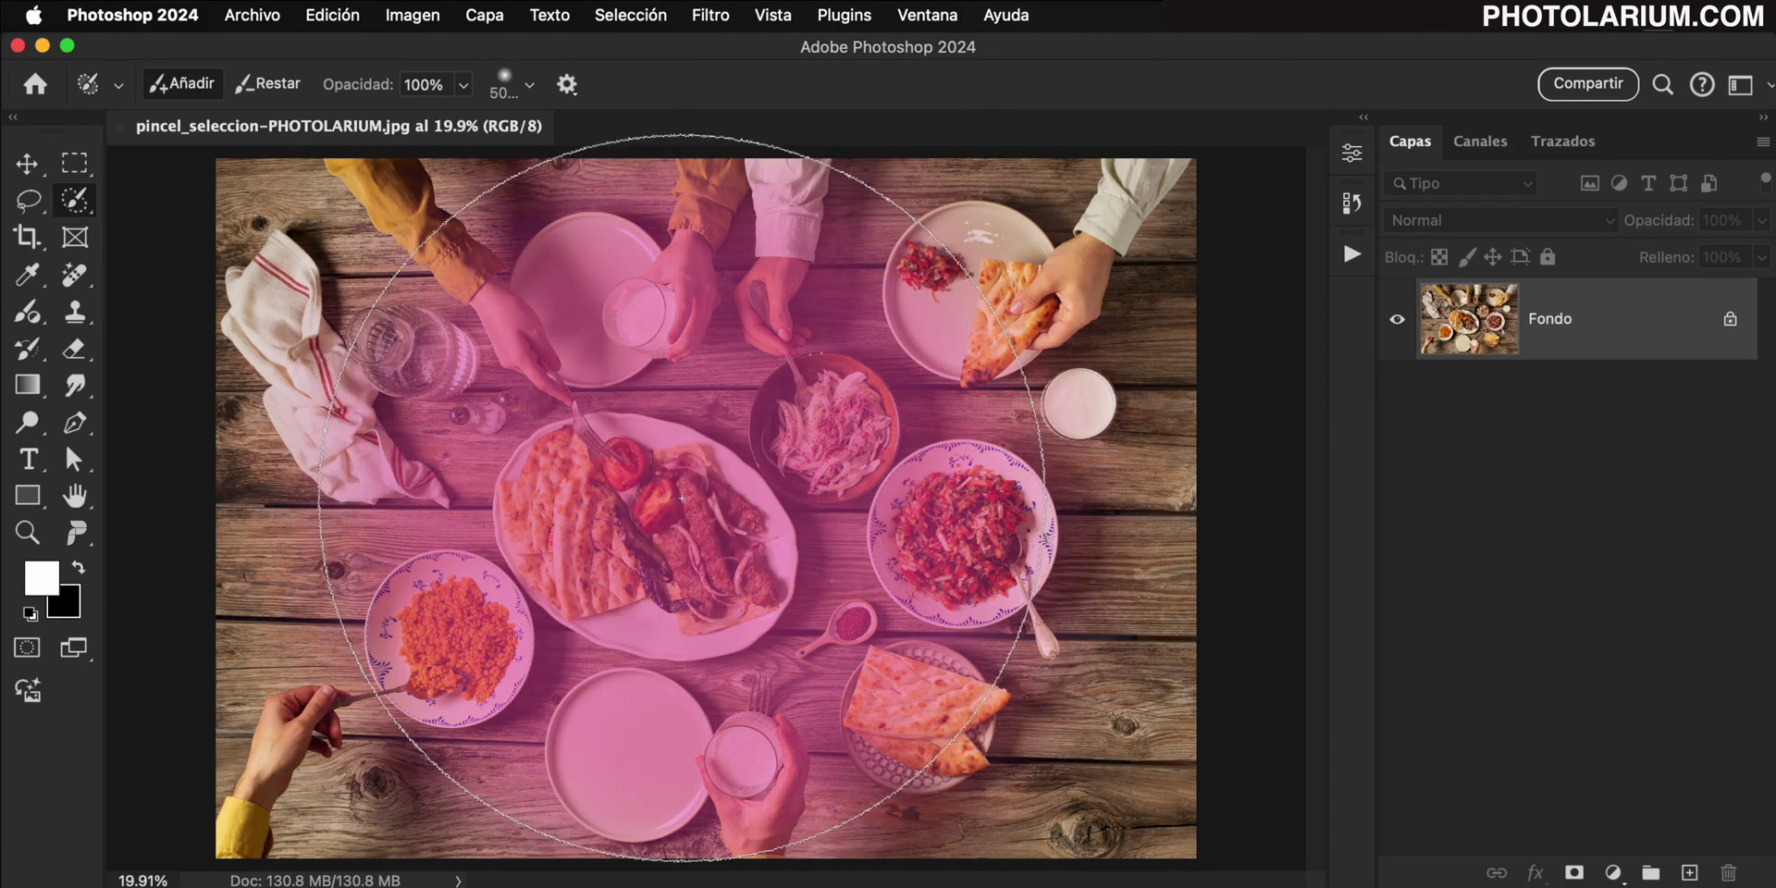
- Invert the selection, shift it slightly, and copy the outer area to Capa 1
{"action": "left_click", "coordinate": [632, 14]}
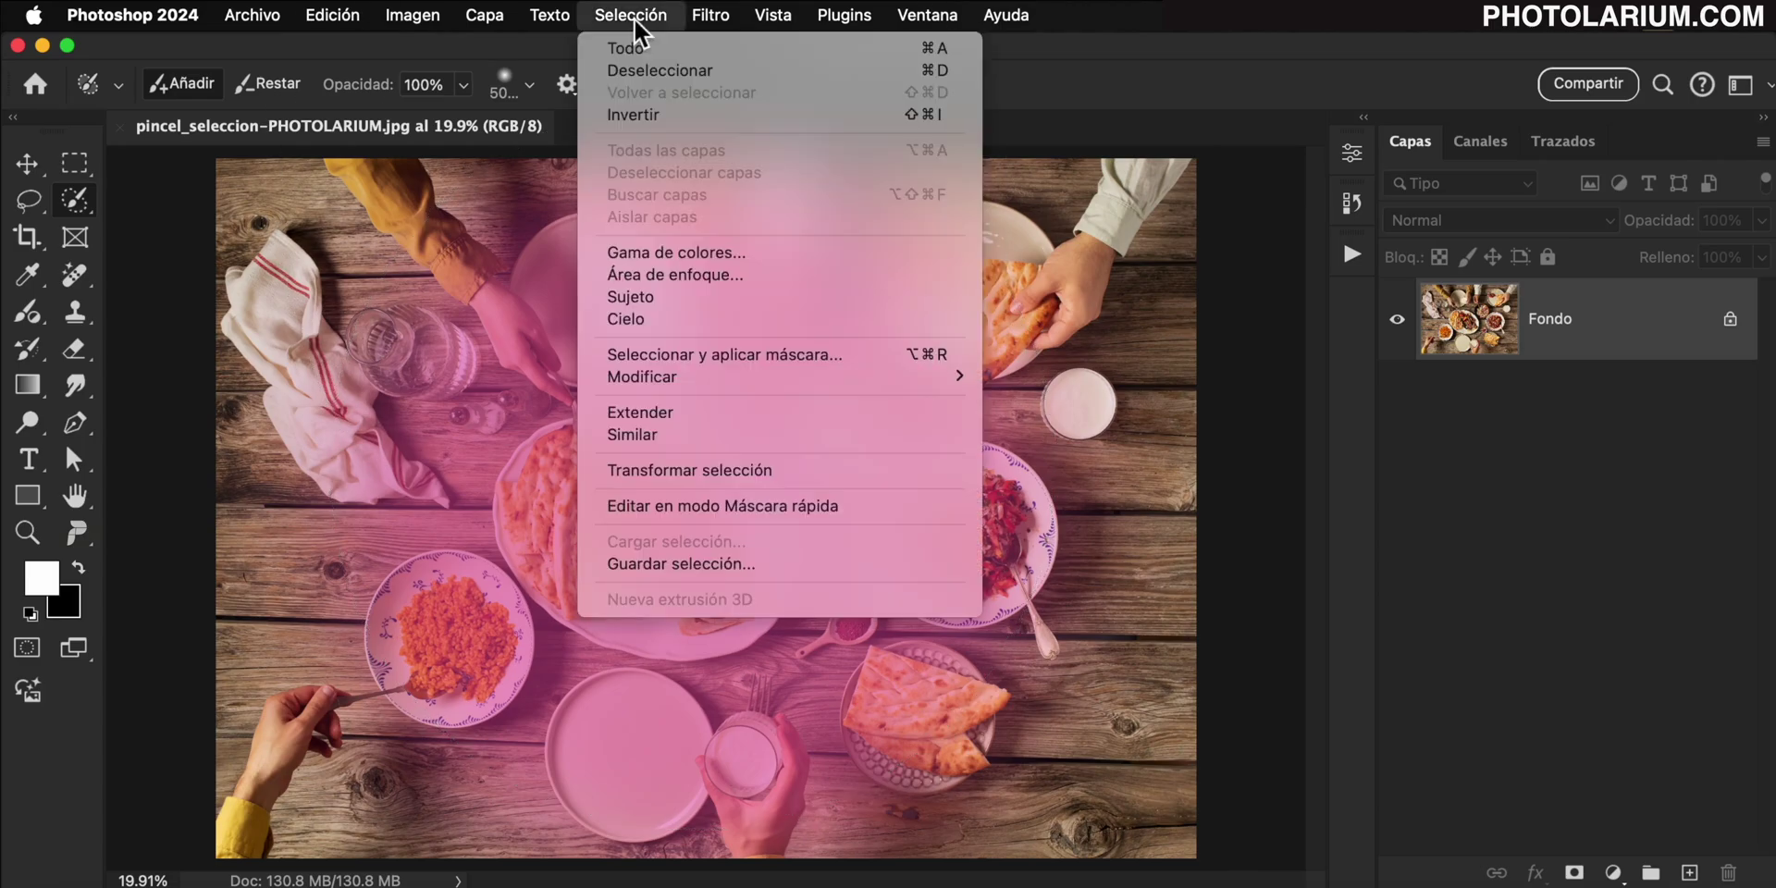
{"action": "left_click", "coordinate": [654, 115]}
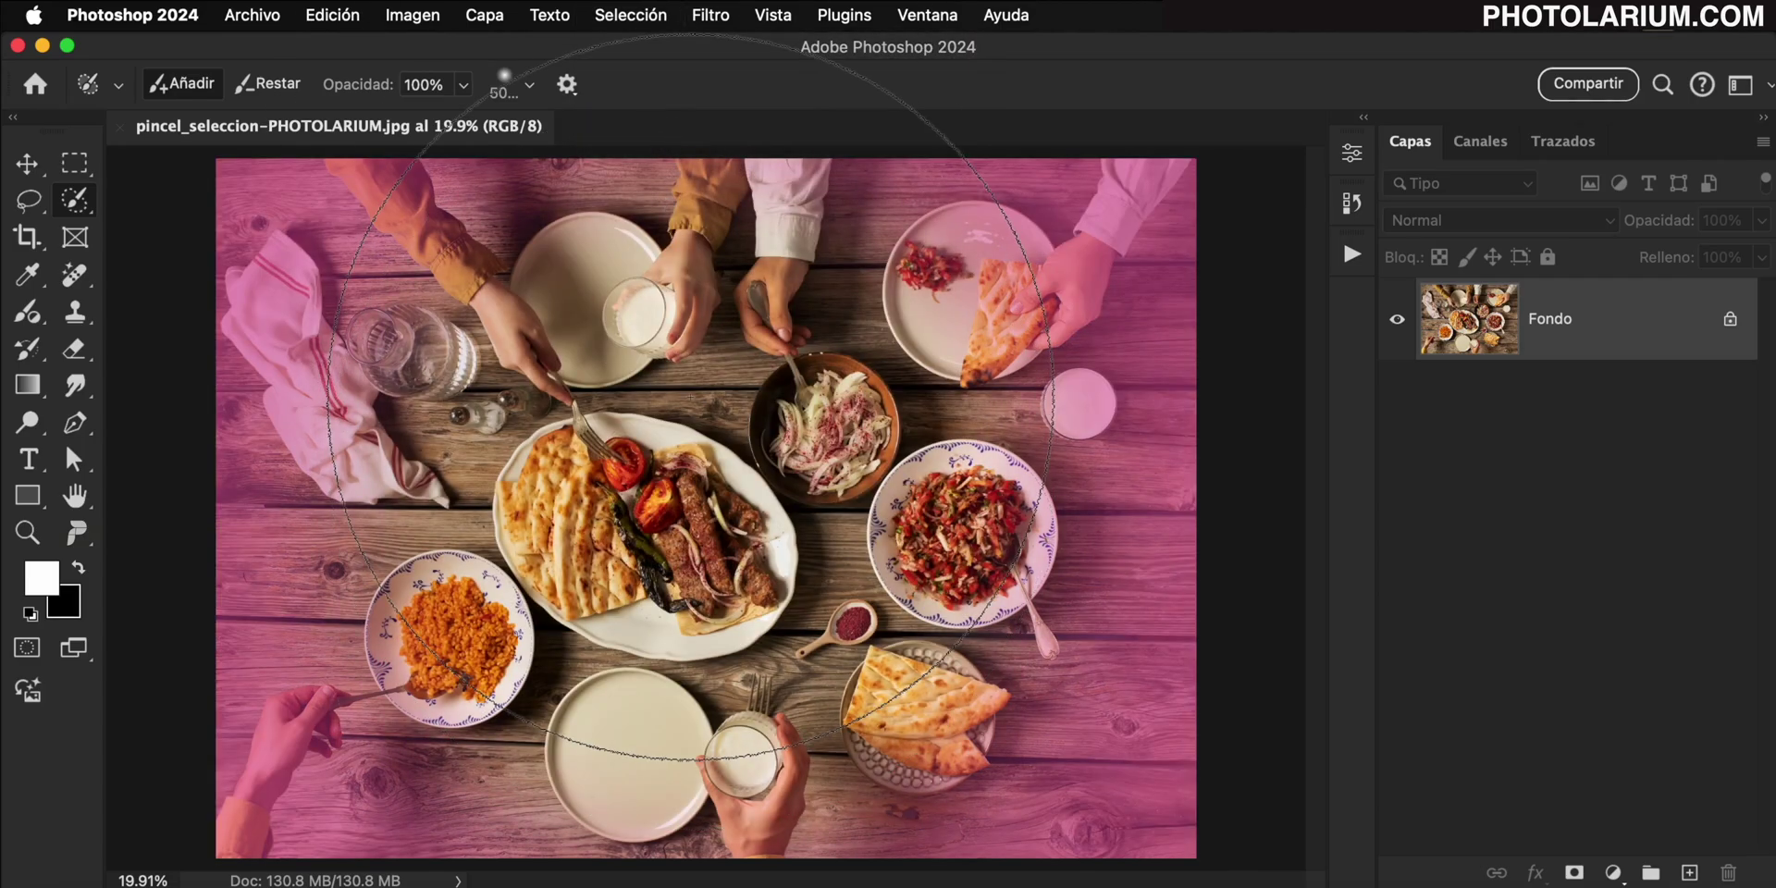
{"action": "left_click_drag", "start_coordinate": [690, 396], "coordinate": [703, 451]}
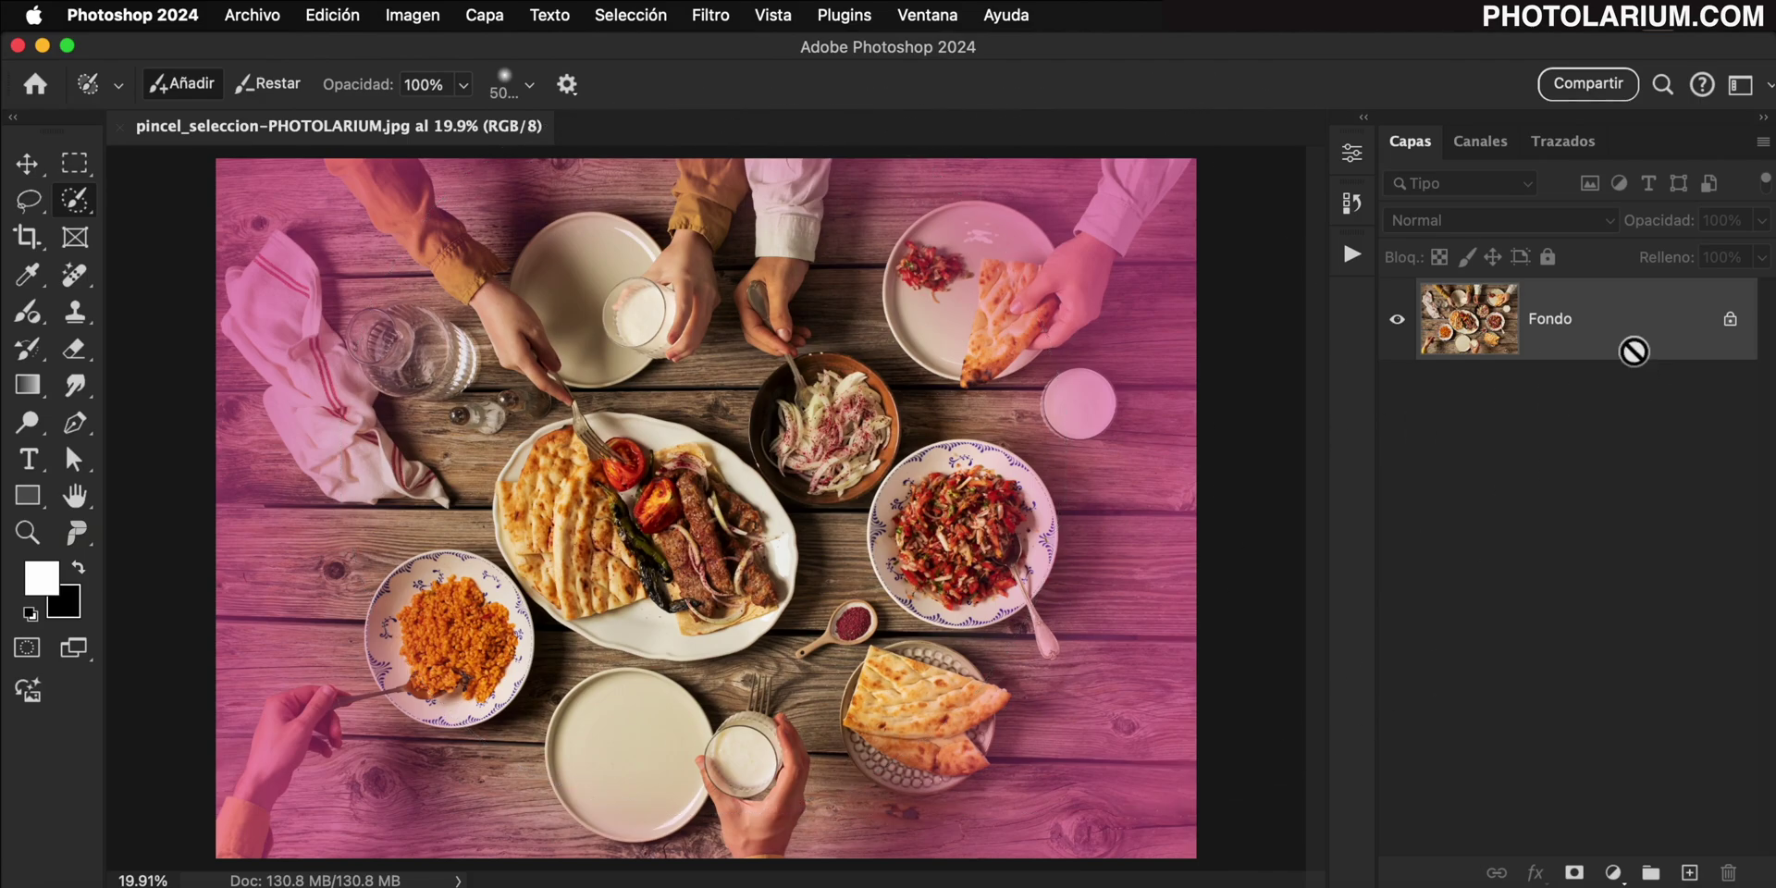
{"action": "key", "text": "ctrl+j"}
- Set Capa 1 to Multiplicar for a vignette and zoom in on the empty plate
{"action": "left_click", "coordinate": [1584, 223]}
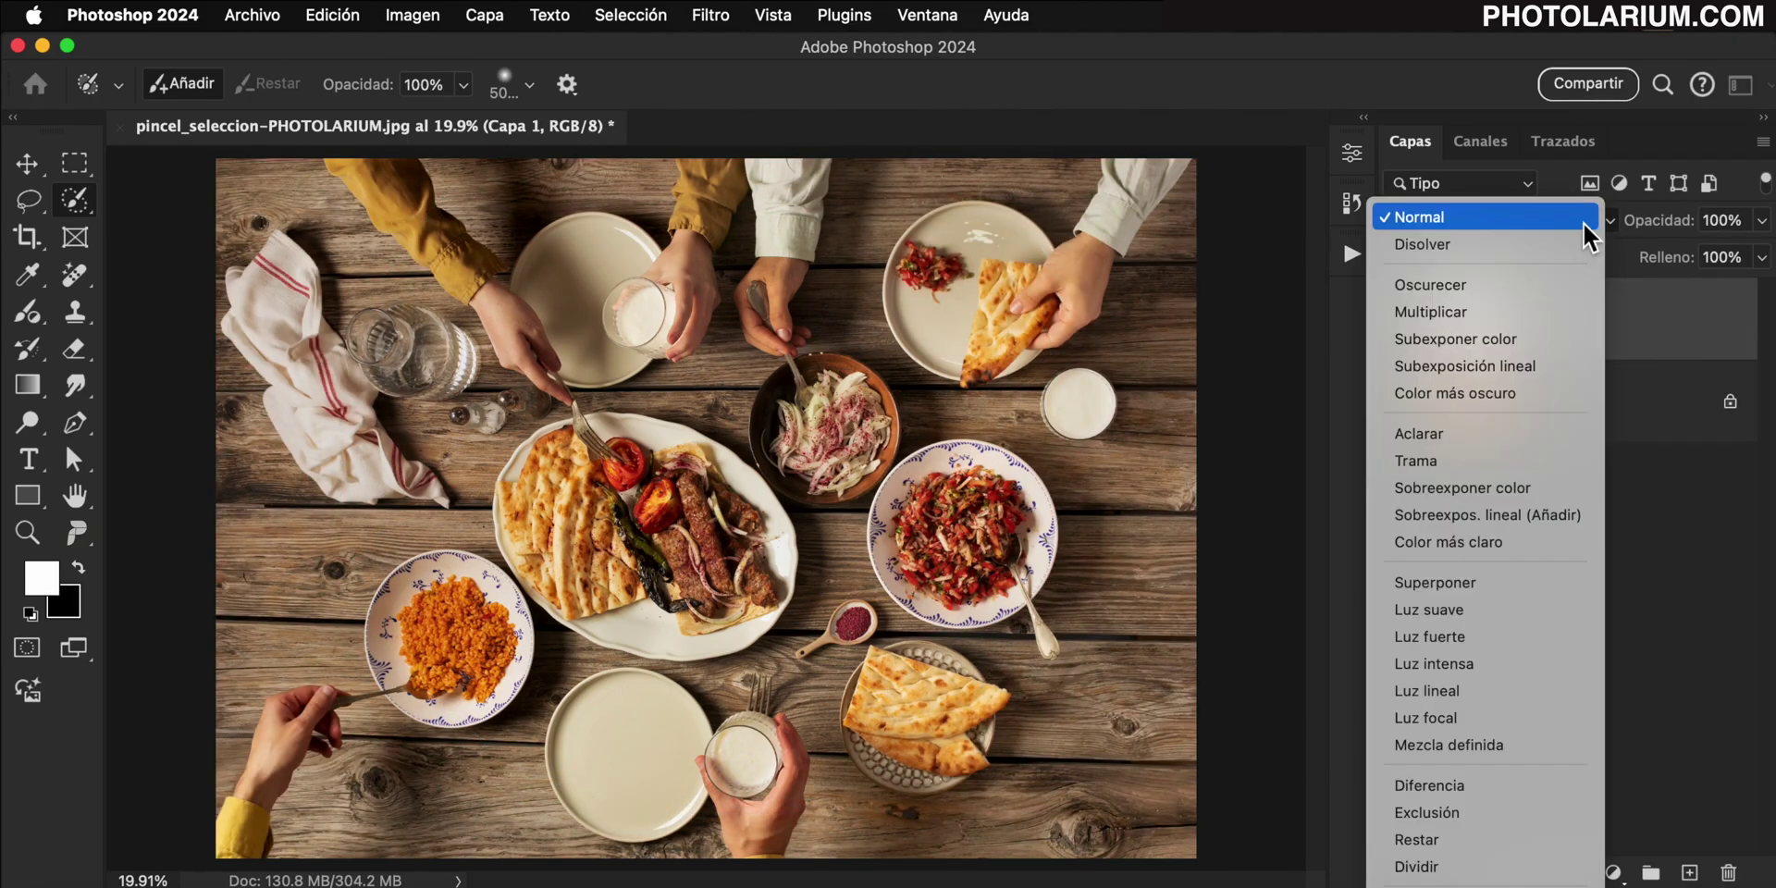
{"action": "left_click", "coordinate": [1573, 312]}
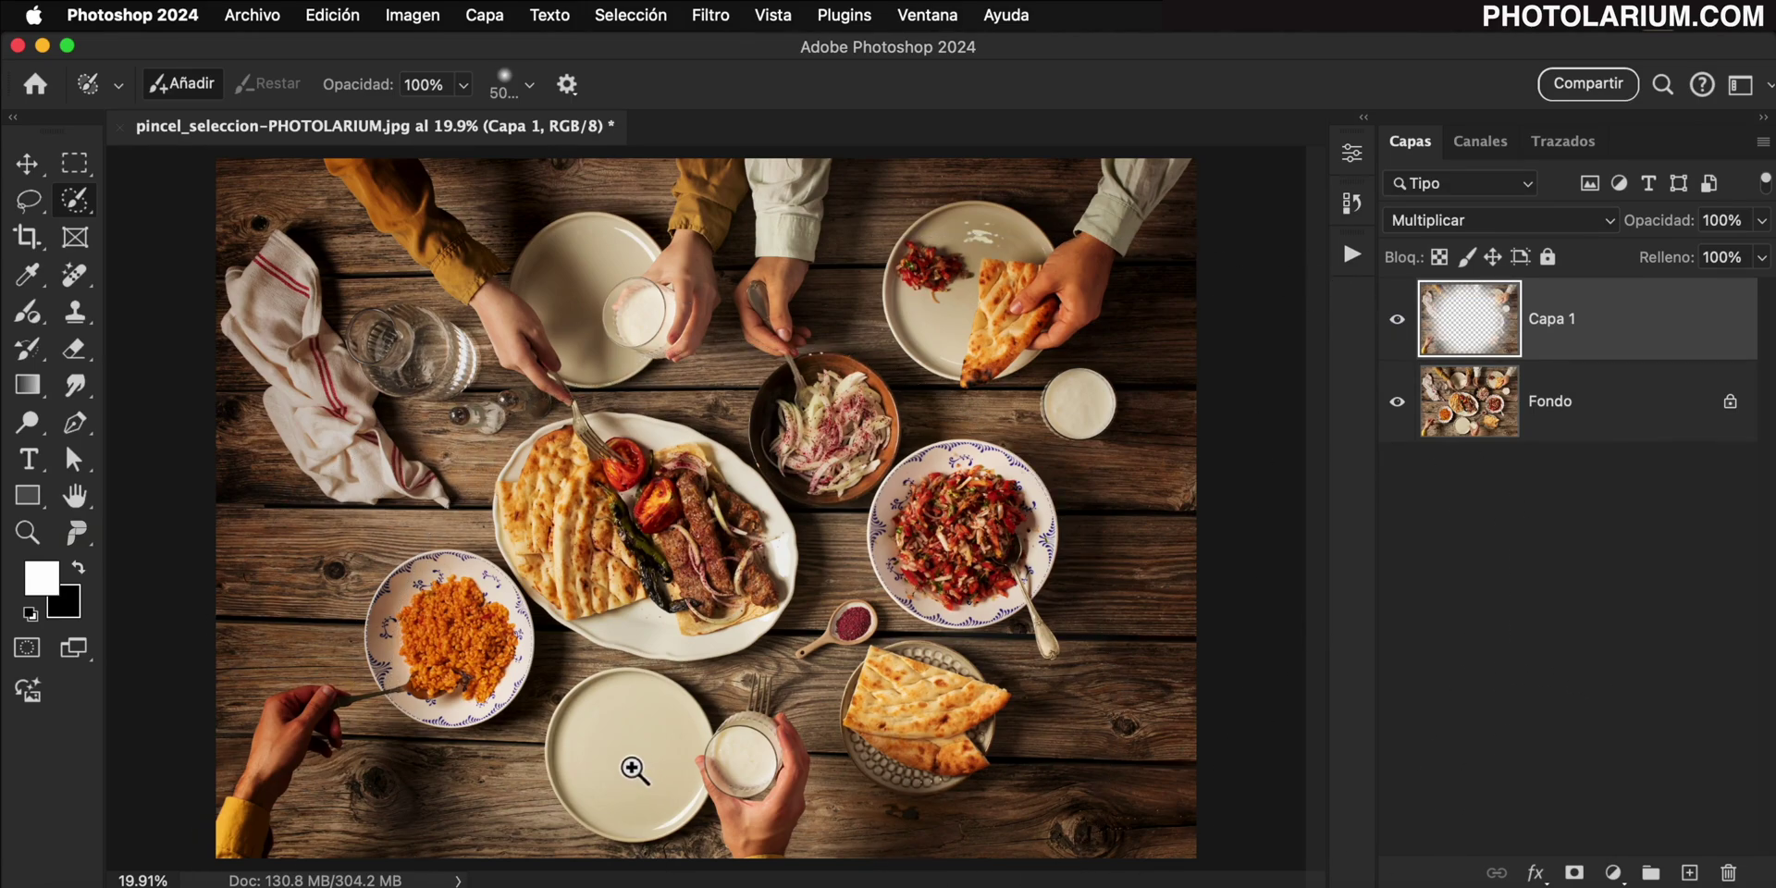
{"action": "mouse_move", "coordinate": [635, 765]}
{"action": "left_mouse_down"}
{"action": "mouse_move", "coordinate": [736, 757]}
{"action": "mouse_move", "coordinate": [780, 551]}
{"action": "left_mouse_up"}
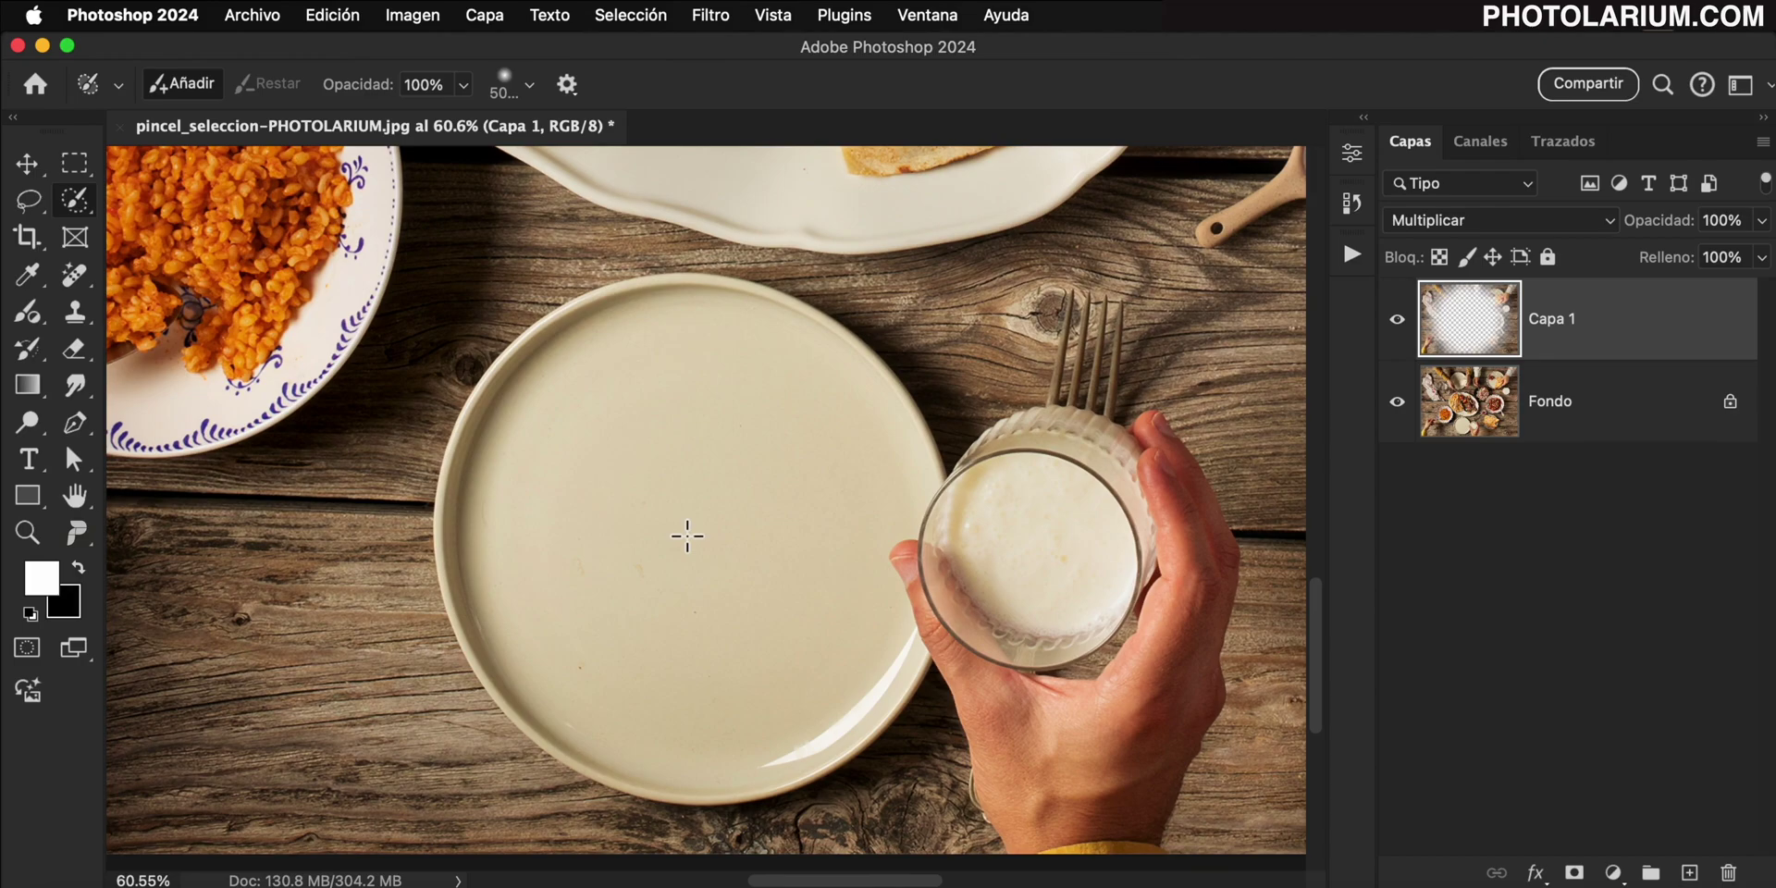
- Paint a soft round selection over the plate's centre with a 690 px brush
{"action": "left_click_drag", "start_coordinate": [687, 535], "coordinate": [645, 442], "text": "ctrl+alt"}
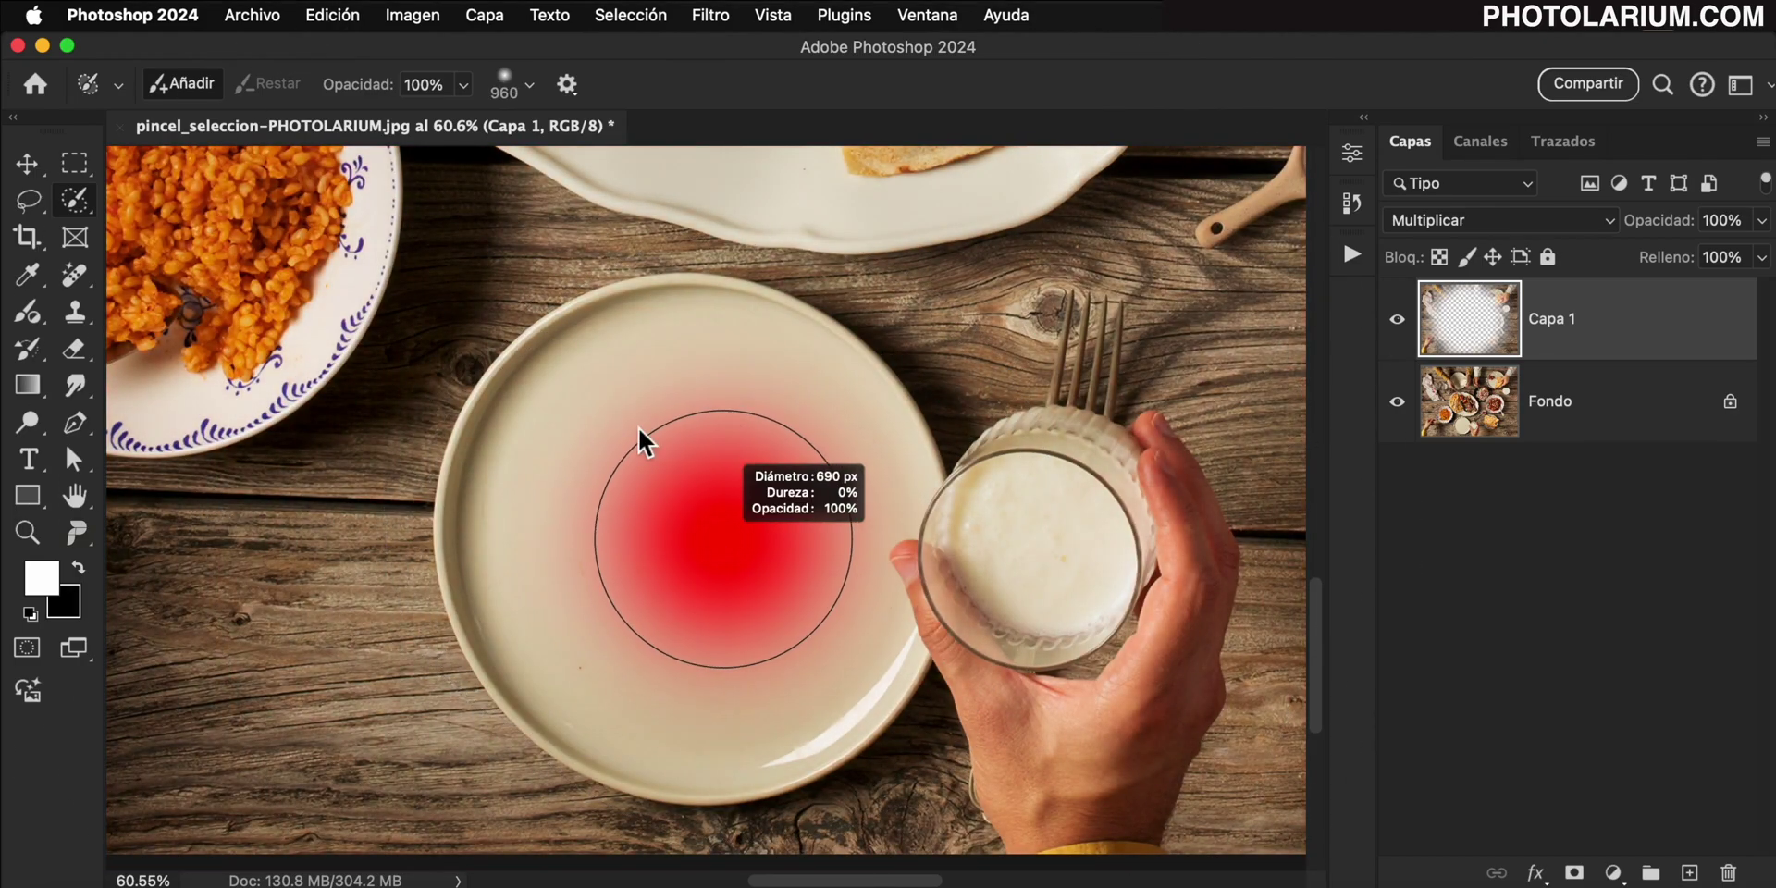
{"action": "mouse_move", "coordinate": [689, 523]}
{"action": "left_mouse_down"}
{"action": "mouse_move", "coordinate": [706, 577]}
{"action": "mouse_move", "coordinate": [694, 522]}
{"action": "left_mouse_up"}
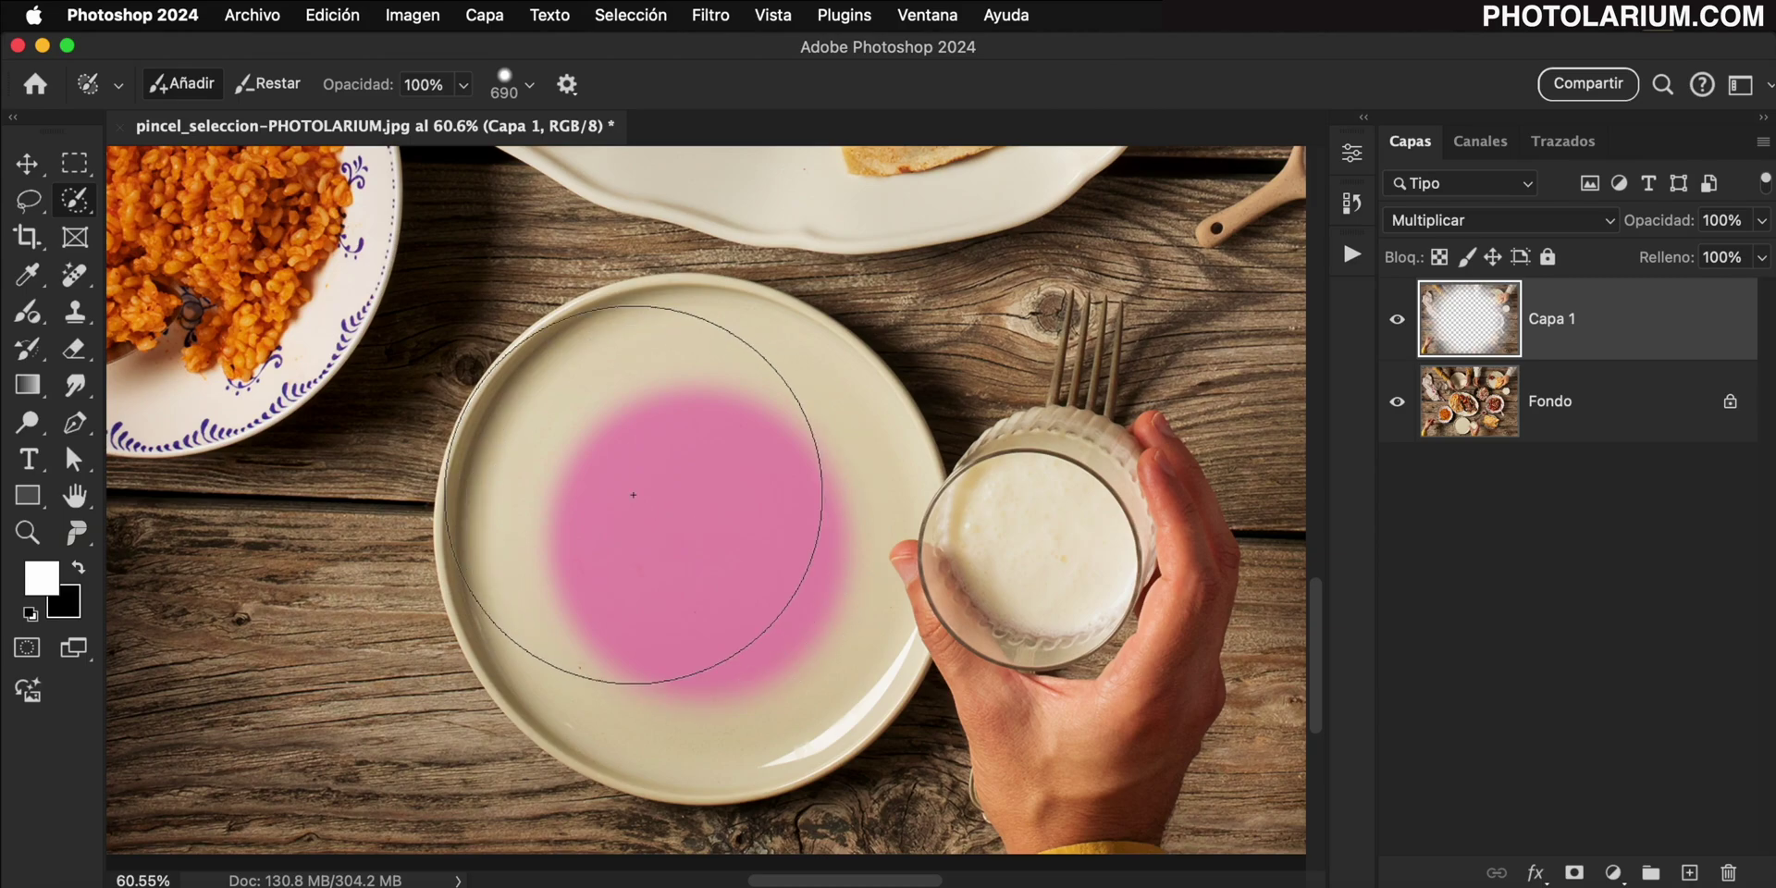
{"action": "left_click", "coordinate": [331, 16]}
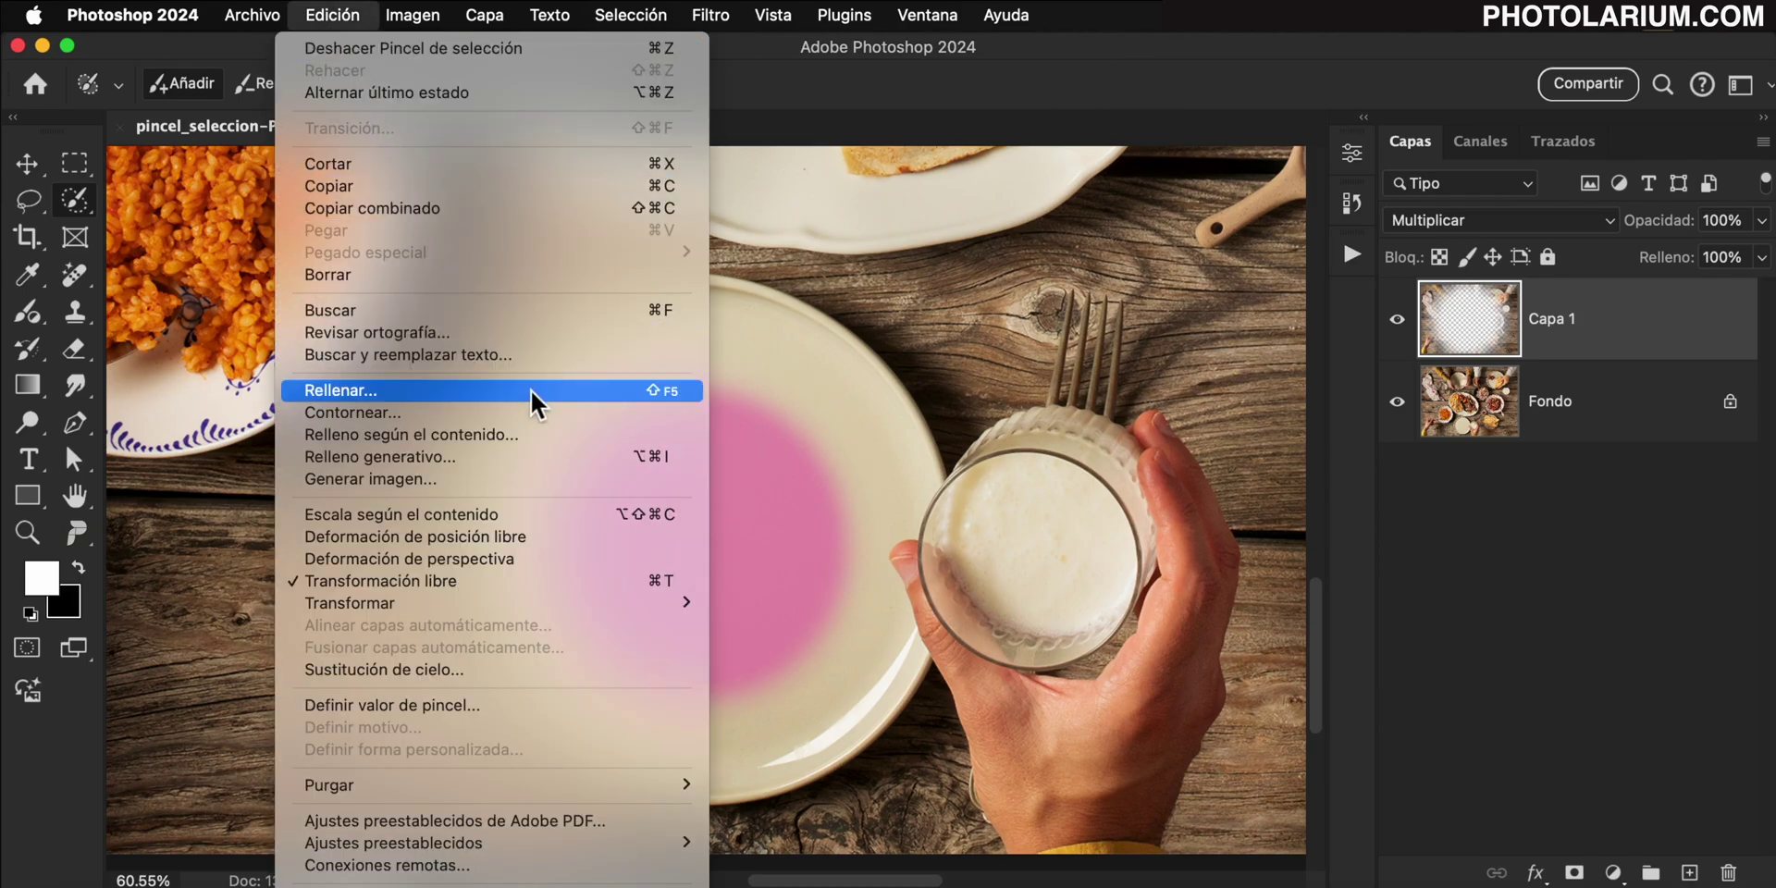
- Generative-fill the plate selection with the prompt 'fried egg'
{"action": "left_click", "coordinate": [574, 458]}
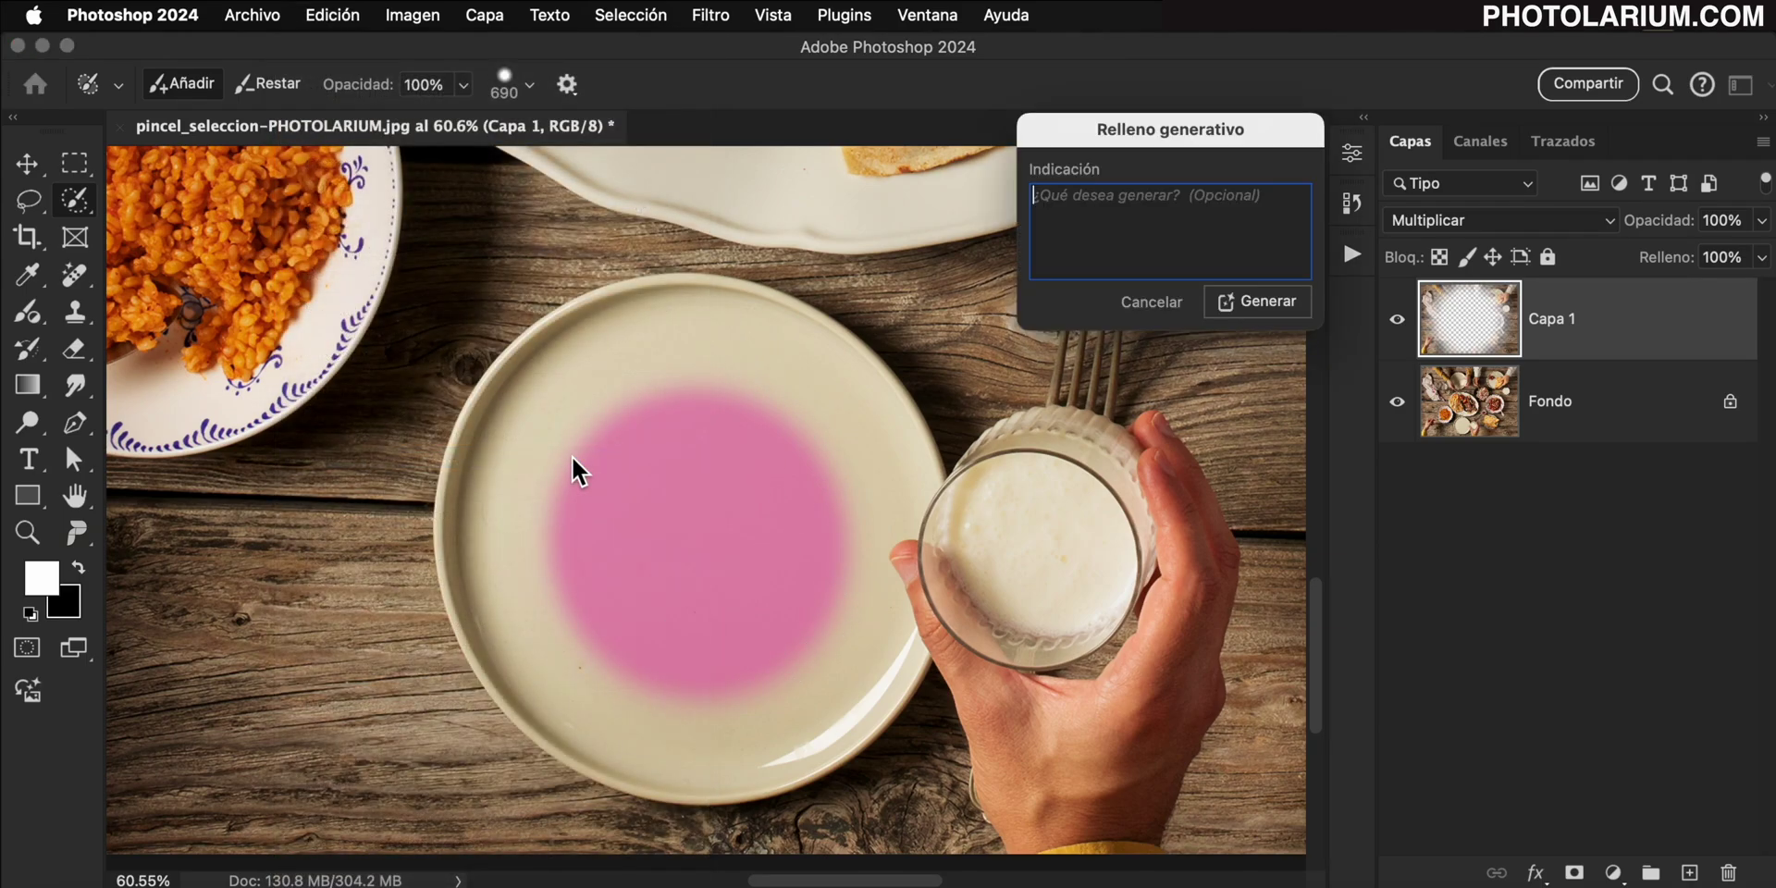
{"action": "type", "text": "fried egg"}
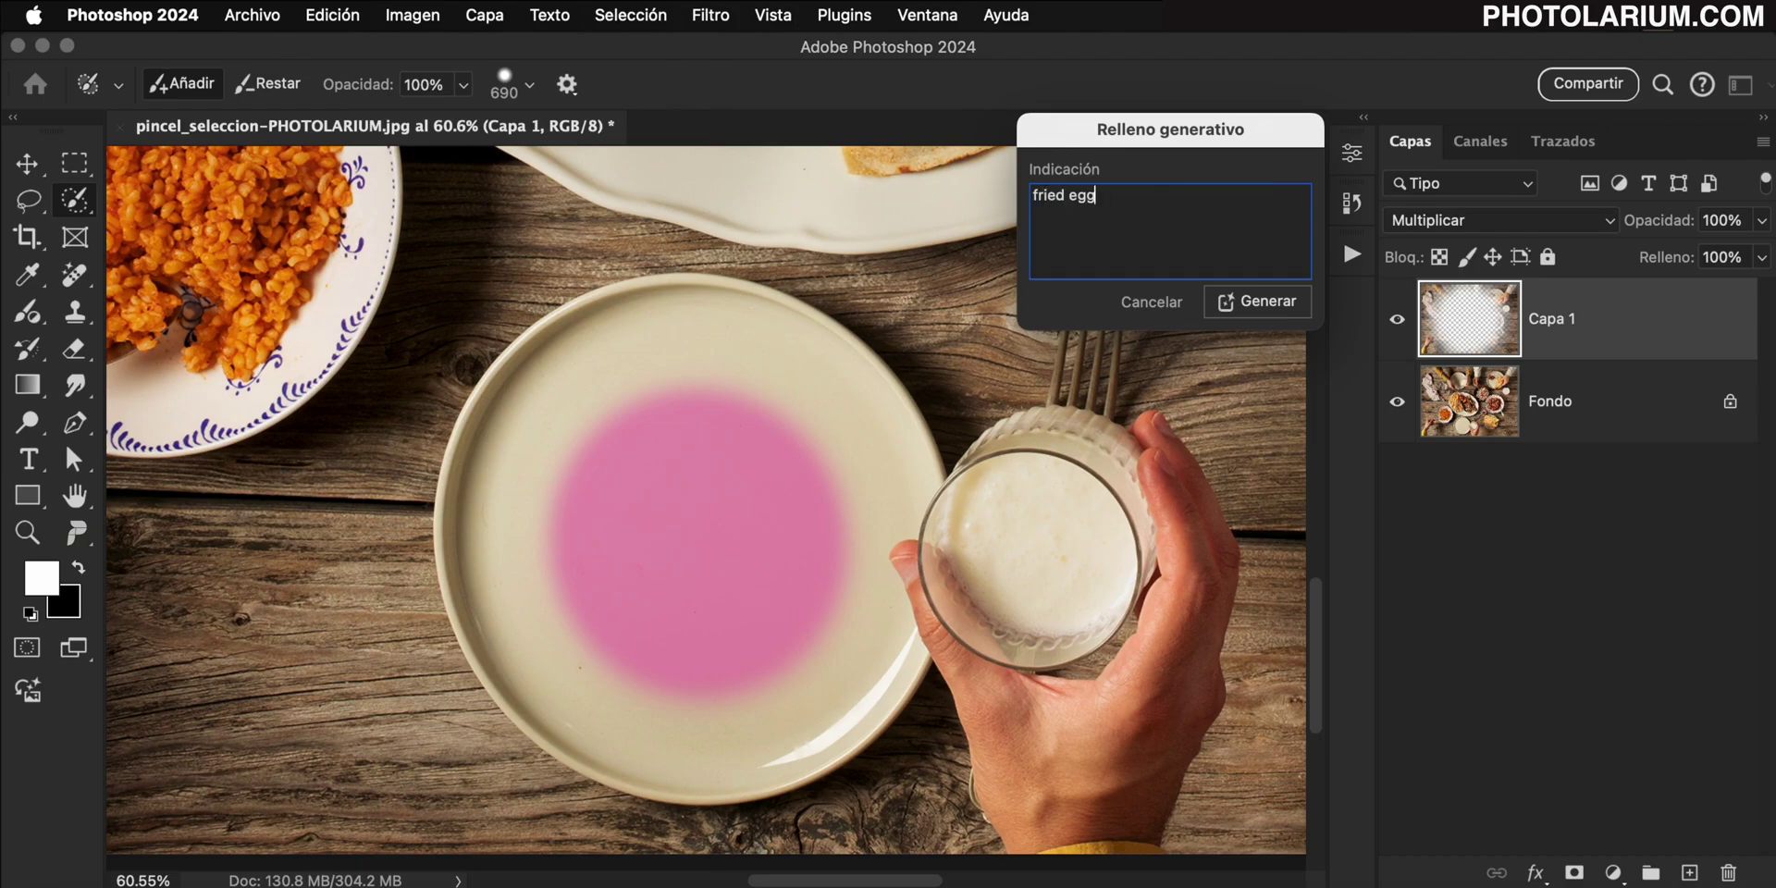
{"action": "left_click", "coordinate": [1271, 302]}
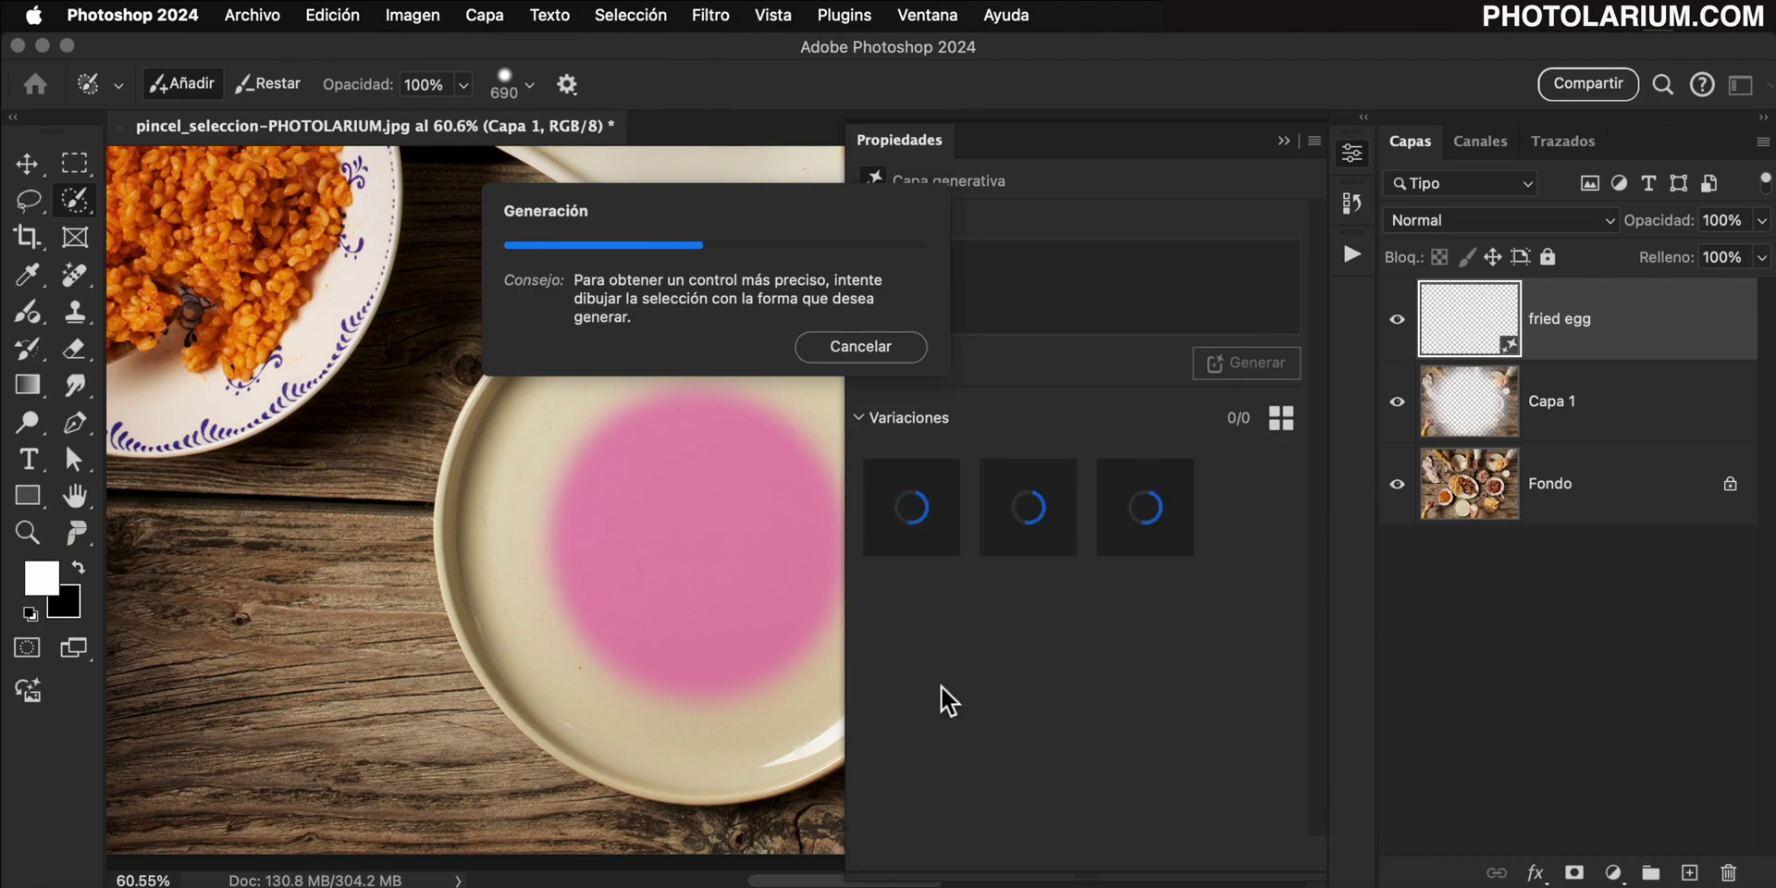
{"action": "left_click_drag", "start_coordinate": [801, 882], "coordinate": [878, 879]}
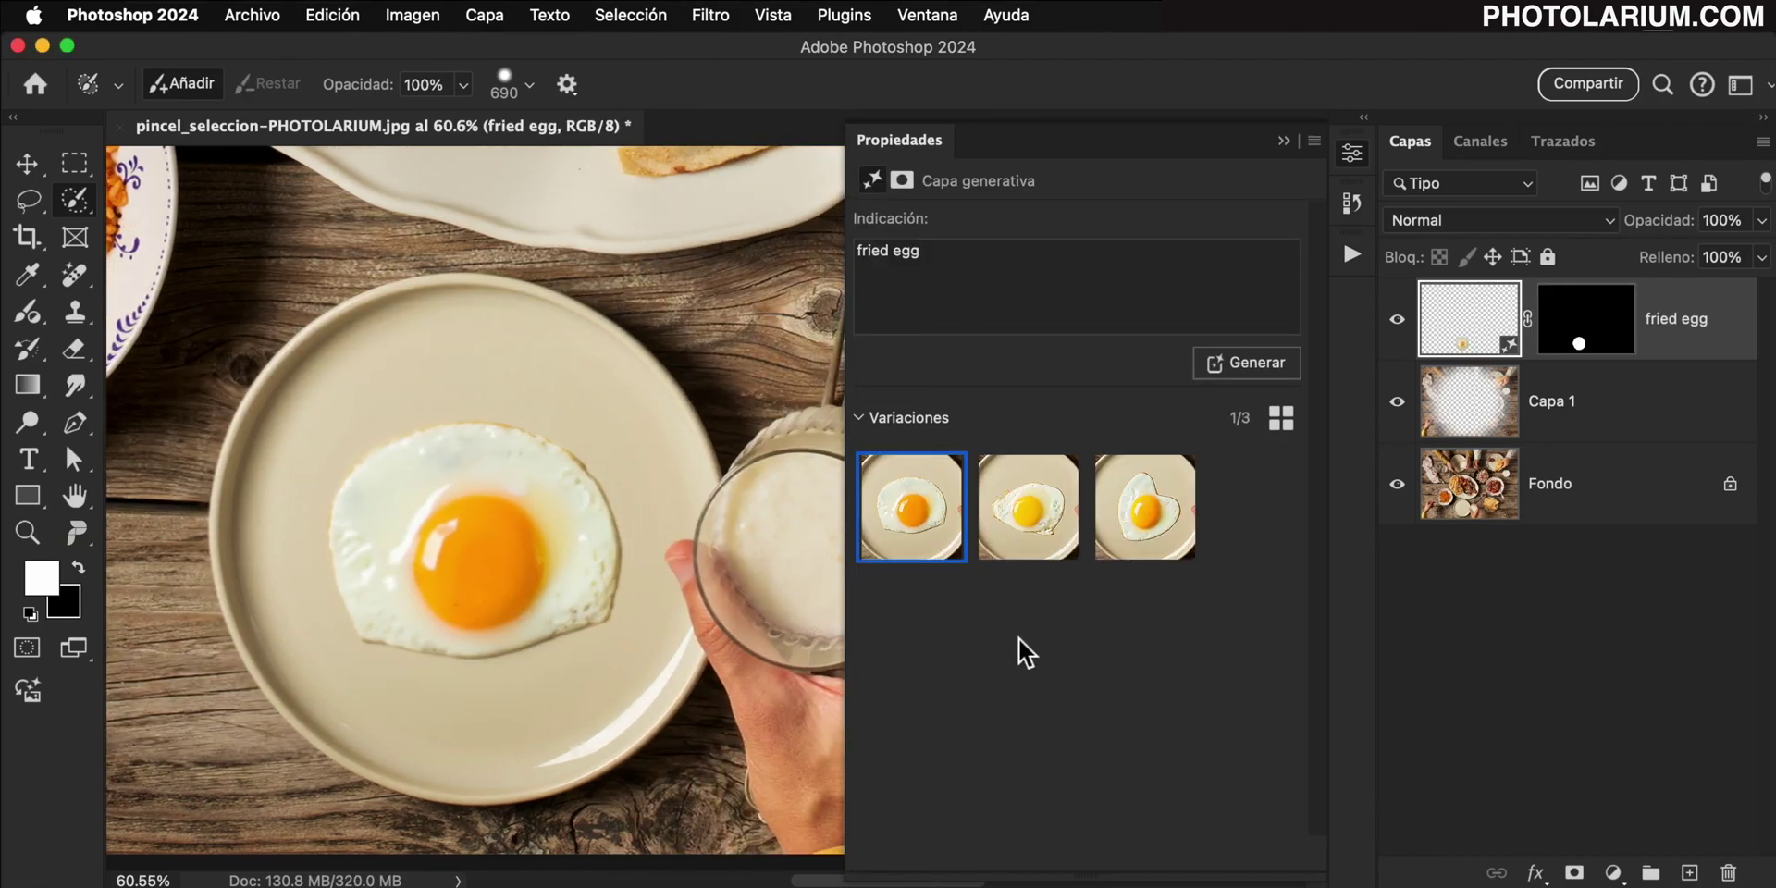
- Preview the fried-egg variations and pick the round first egg over the heart-shaped one
{"action": "left_click", "coordinate": [1032, 526]}
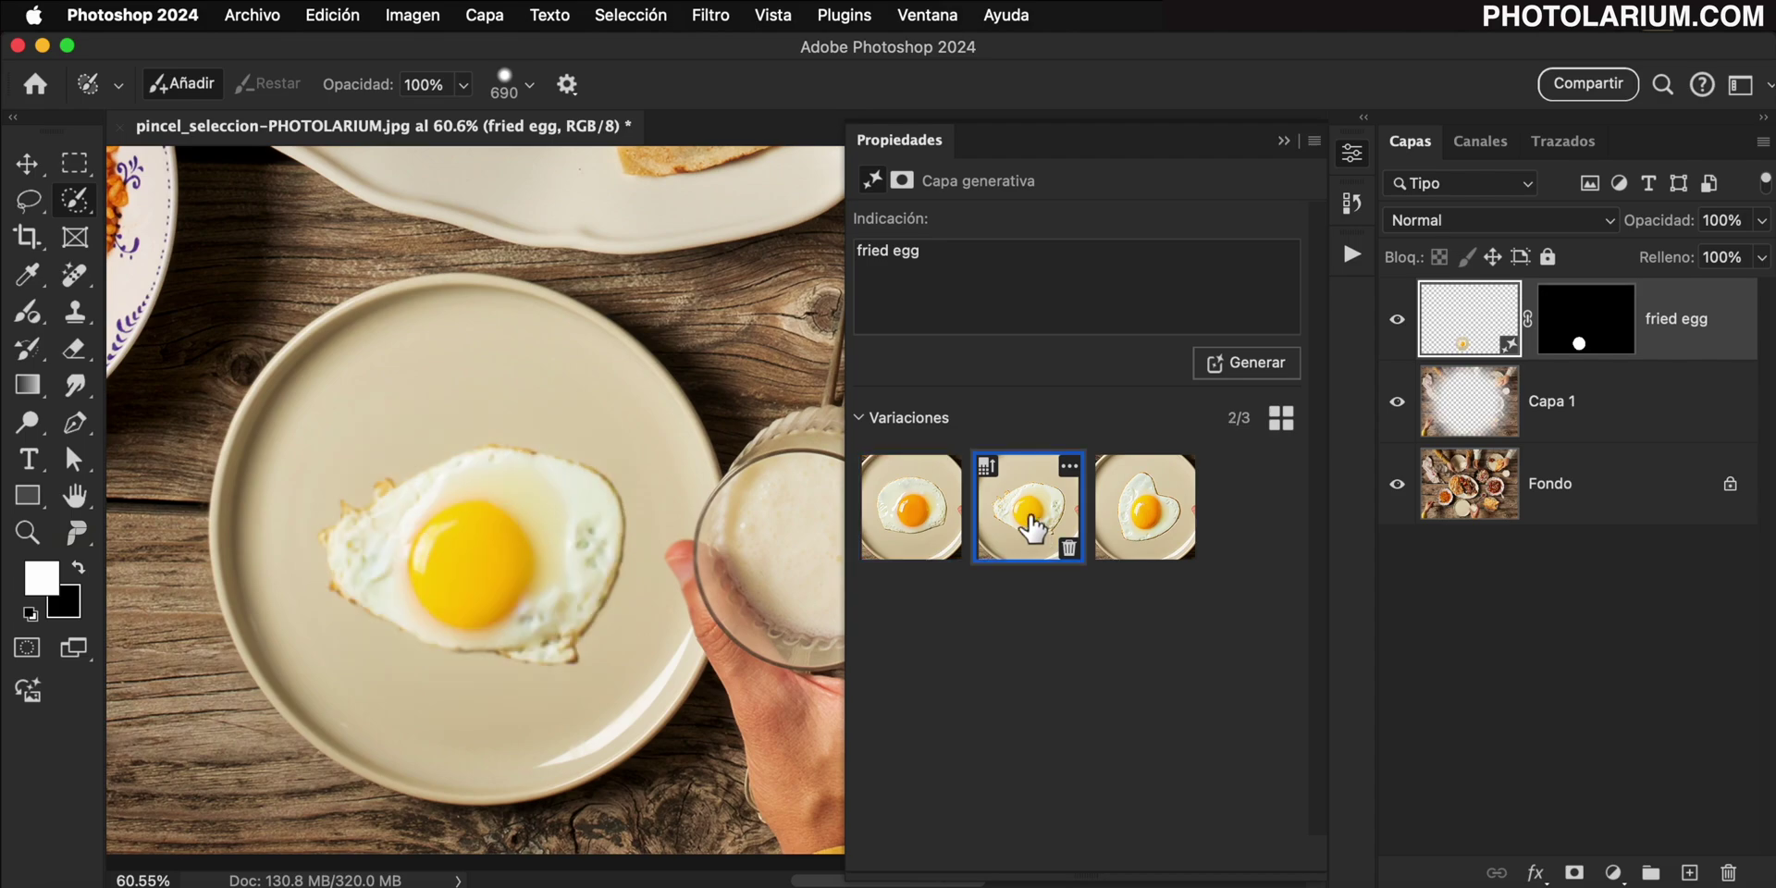
{"action": "left_click", "coordinate": [1148, 532]}
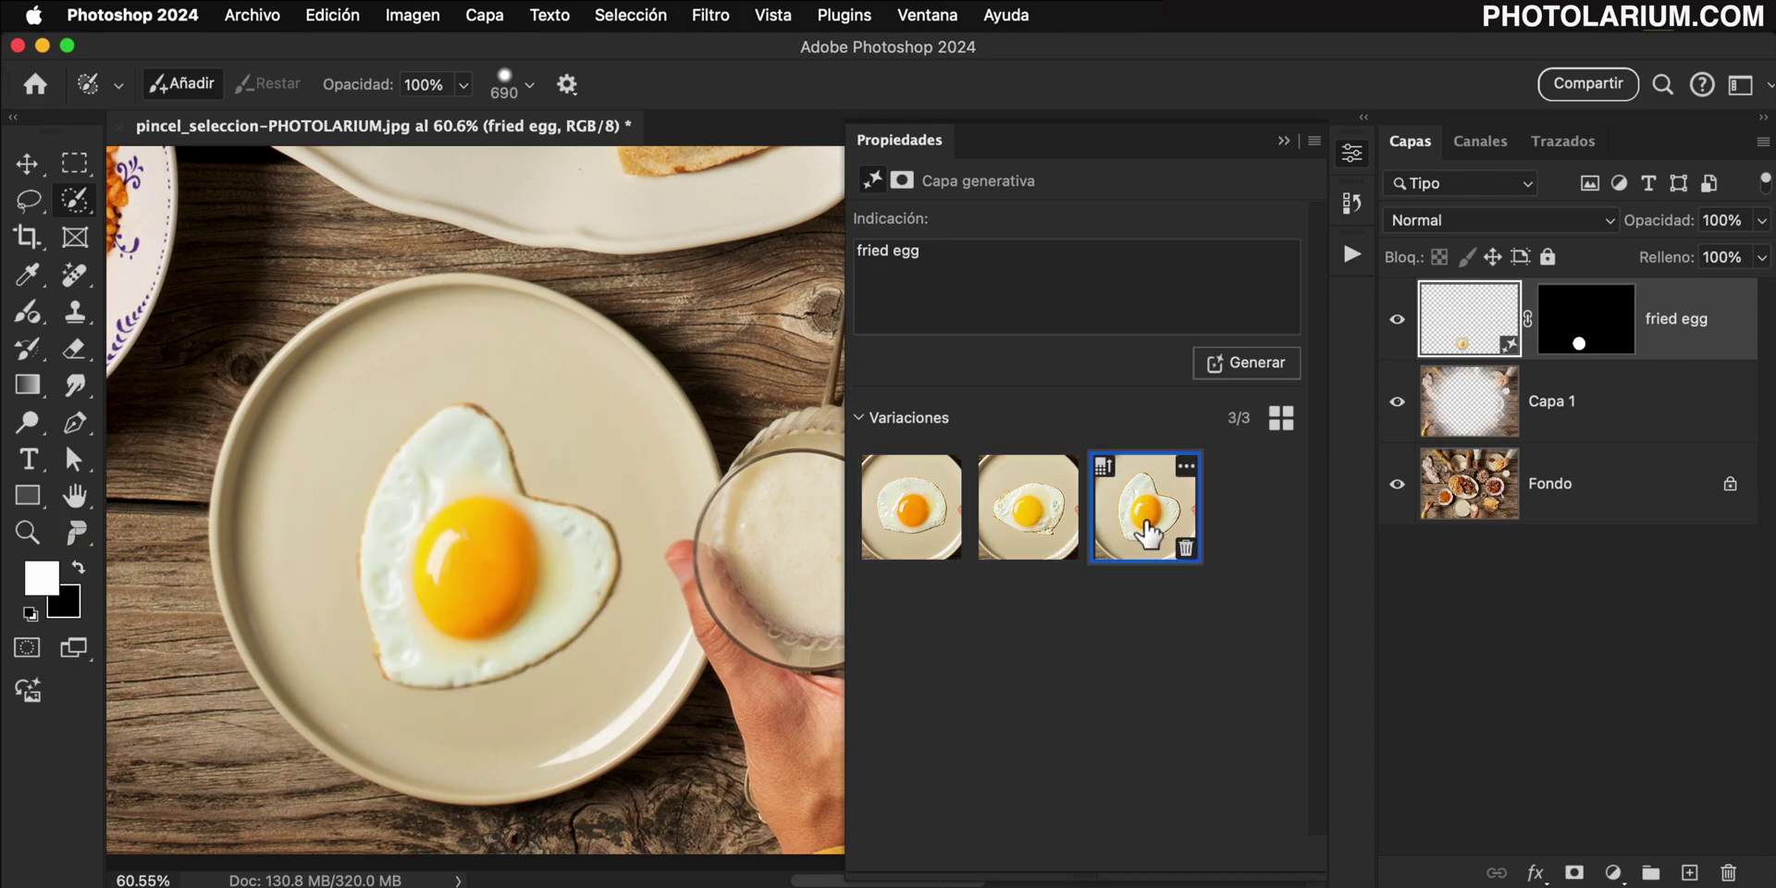
{"action": "left_click", "coordinate": [922, 539]}
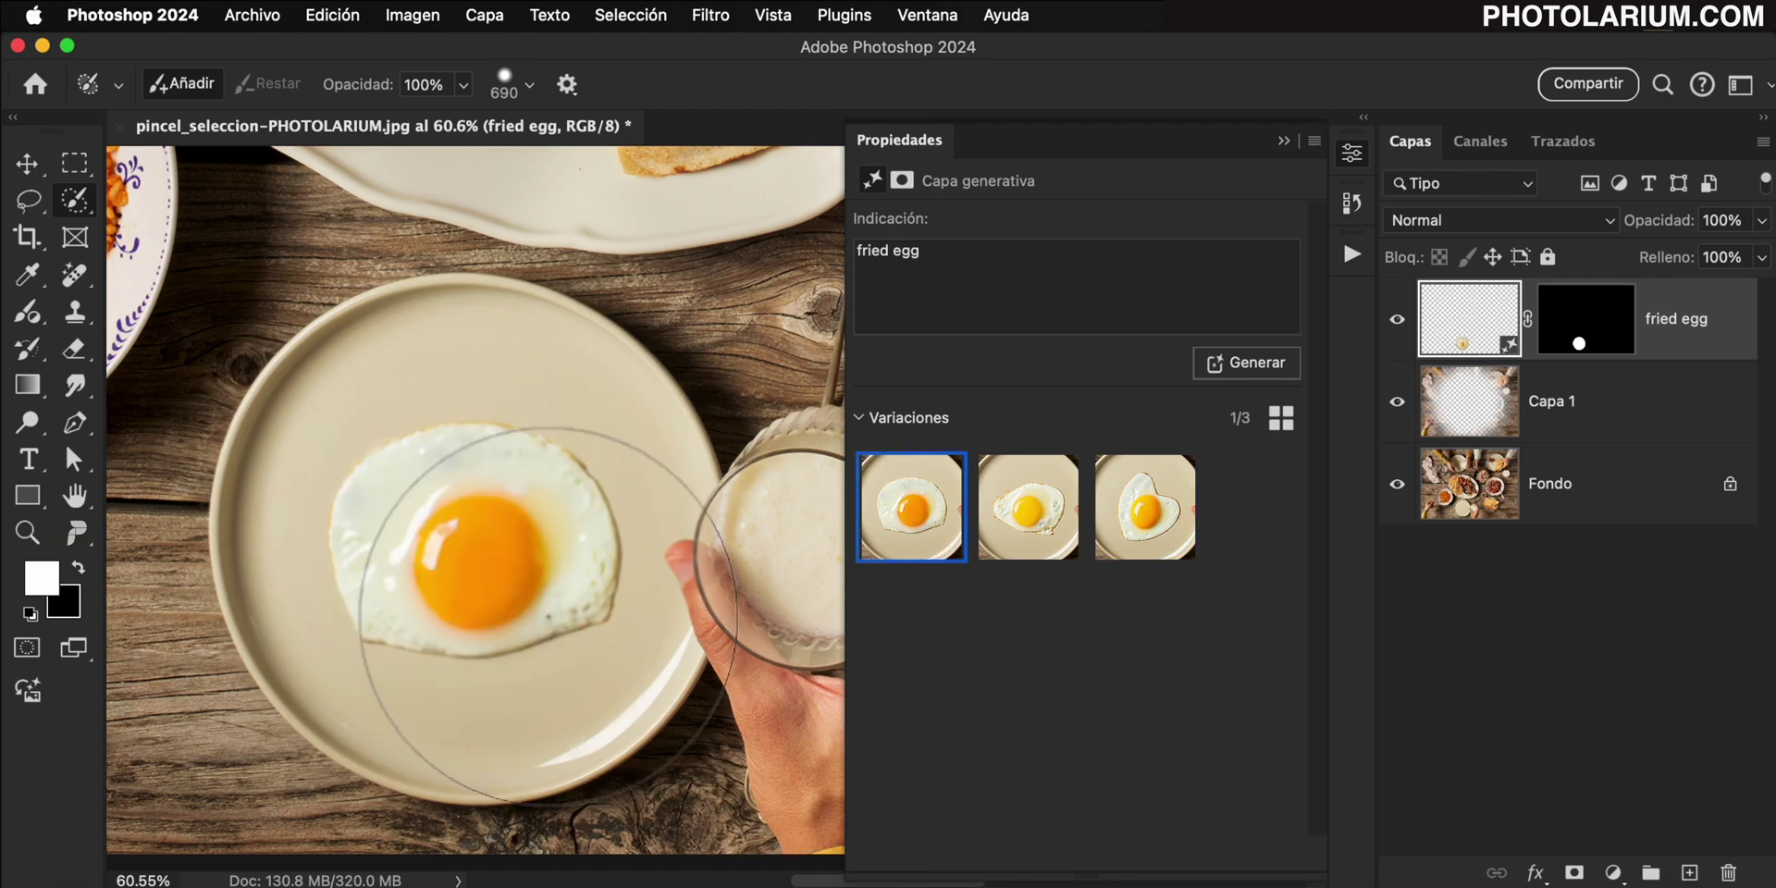
{"action": "scroll", "coordinate": [545, 583], "scroll_direction": "up", "scroll_amount": 3}
{"action": "scroll", "coordinate": [552, 588], "scroll_direction": "up", "scroll_amount": 1}
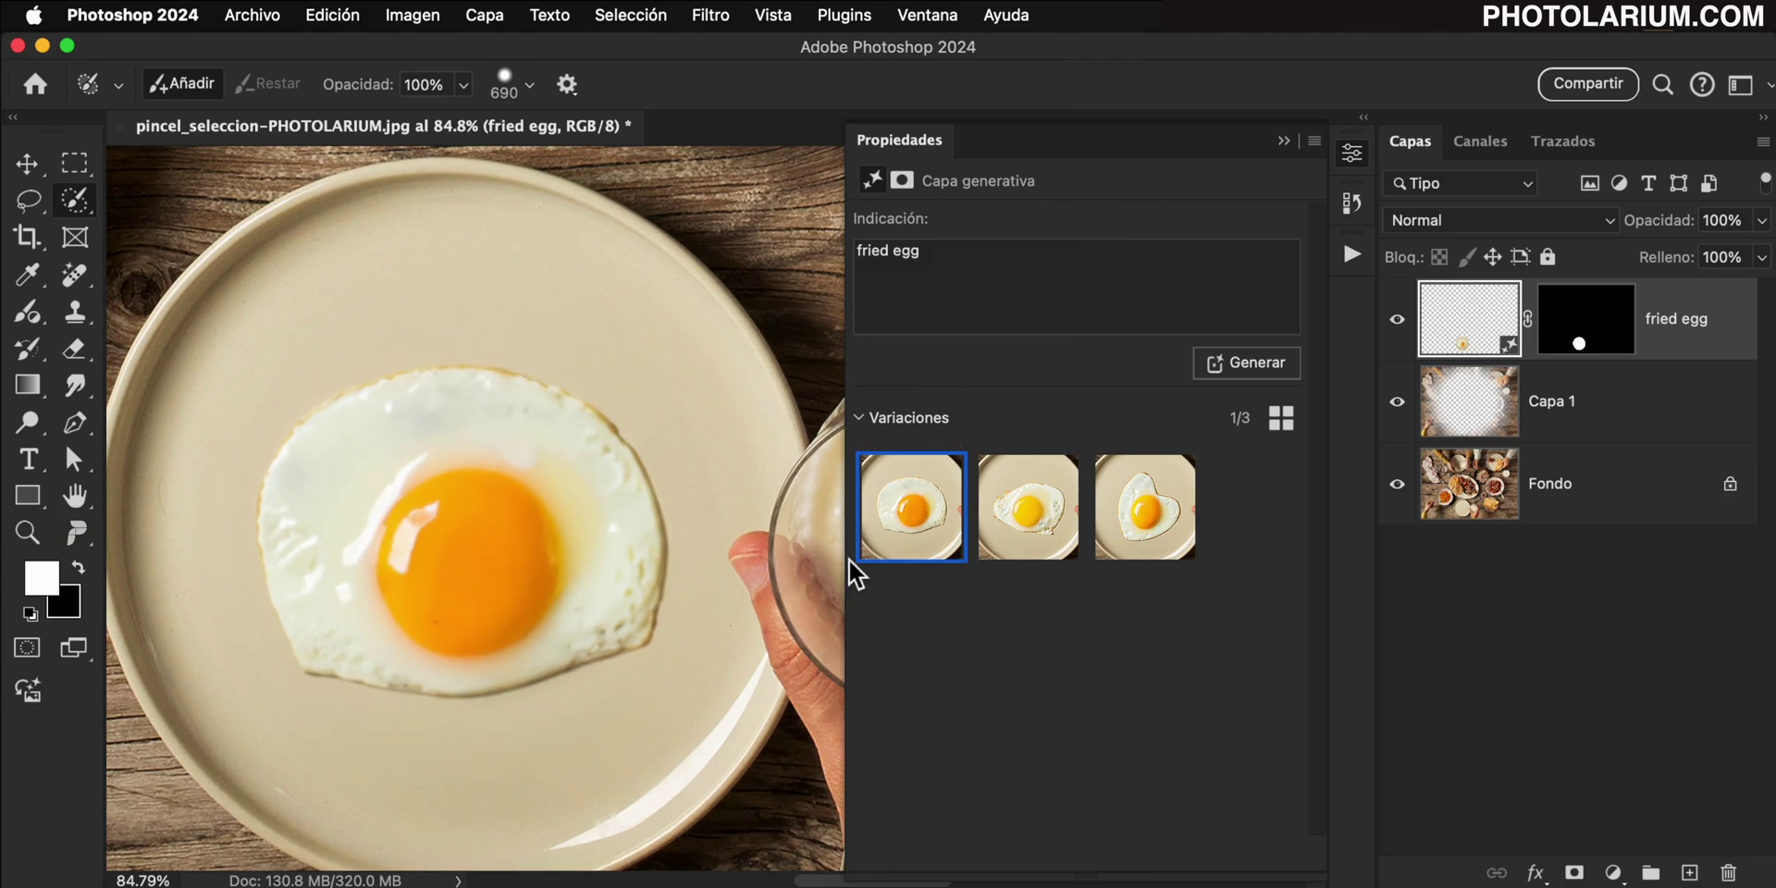
{"action": "mouse_move", "coordinate": [913, 507]}
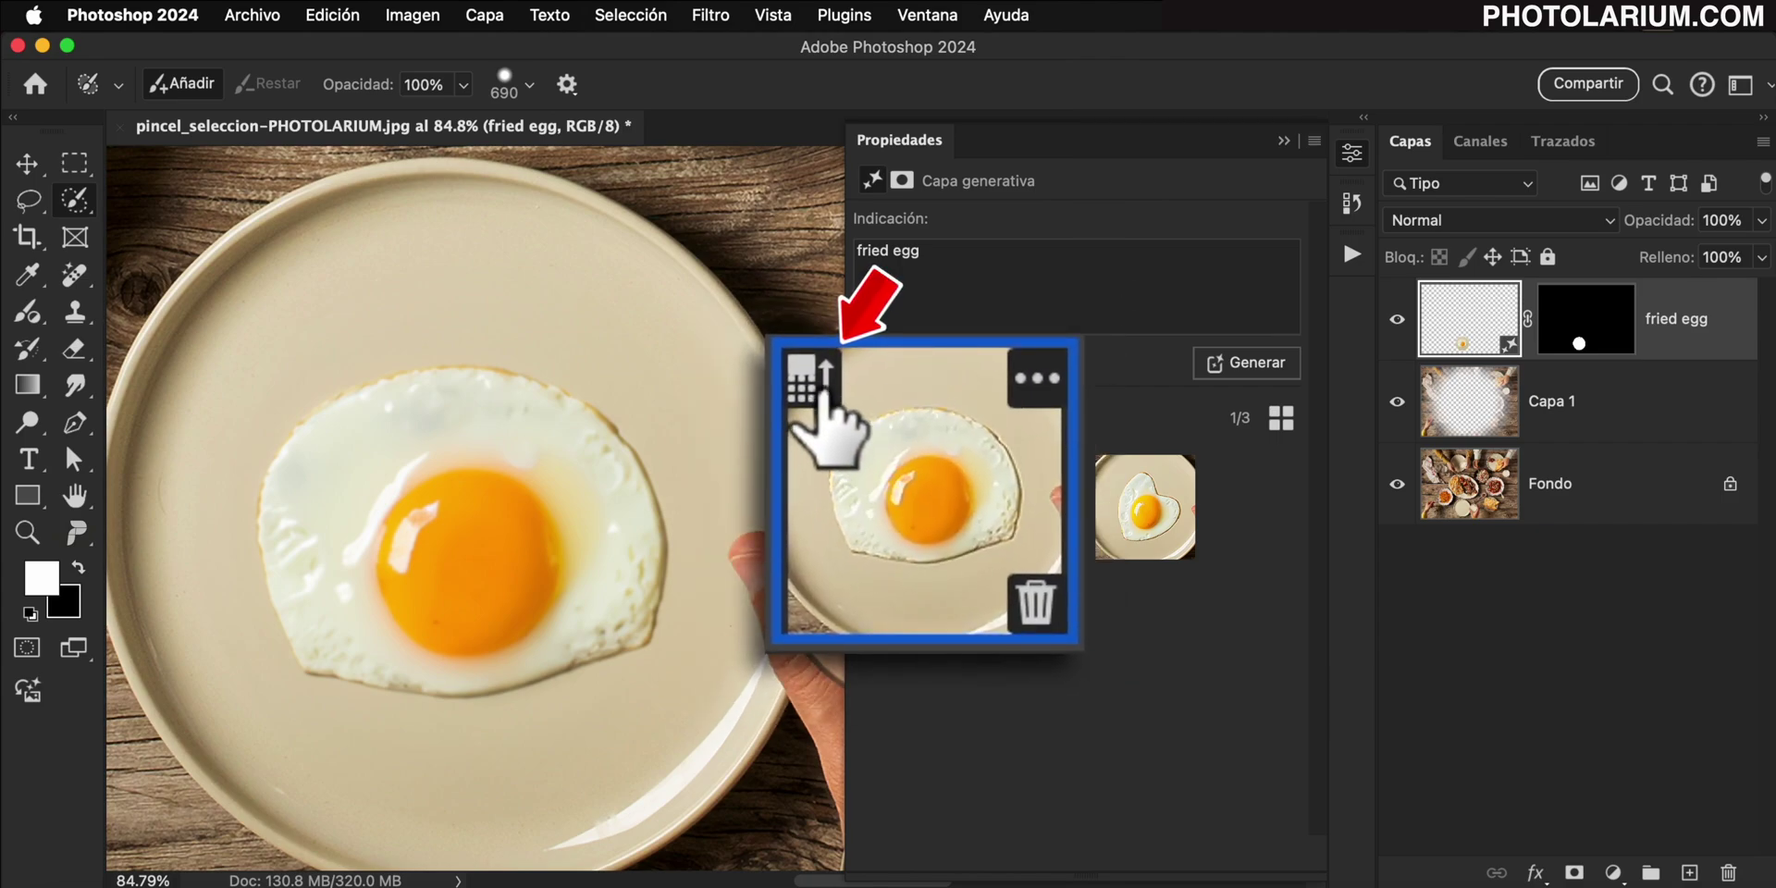
- Enhance the round egg's detail, compare it with the second variation, and keep the first
{"action": "left_click", "coordinate": [816, 381]}
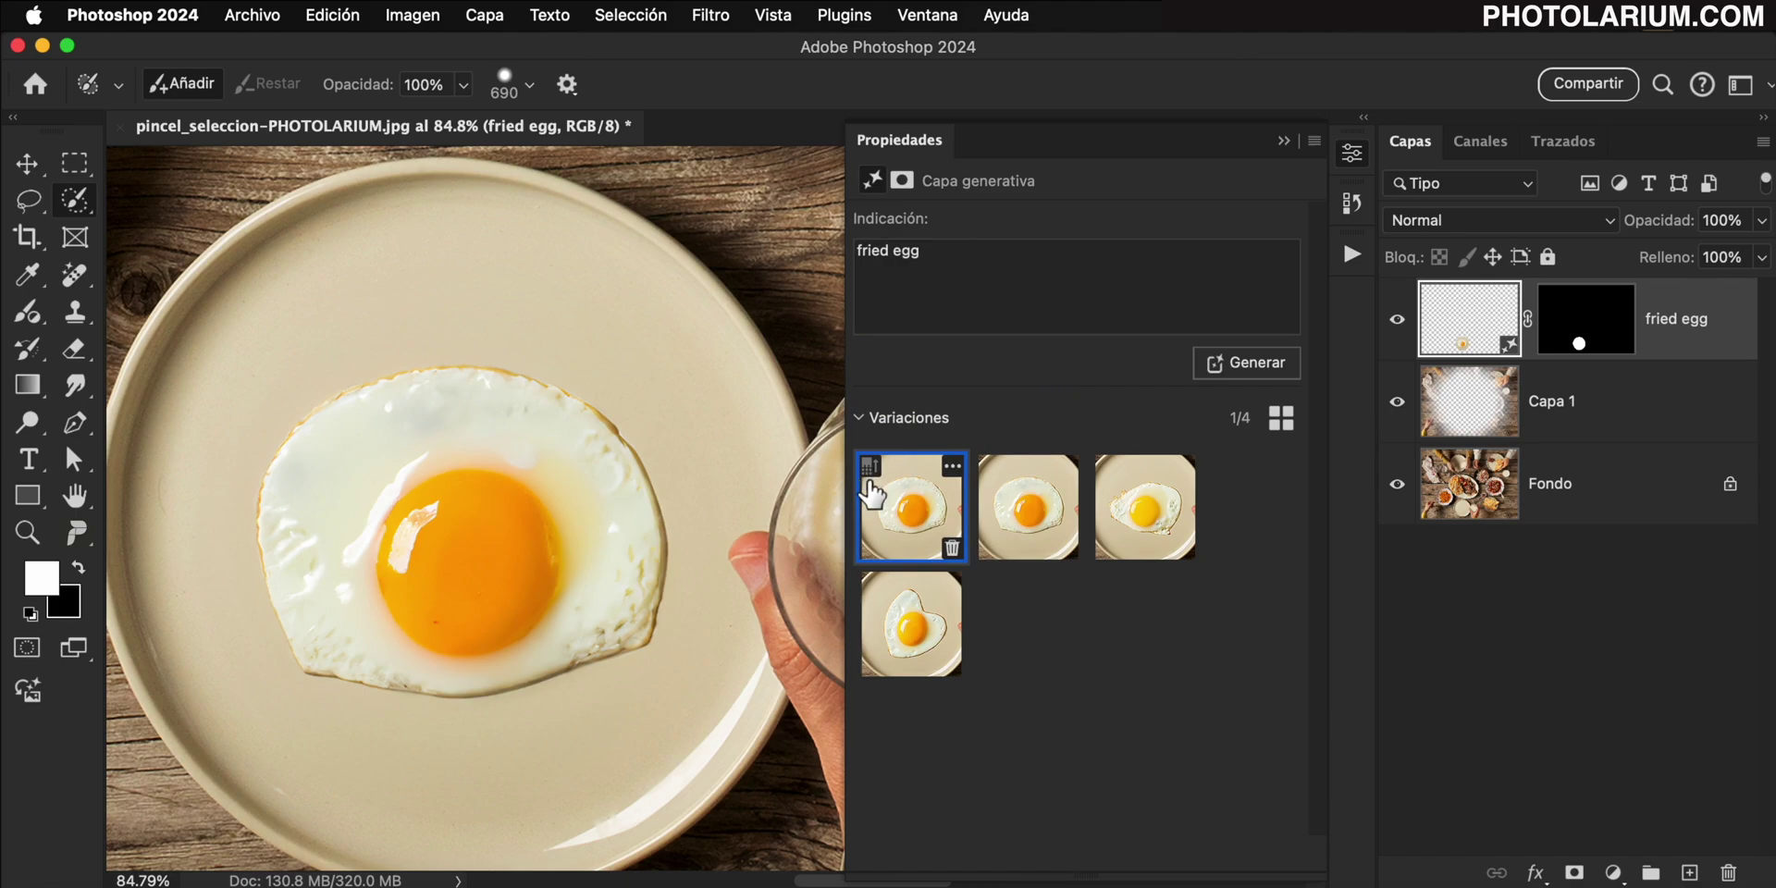
{"action": "mouse_move", "coordinate": [1029, 507]}
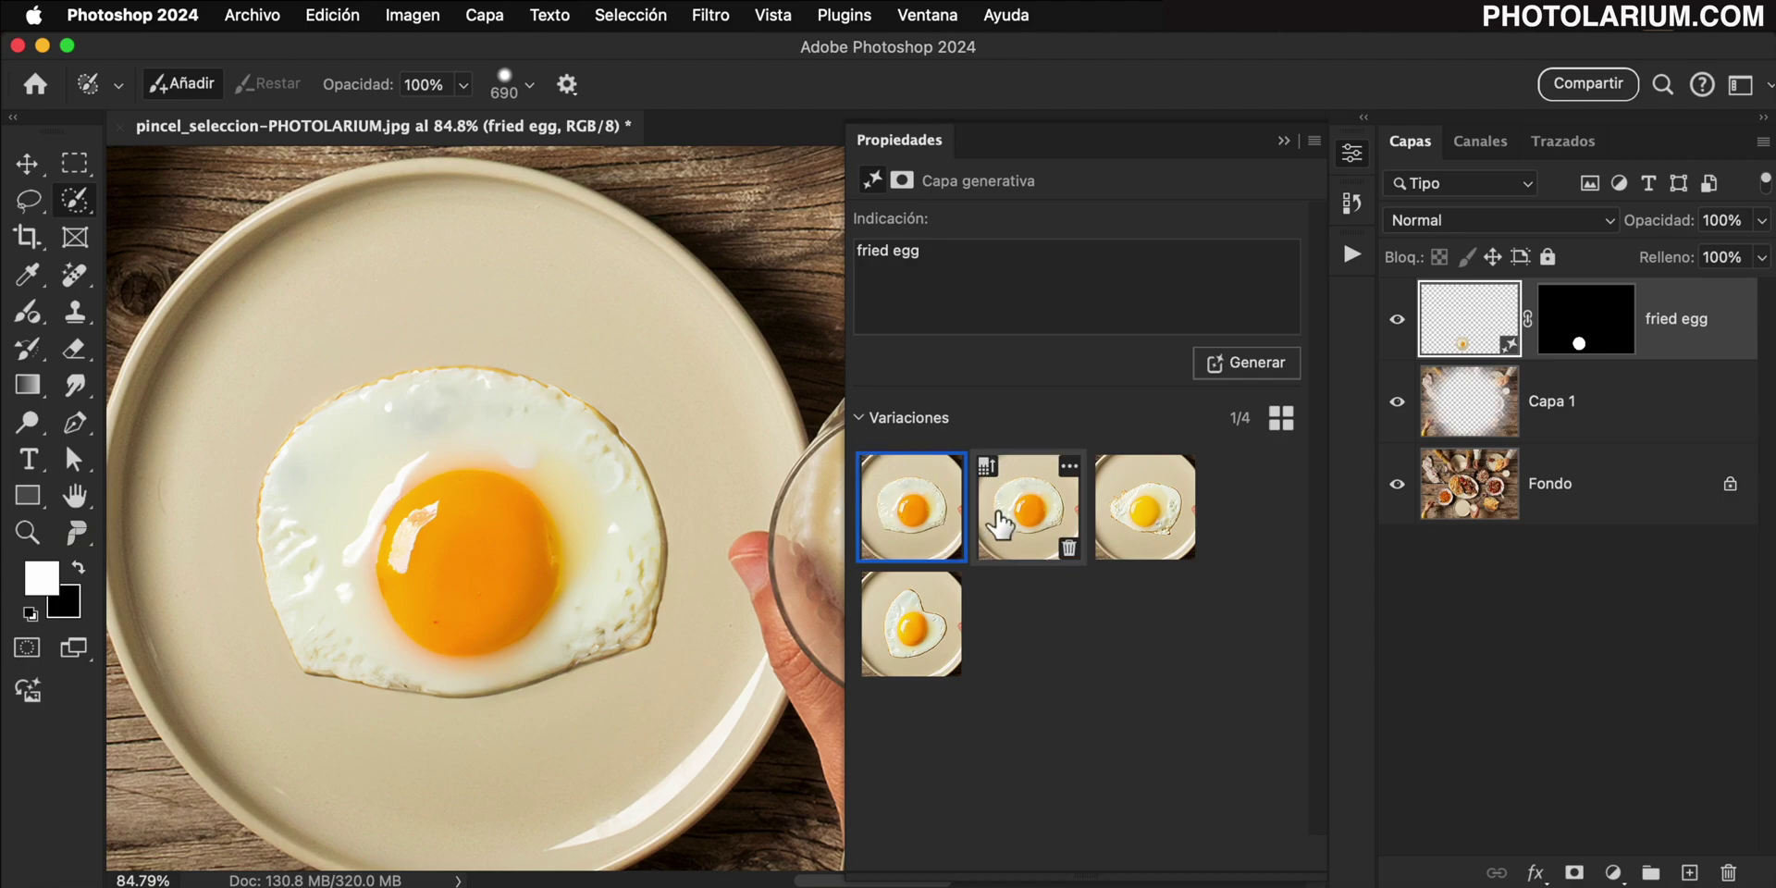
{"action": "left_click", "coordinate": [1027, 523]}
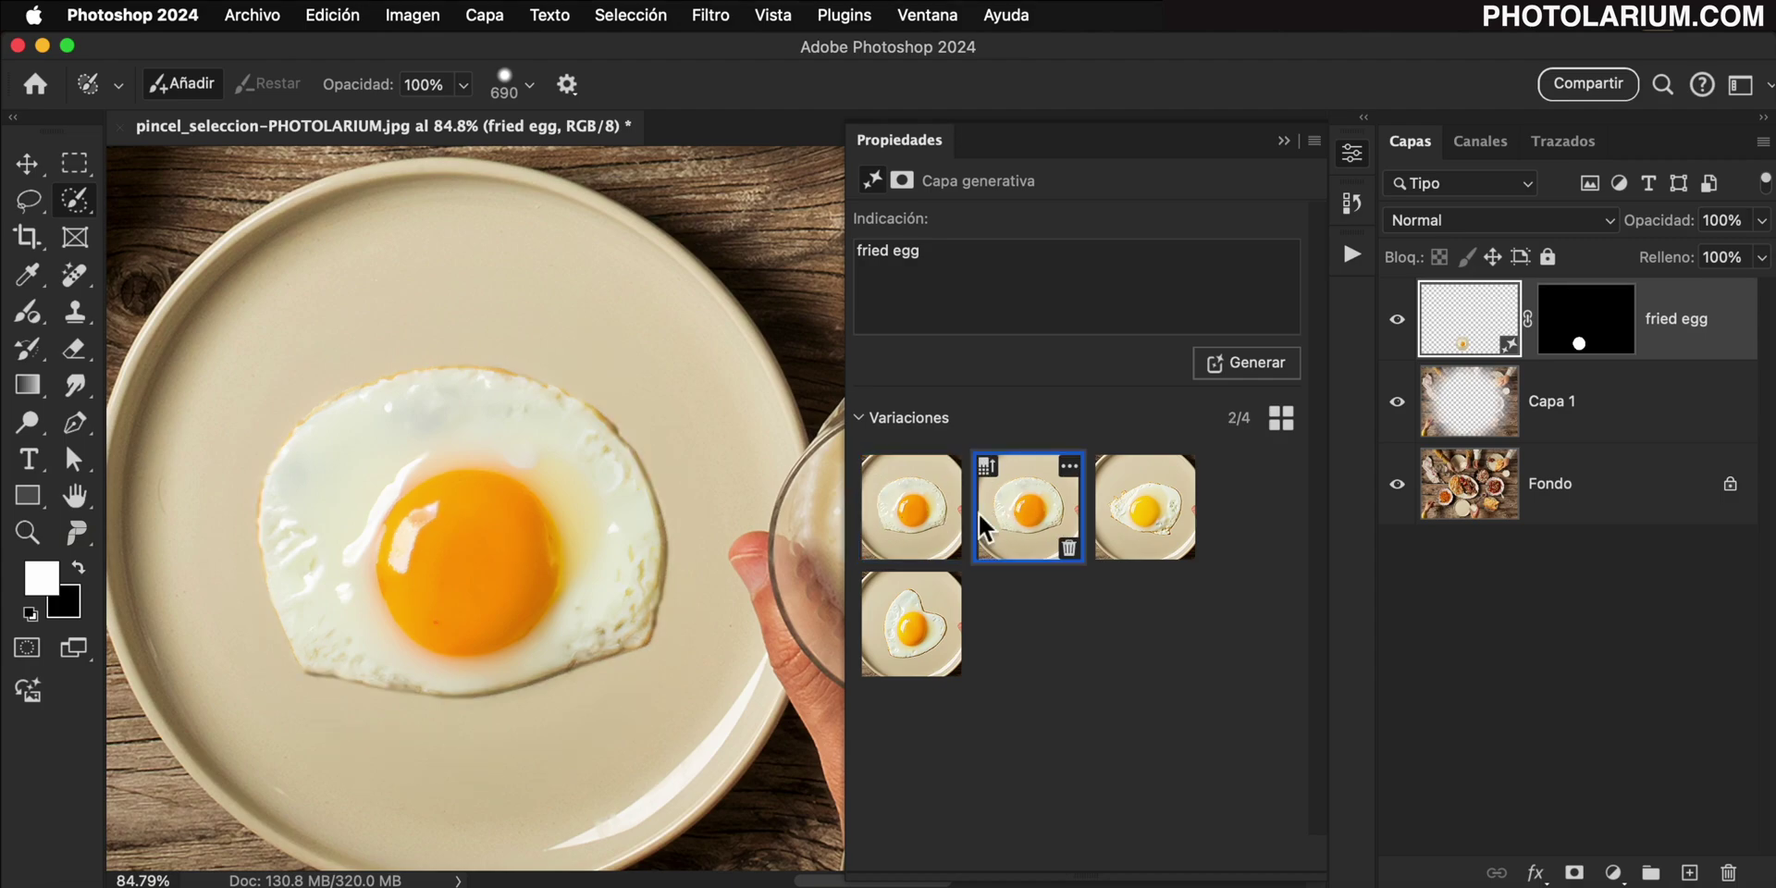
{"action": "left_click", "coordinate": [925, 524]}
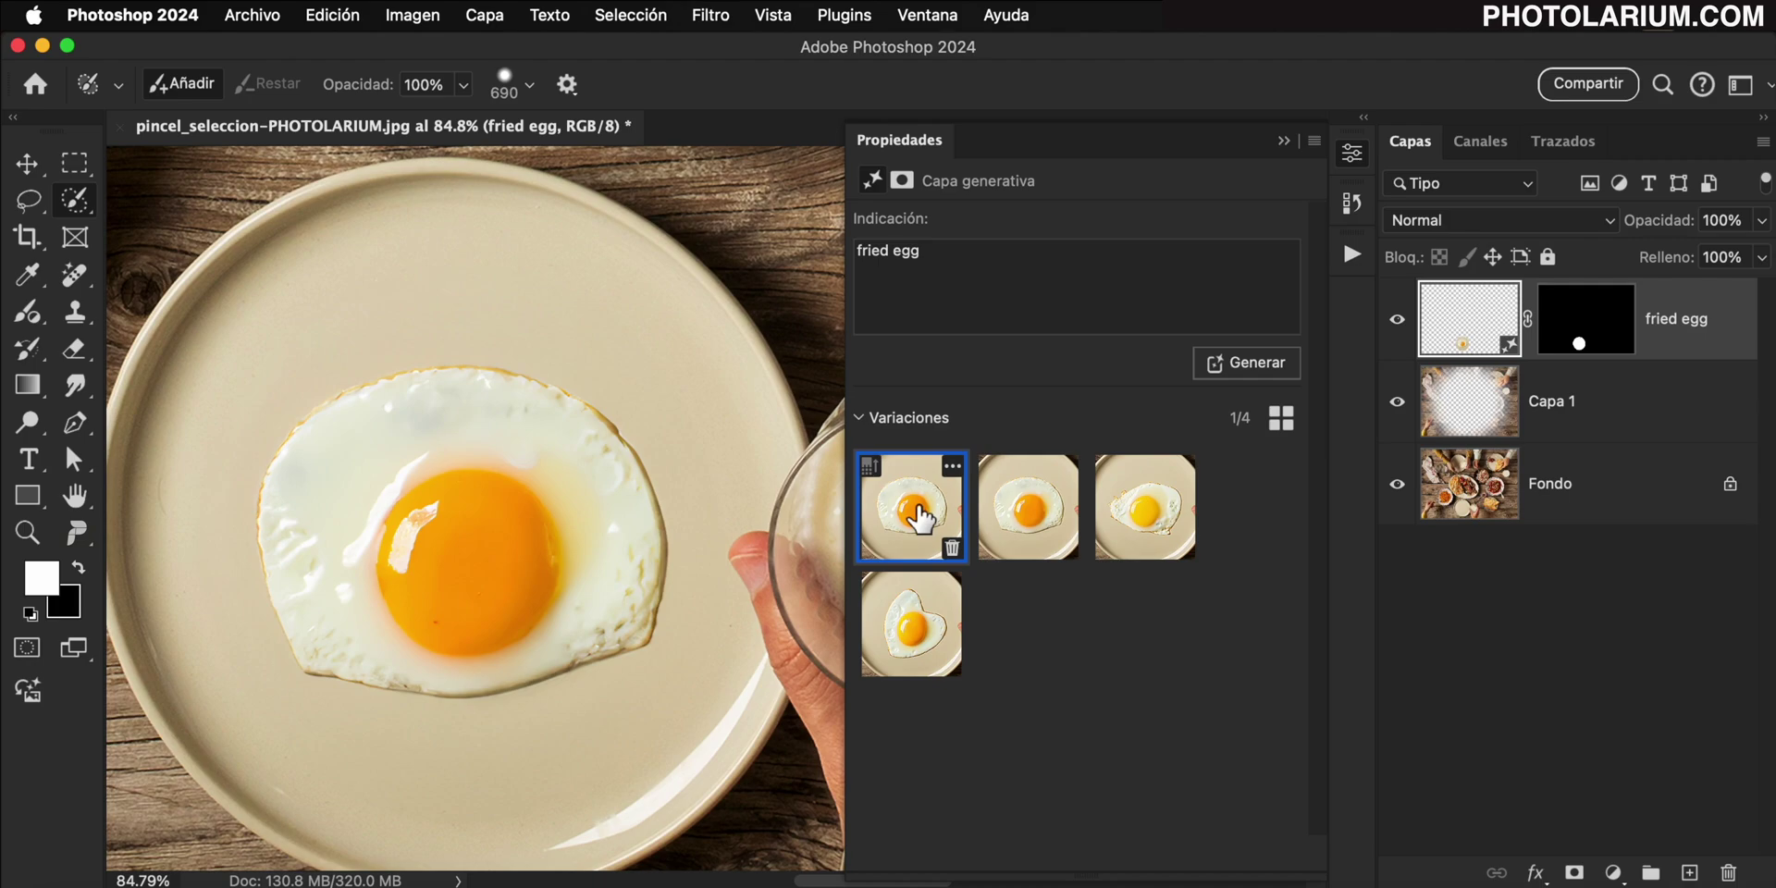
{"action": "left_click", "coordinate": [1284, 142]}
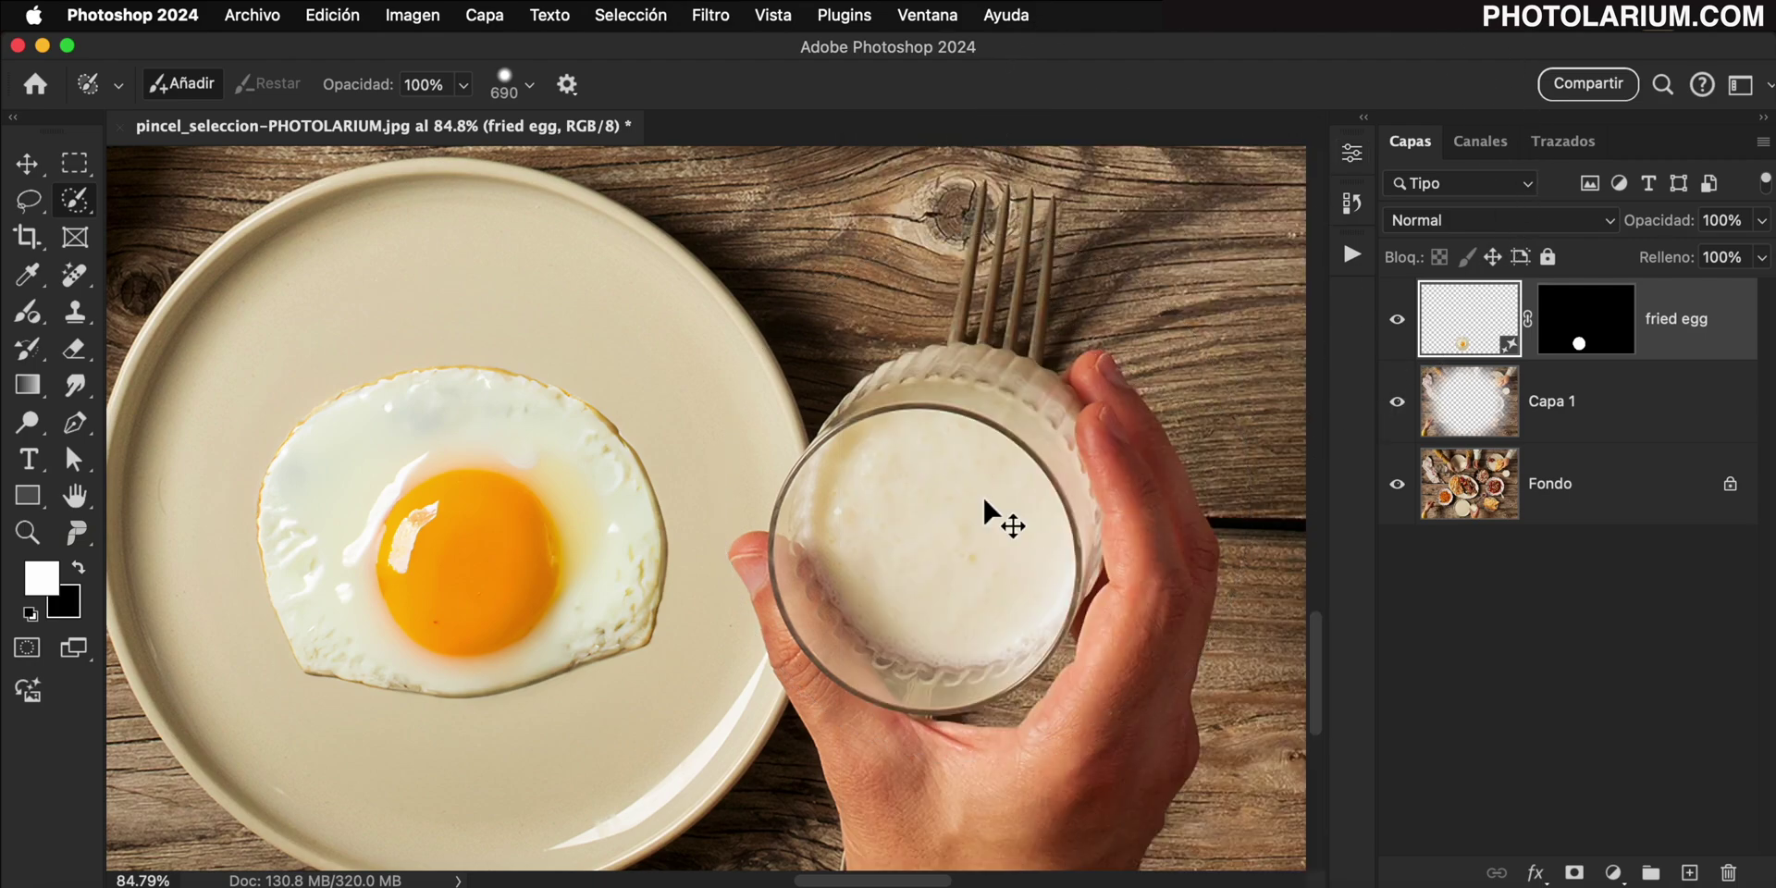
- Fit the car photo on screen and set the Adjustment Brush to Filtro de fotografía
{"action": "key", "text": "super+0"}
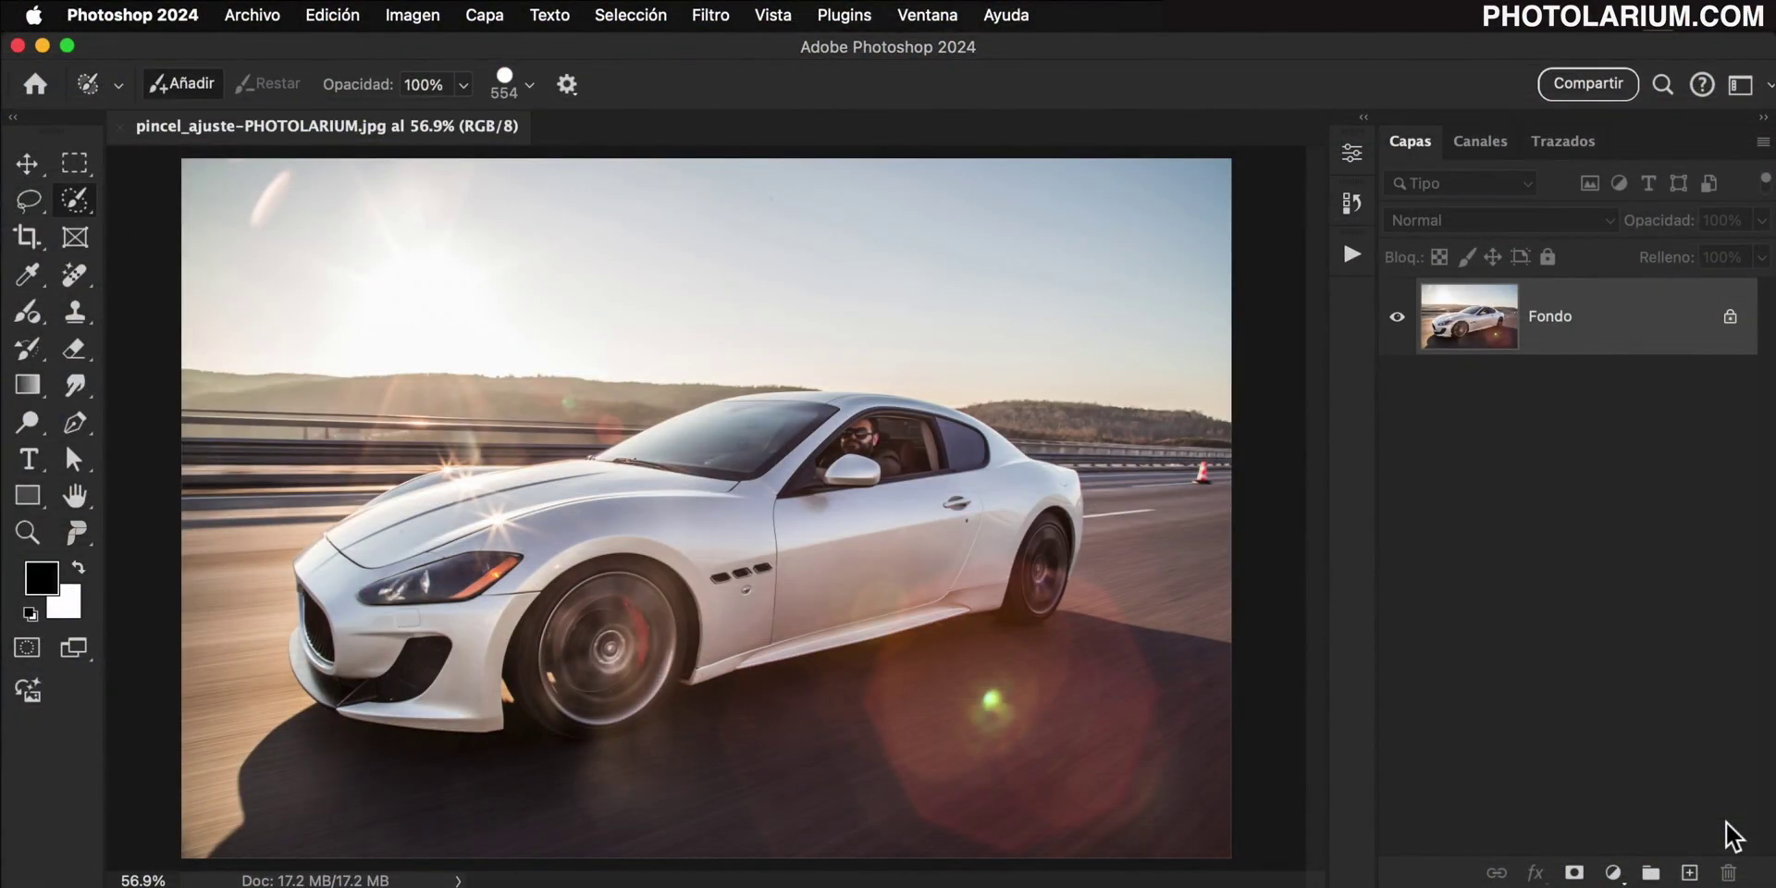
{"action": "left_click", "coordinate": [35, 321]}
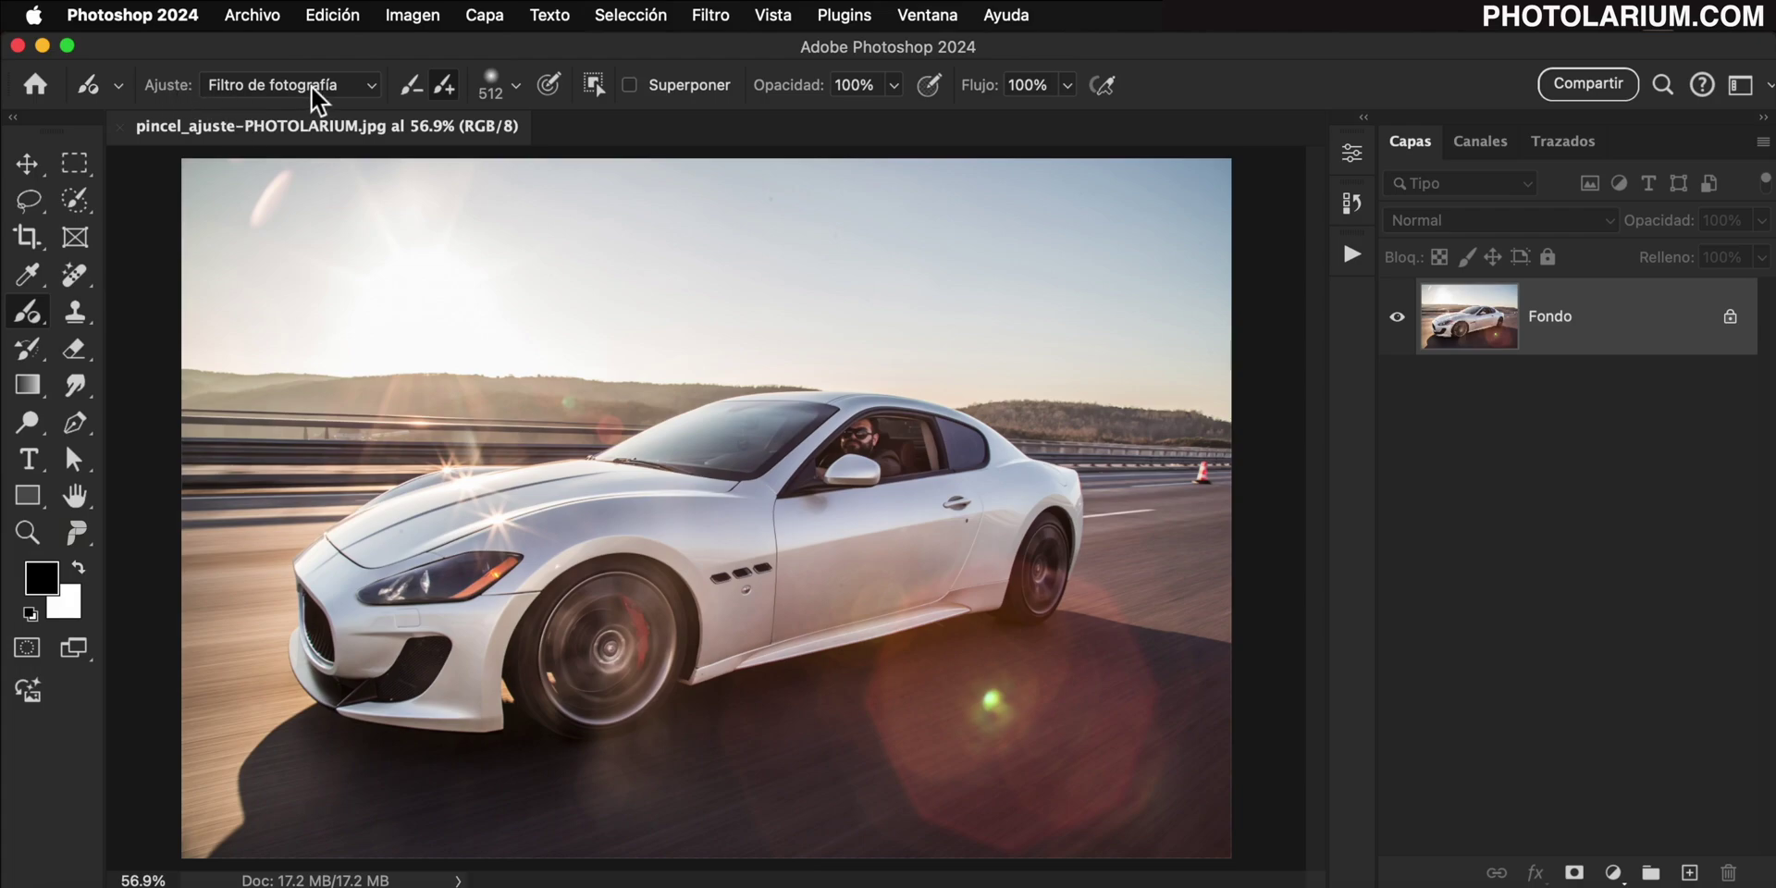
{"action": "left_click", "coordinate": [371, 85]}
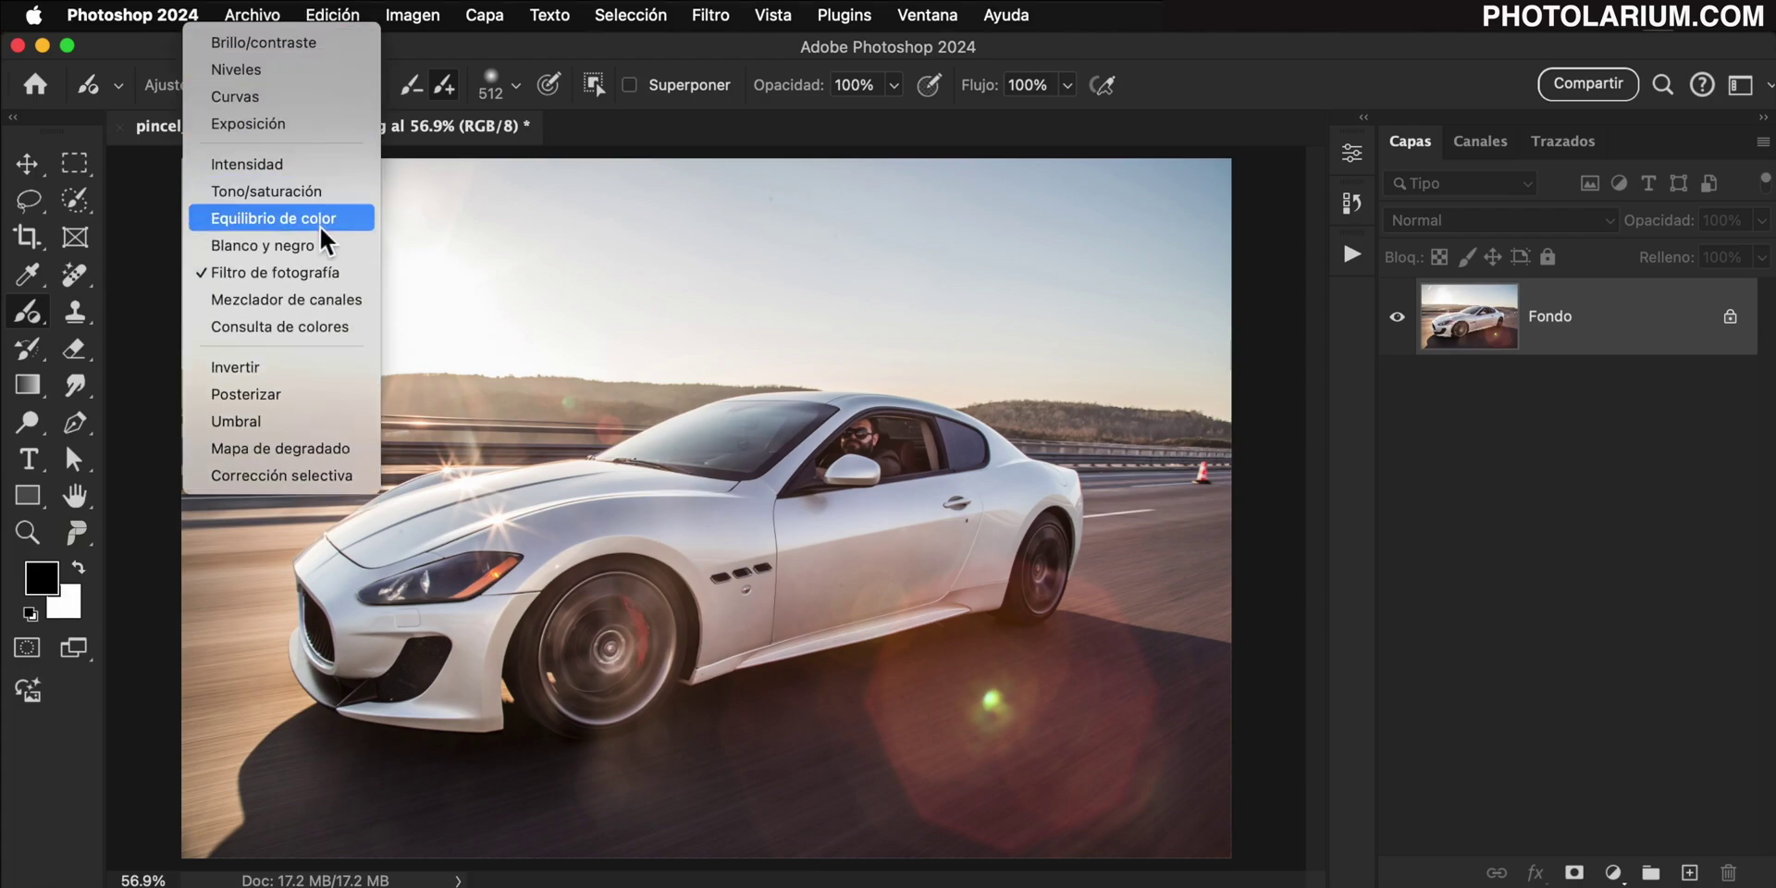
{"action": "left_click", "coordinate": [324, 272]}
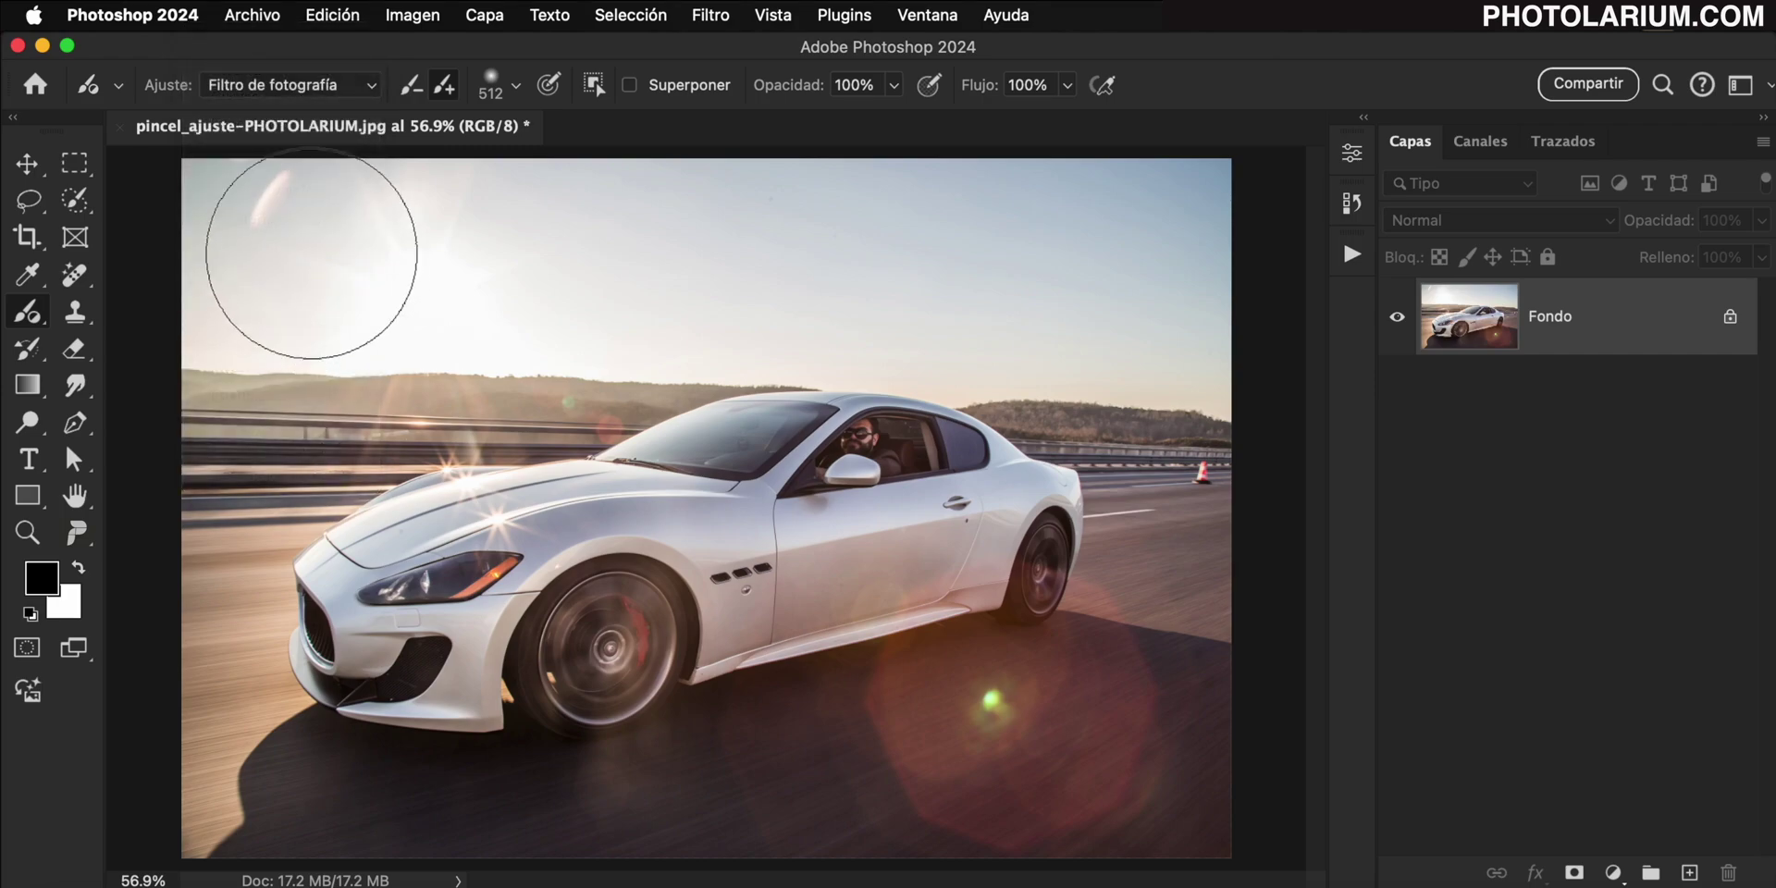
- Paint an initial Photo Filter stroke near the sun, creating the Filtro de fotografía 1 layer
{"action": "left_click_drag", "start_coordinate": [238, 198], "coordinate": [300, 211]}
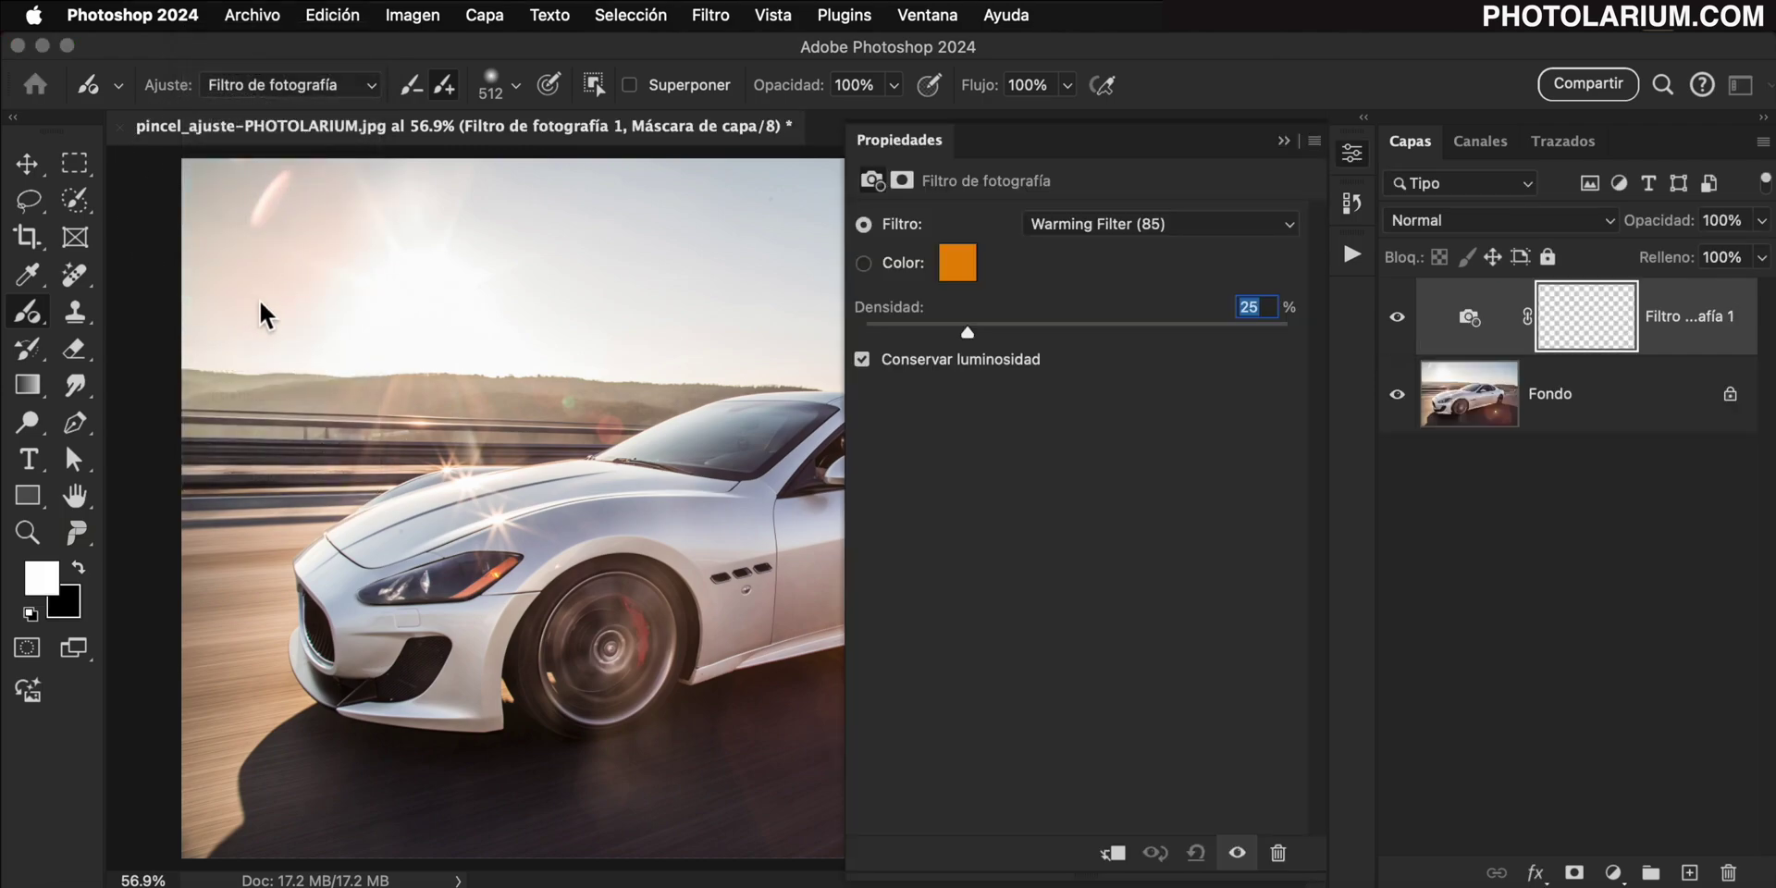
{"action": "left_click", "coordinate": [292, 310]}
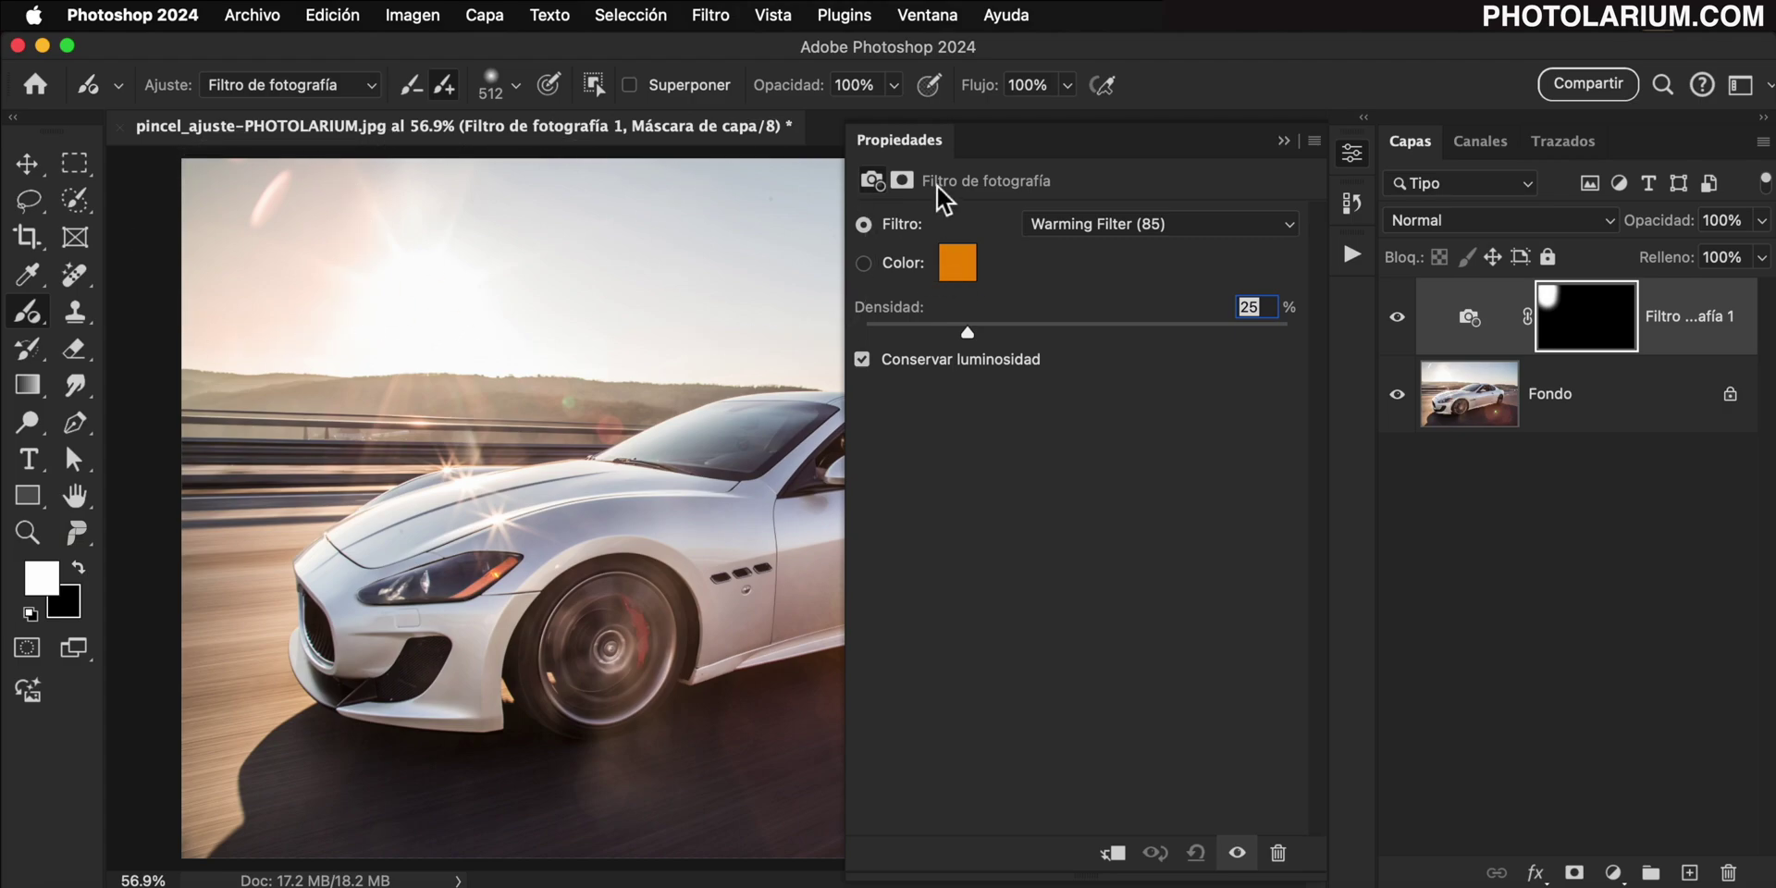
{"action": "mouse_move", "coordinate": [924, 141]}
{"action": "left_mouse_down"}
{"action": "mouse_move", "coordinate": [1465, 180]}
{"action": "mouse_move", "coordinate": [1374, 115]}
{"action": "left_mouse_up"}
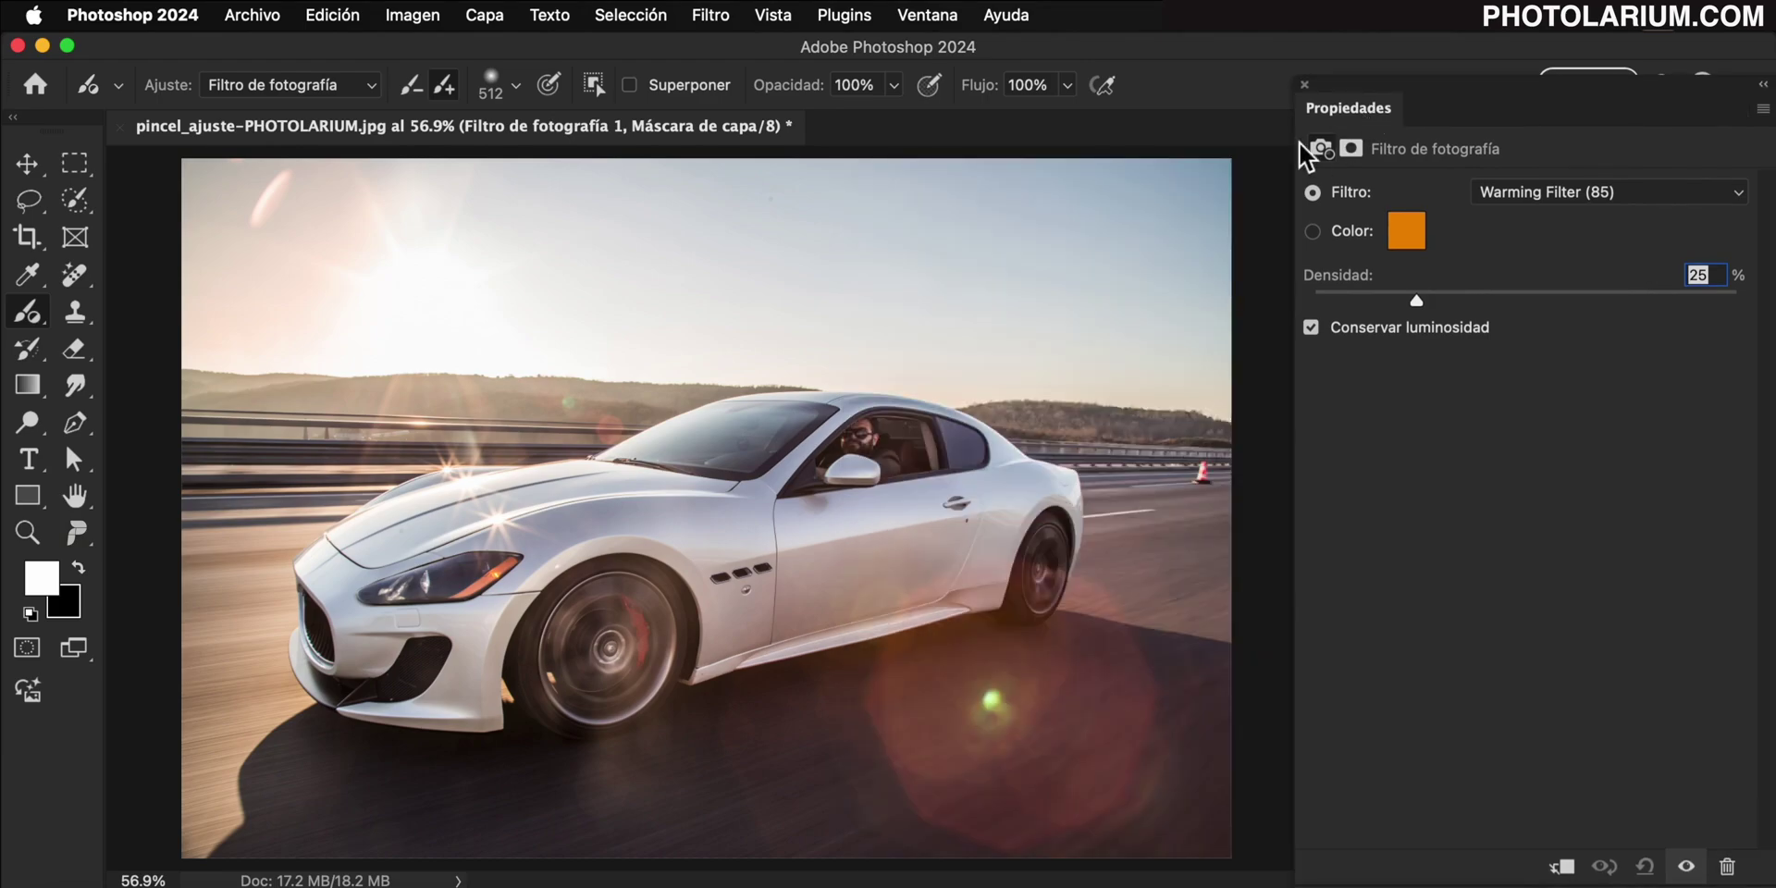
- Paint the filter mask across the whole upper sky with the Superponer overlay shown
{"action": "left_click", "coordinate": [630, 85]}
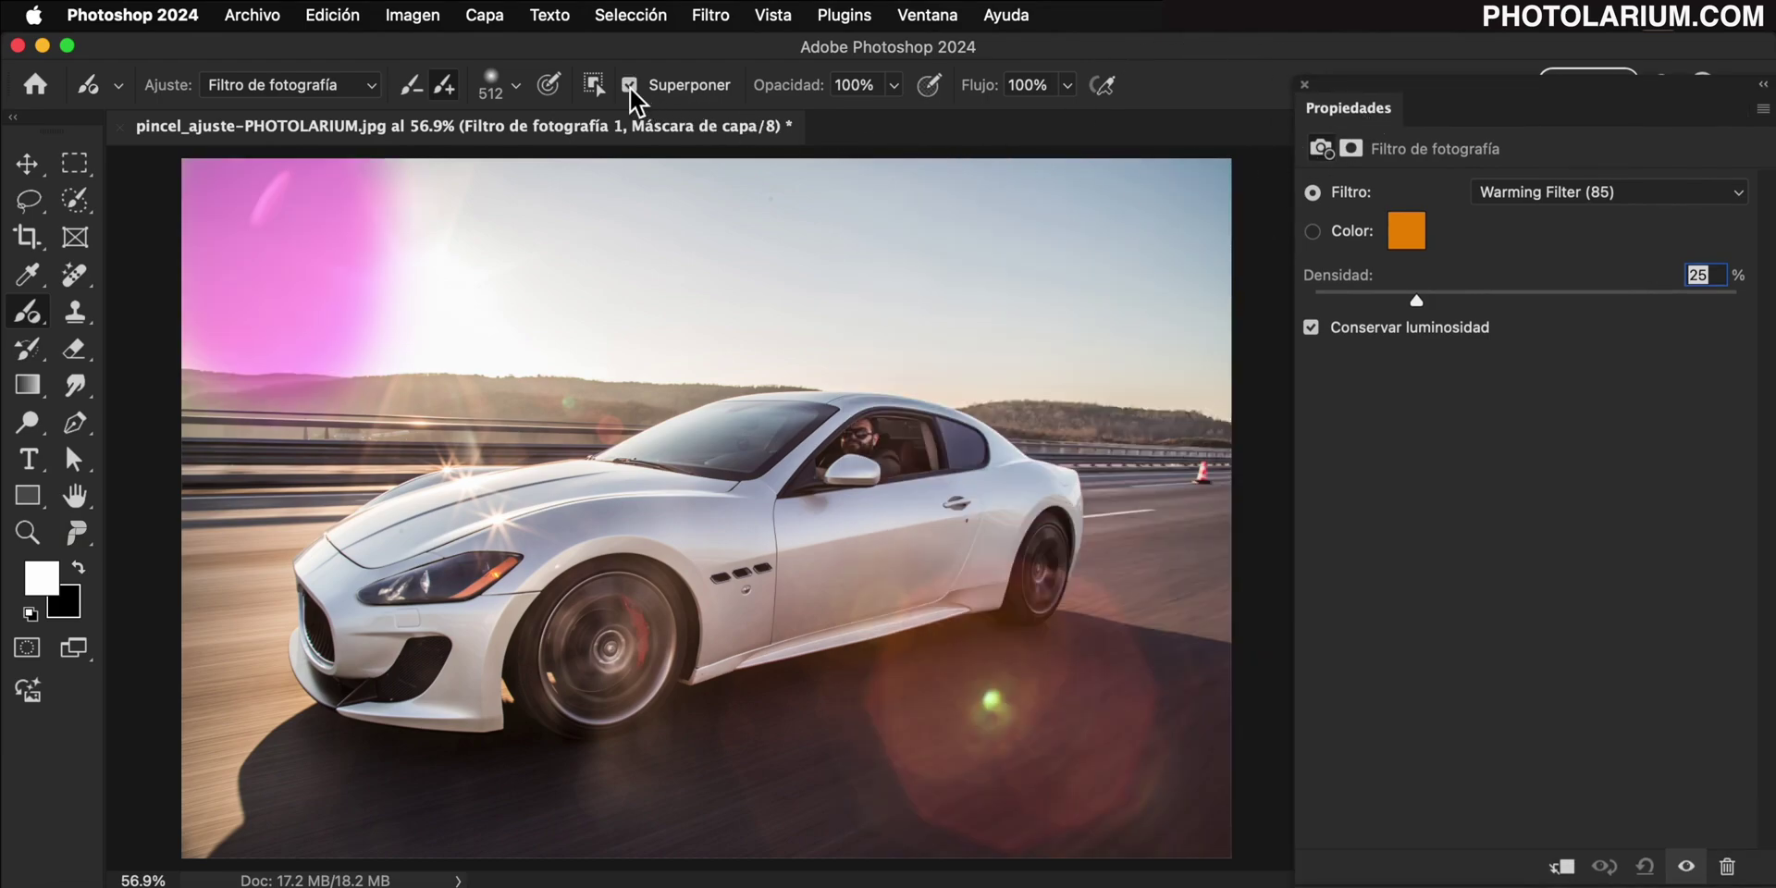
{"action": "mouse_move", "coordinate": [396, 219]}
{"action": "left_mouse_down"}
{"action": "mouse_move", "coordinate": [726, 218]}
{"action": "mouse_move", "coordinate": [1197, 305]}
{"action": "mouse_move", "coordinate": [961, 323]}
{"action": "mouse_move", "coordinate": [336, 286]}
{"action": "mouse_move", "coordinate": [864, 269]}
{"action": "mouse_move", "coordinate": [1228, 145]}
{"action": "left_mouse_up"}
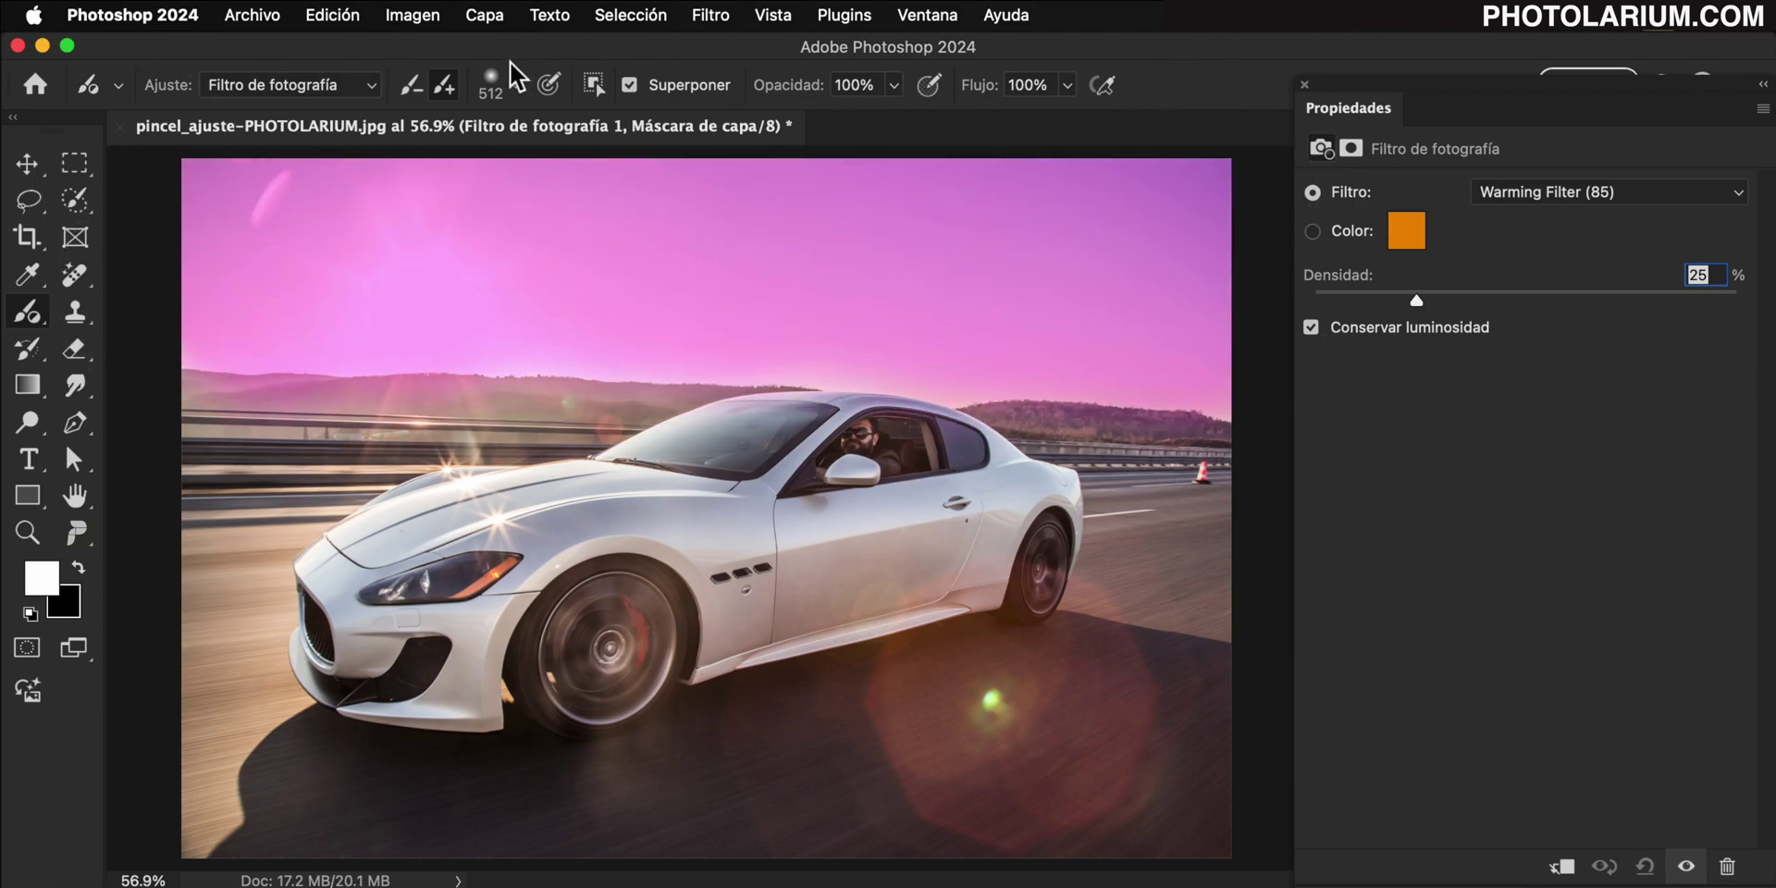
{"action": "left_click", "coordinate": [630, 85]}
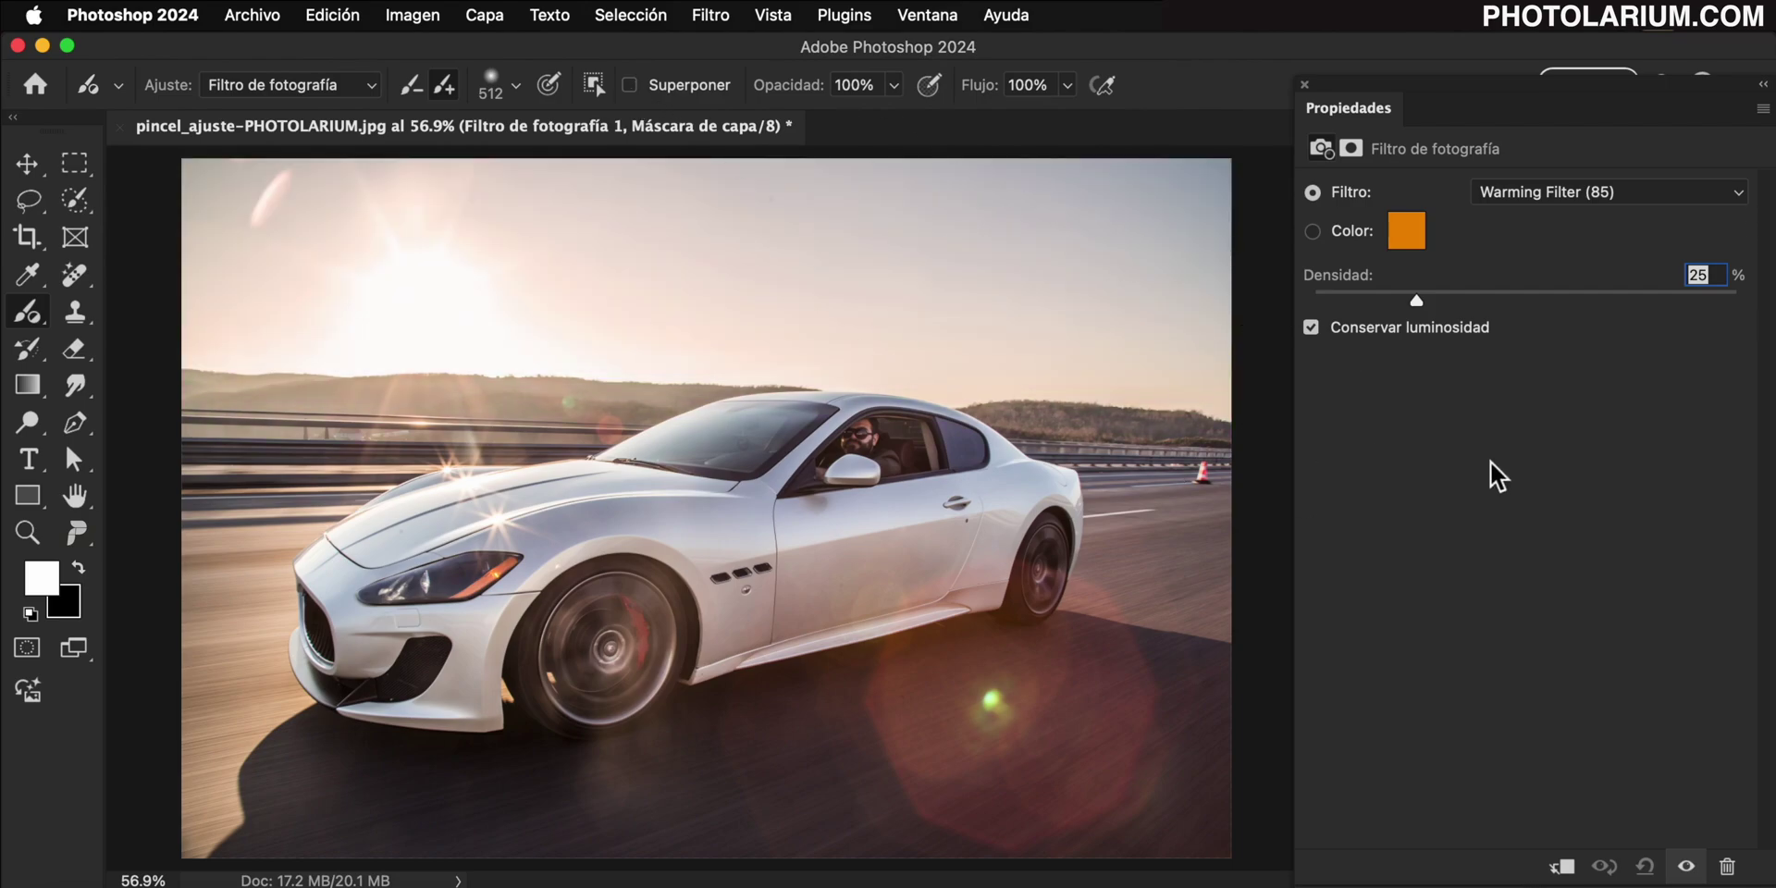
{"action": "mouse_move", "coordinate": [1480, 101]}
{"action": "left_mouse_down"}
{"action": "mouse_move", "coordinate": [1403, 157]}
{"action": "mouse_move", "coordinate": [1349, 148]}
{"action": "left_mouse_up"}
- Set the sky's Photo Filter to Underwater at 82% density
{"action": "left_click", "coordinate": [1352, 153]}
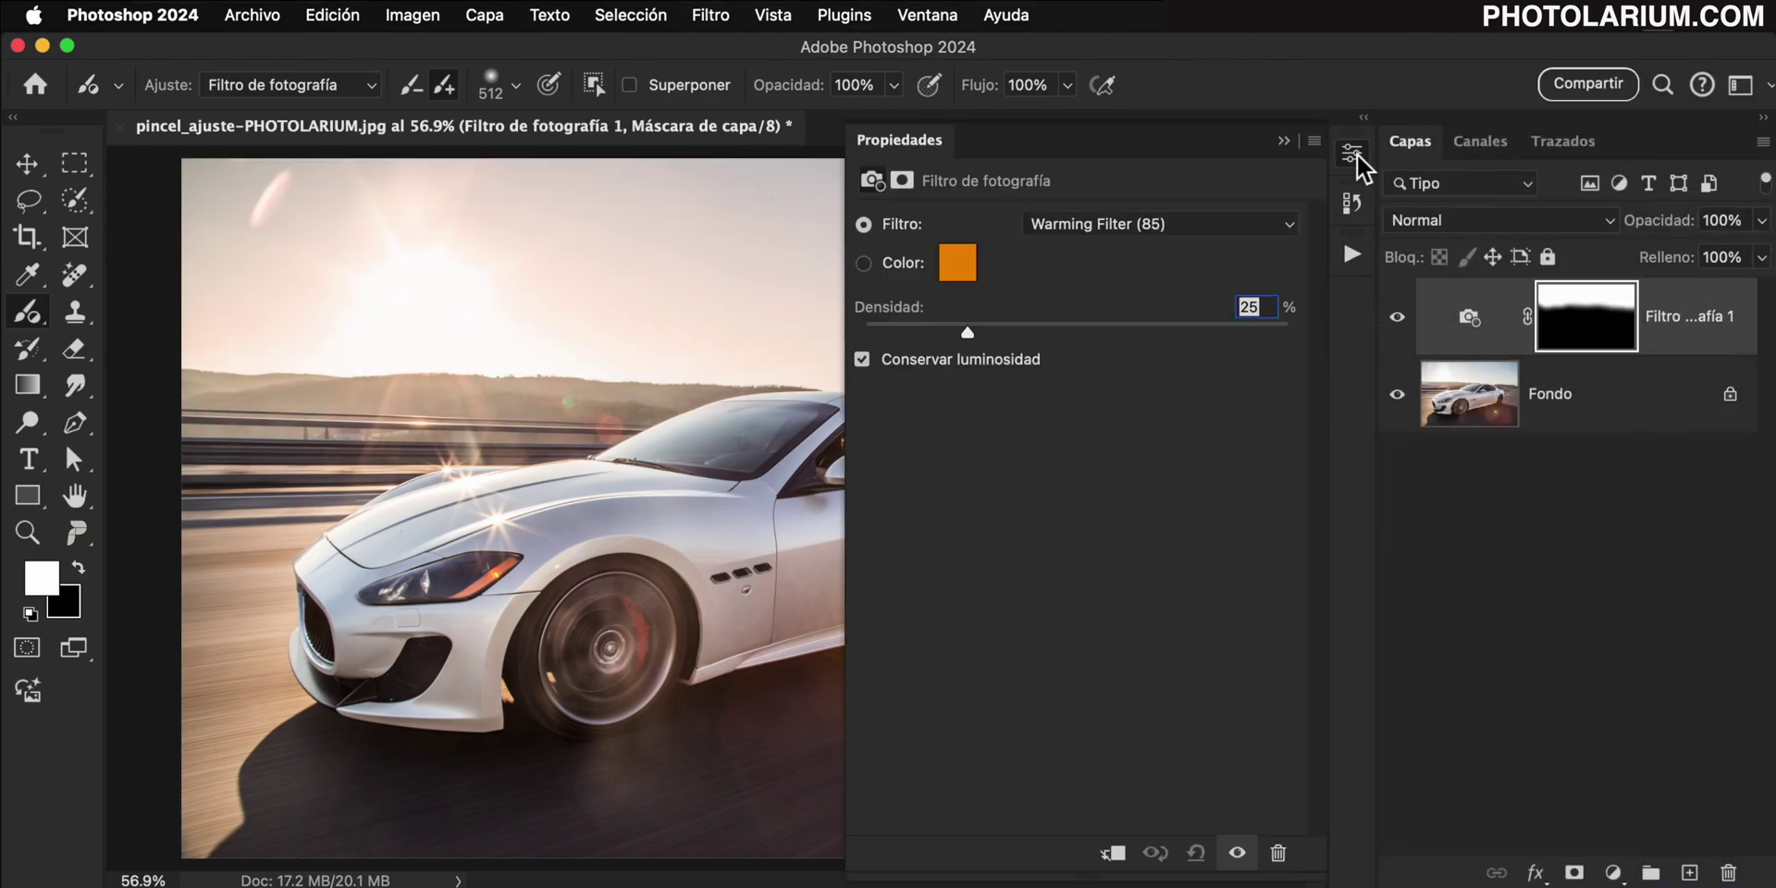
{"action": "left_click", "coordinate": [1275, 236]}
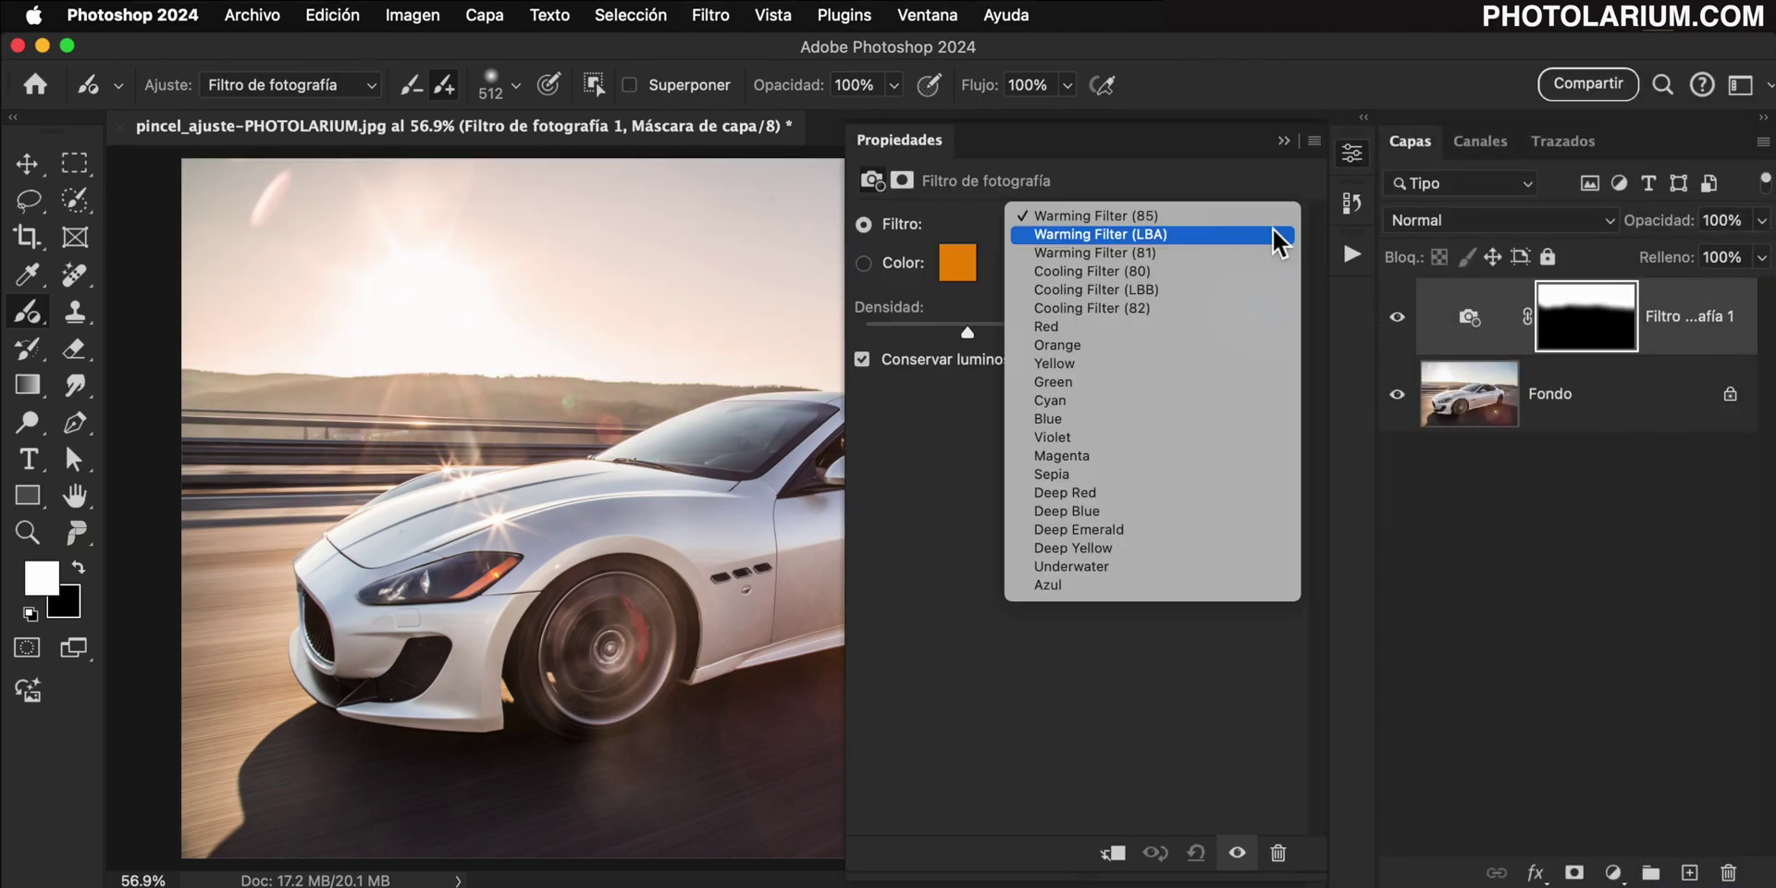
{"action": "left_click", "coordinate": [1073, 566]}
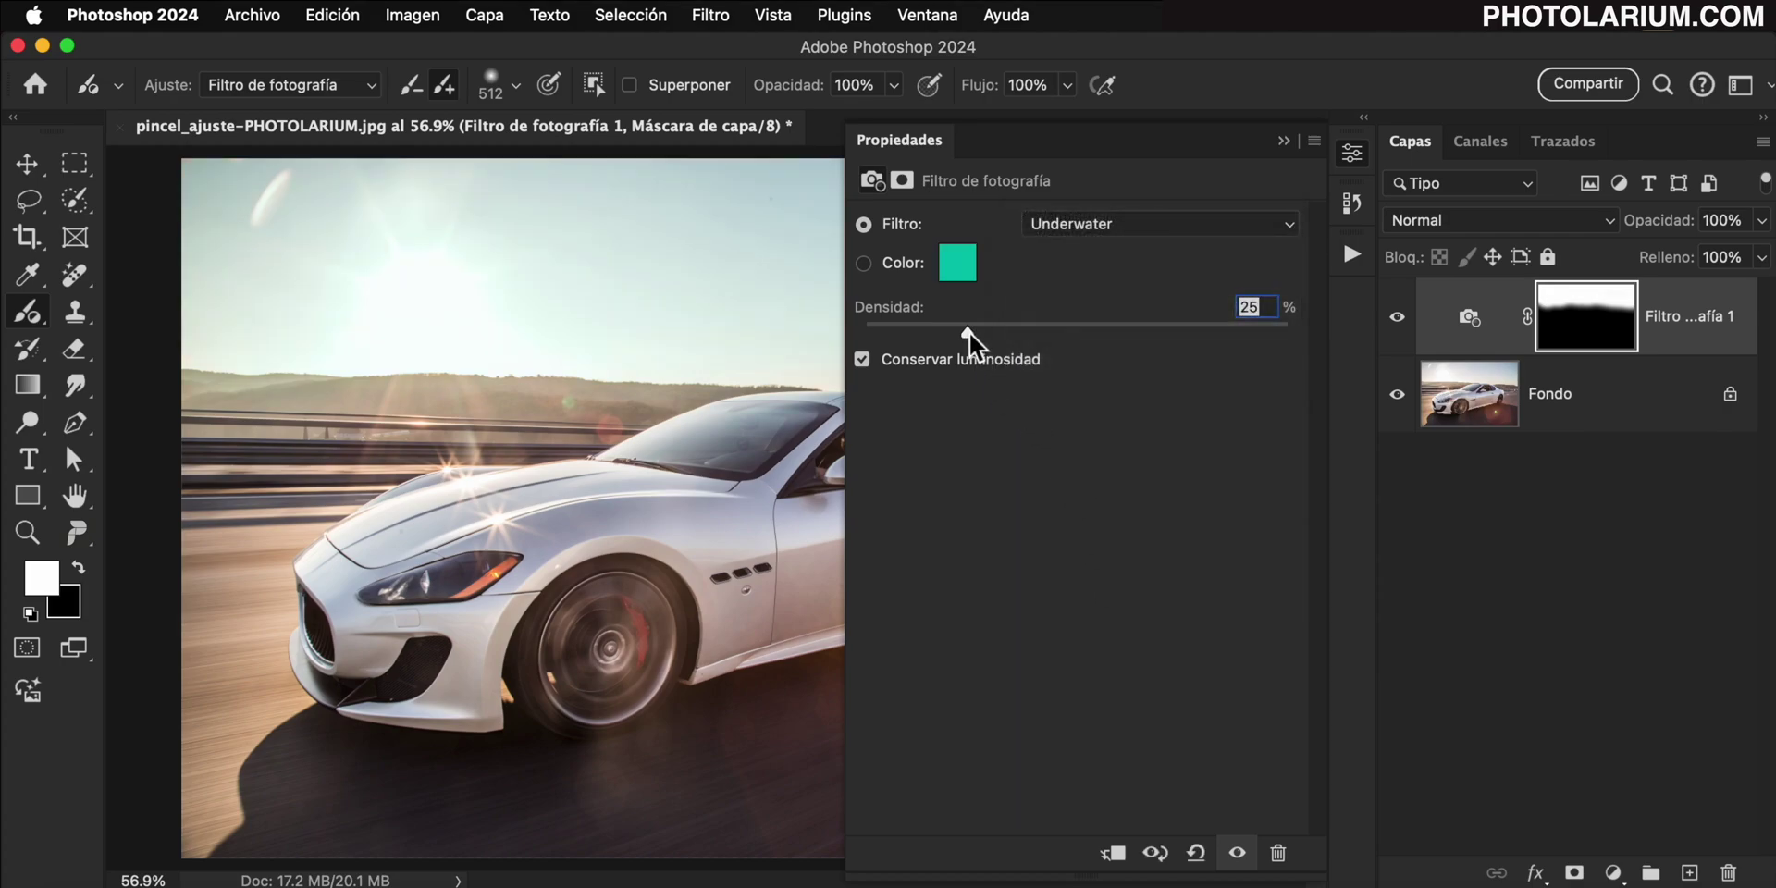
{"action": "left_click_drag", "start_coordinate": [968, 335], "coordinate": [1214, 350]}
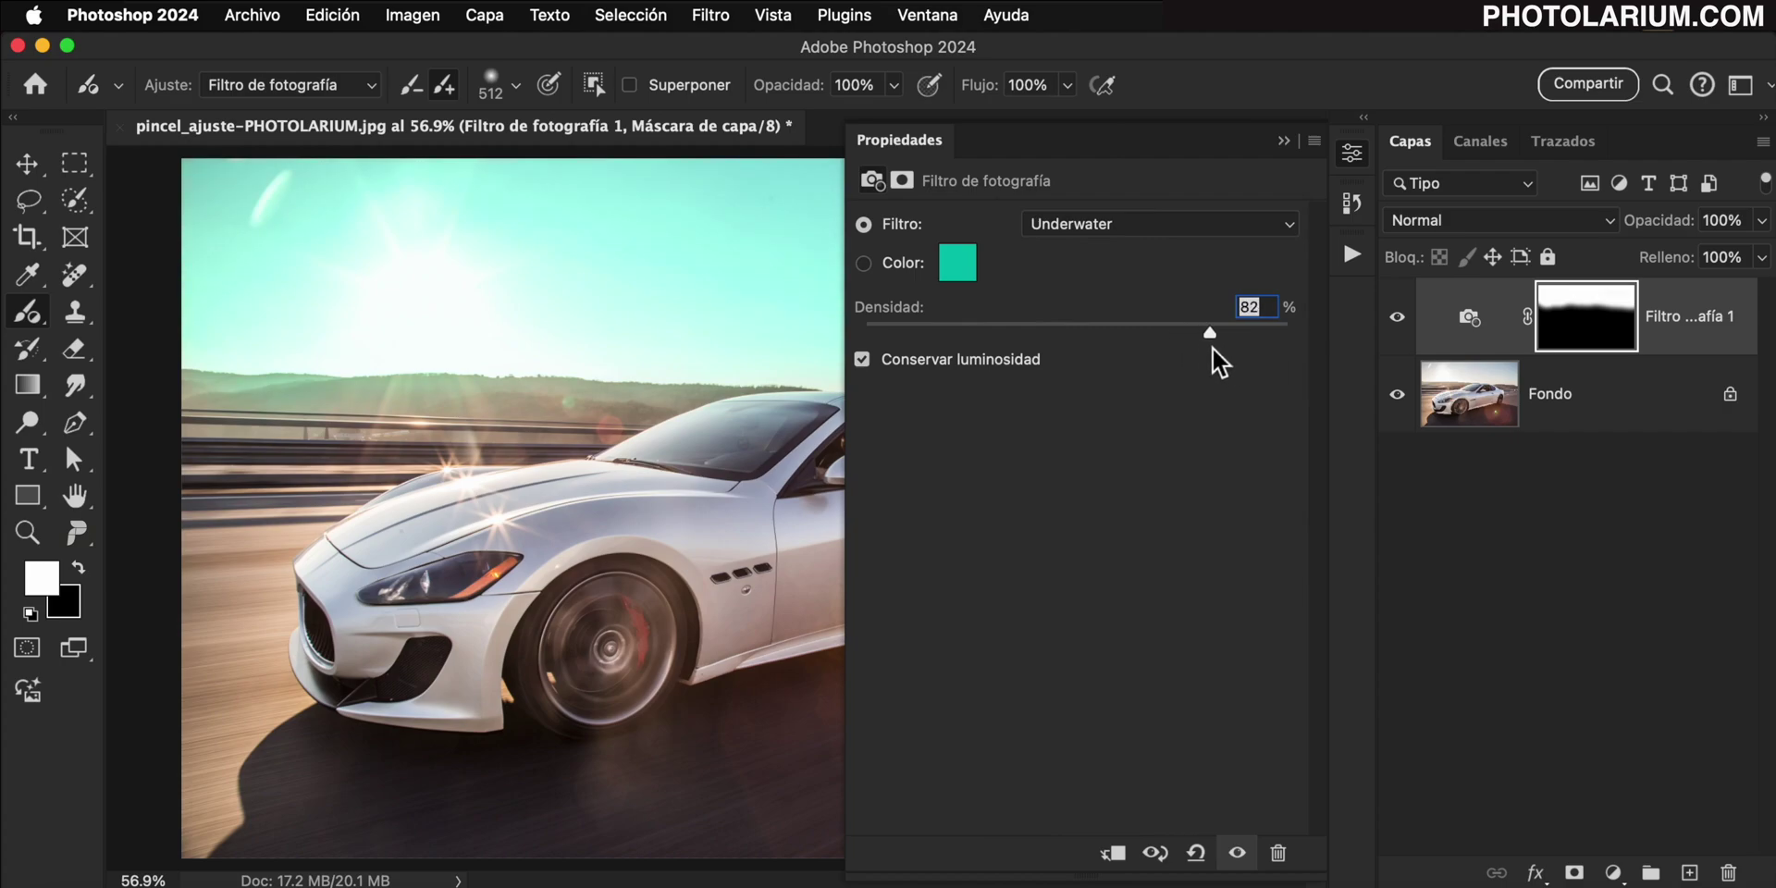
{"action": "left_click", "coordinate": [1283, 141]}
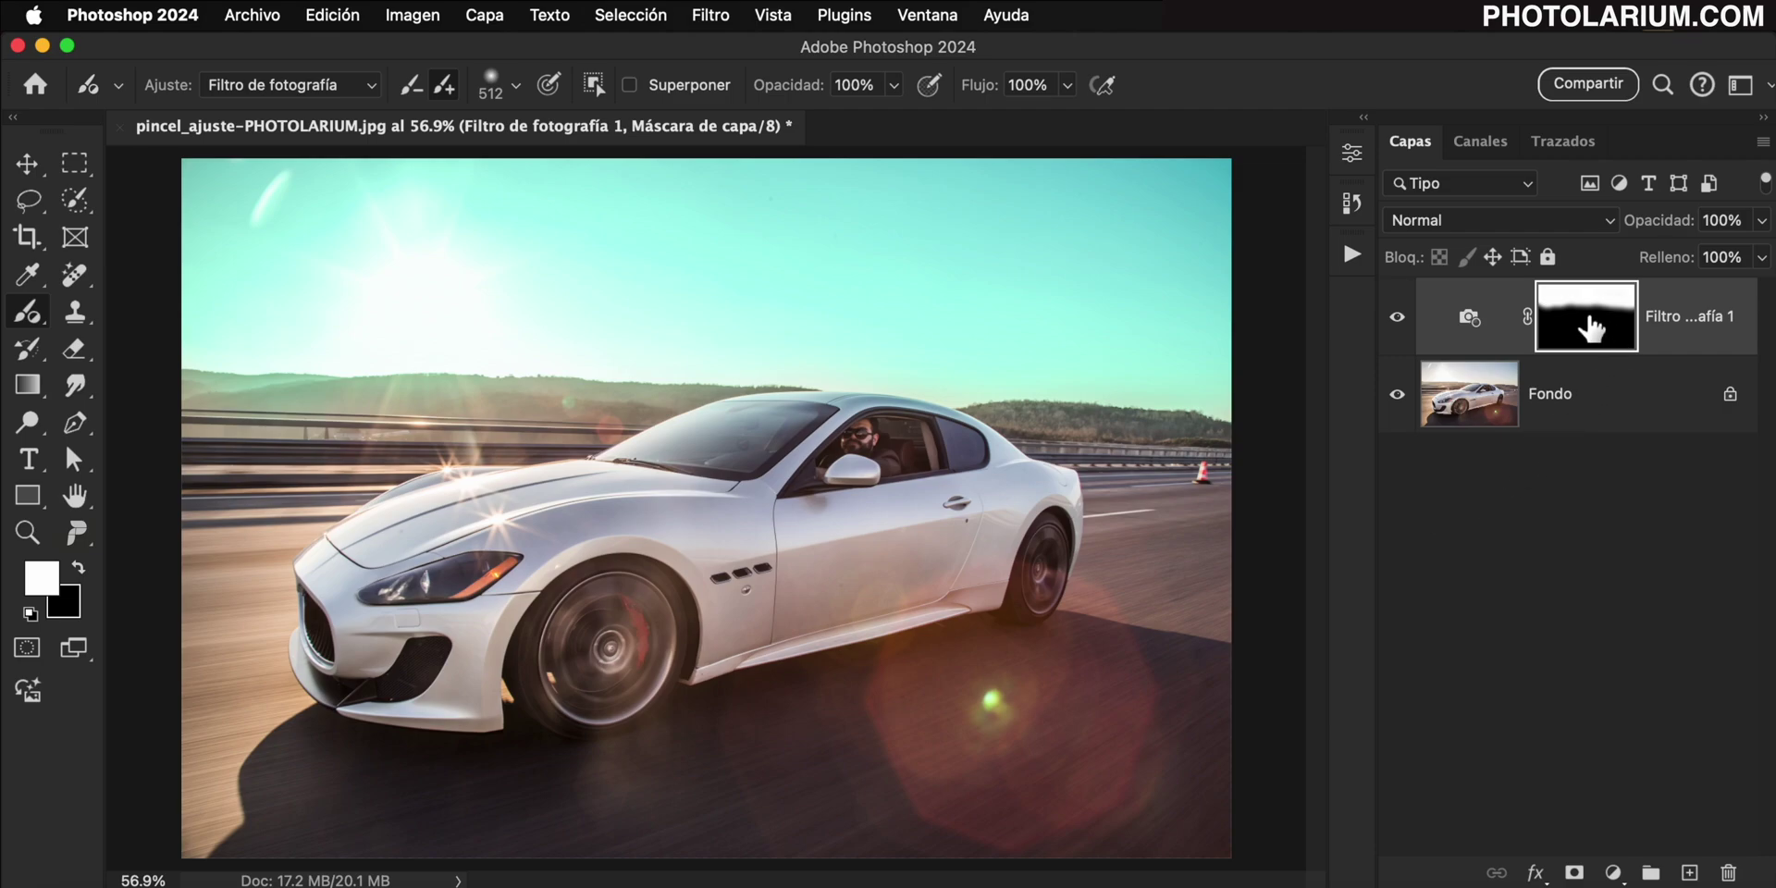
- Feather the sky mask's edge to 137.4 px with Desvanecer
{"action": "double_click", "coordinate": [1593, 328]}
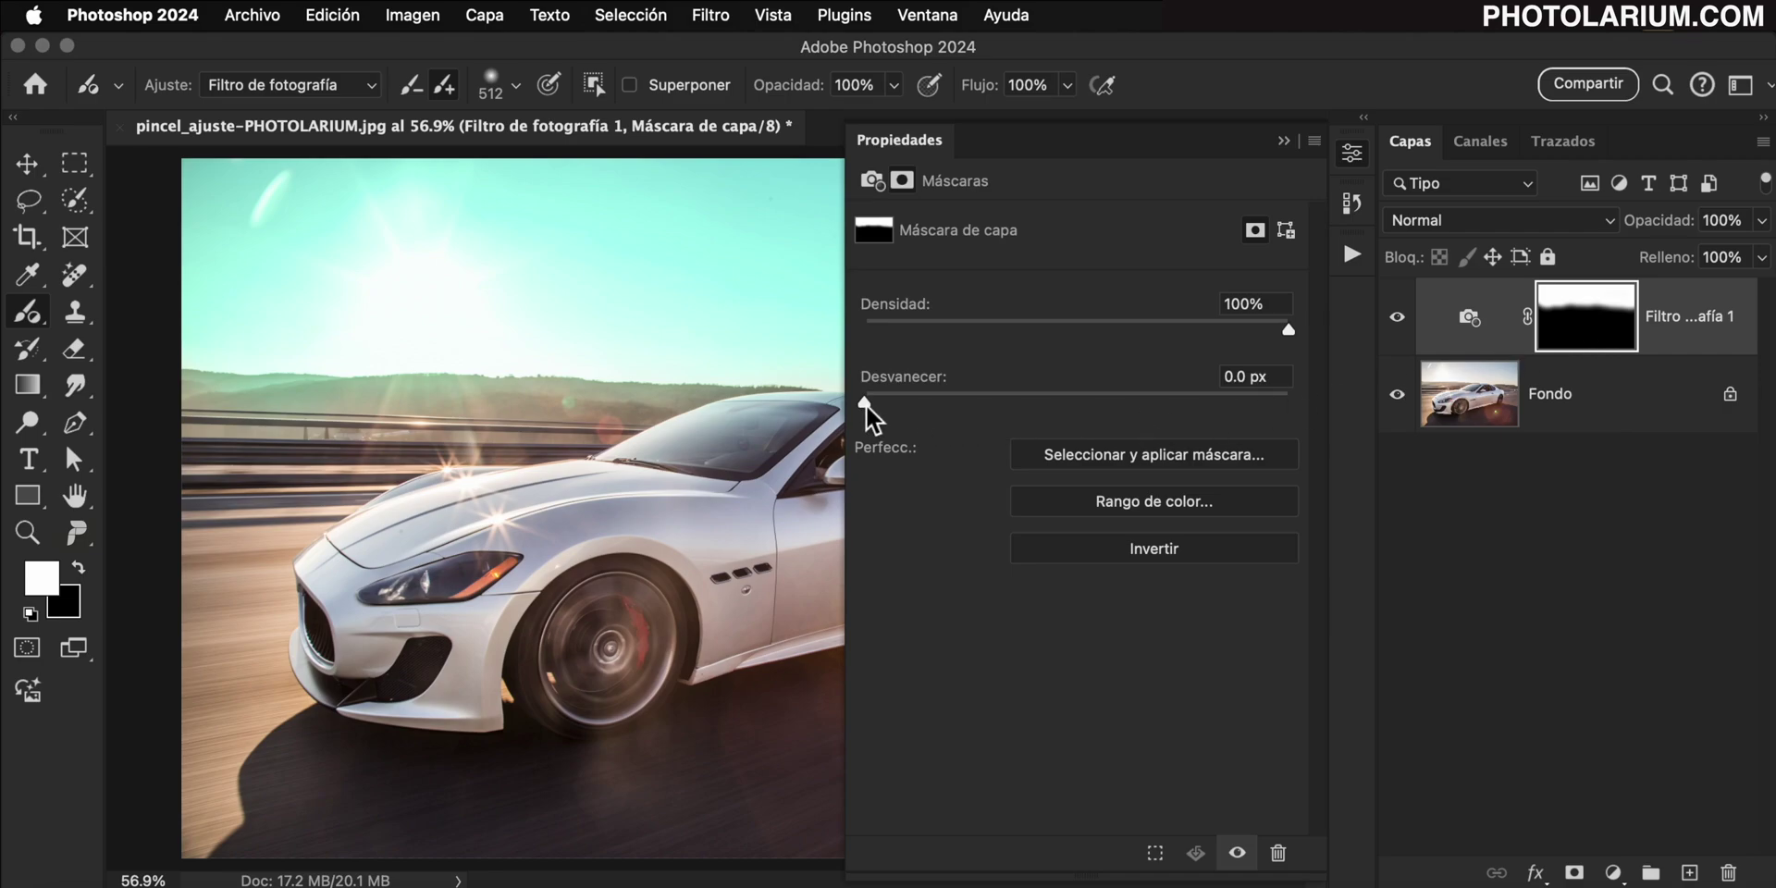
{"action": "key", "text": "v"}
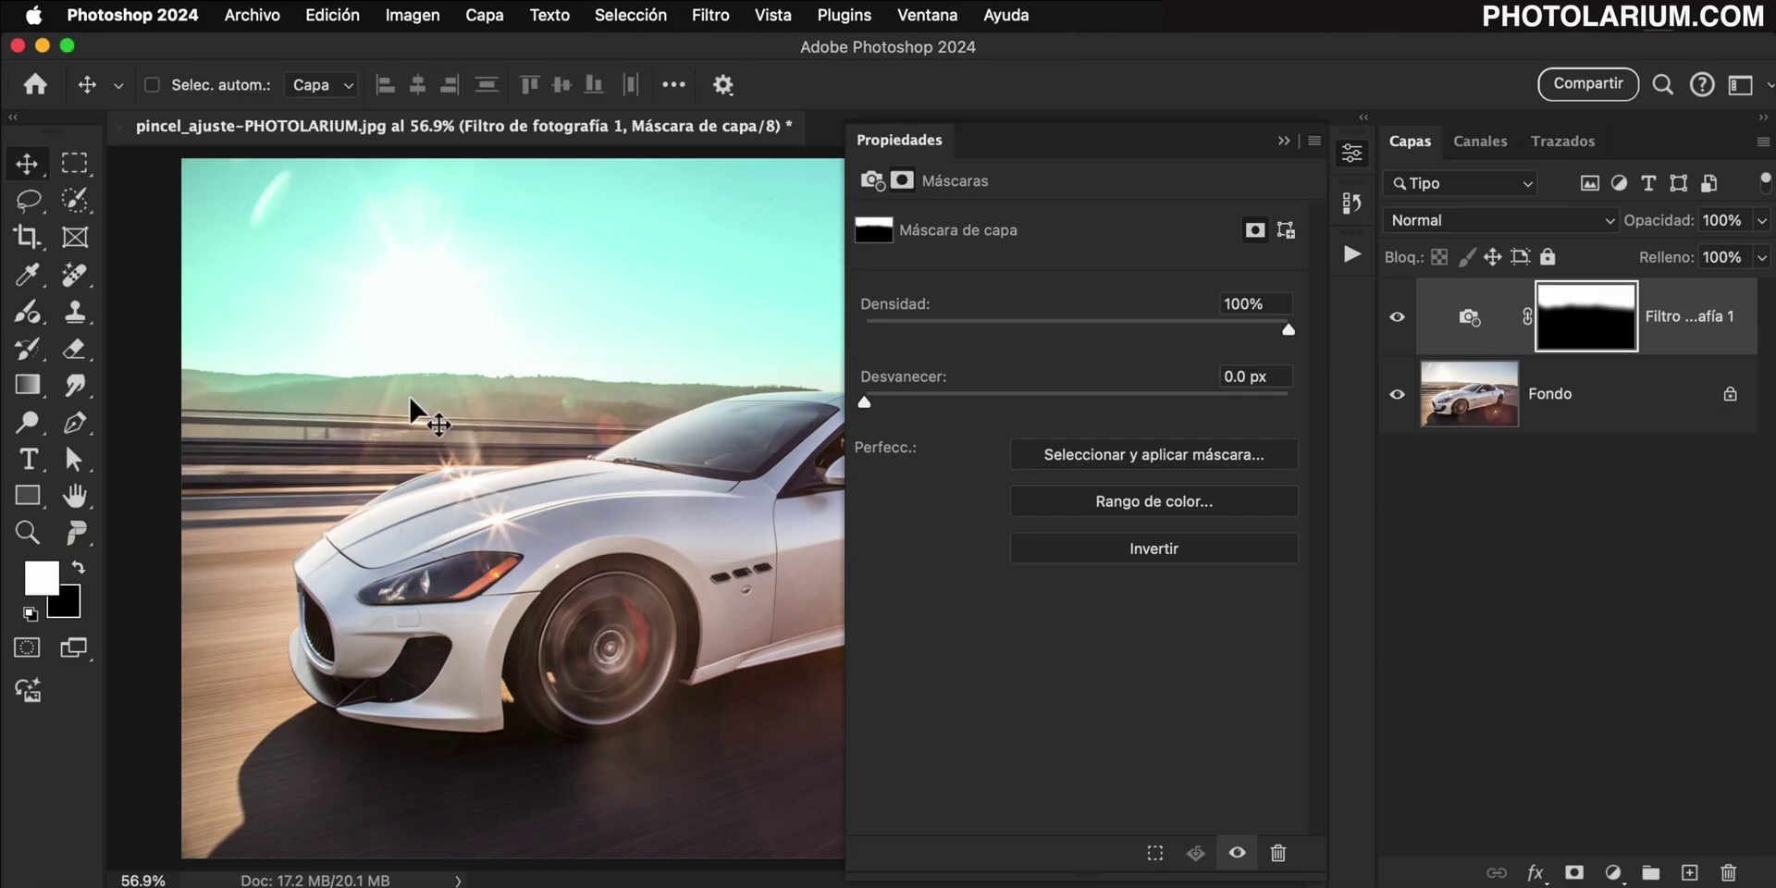
{"action": "left_click_drag", "start_coordinate": [866, 404], "coordinate": [1167, 407]}
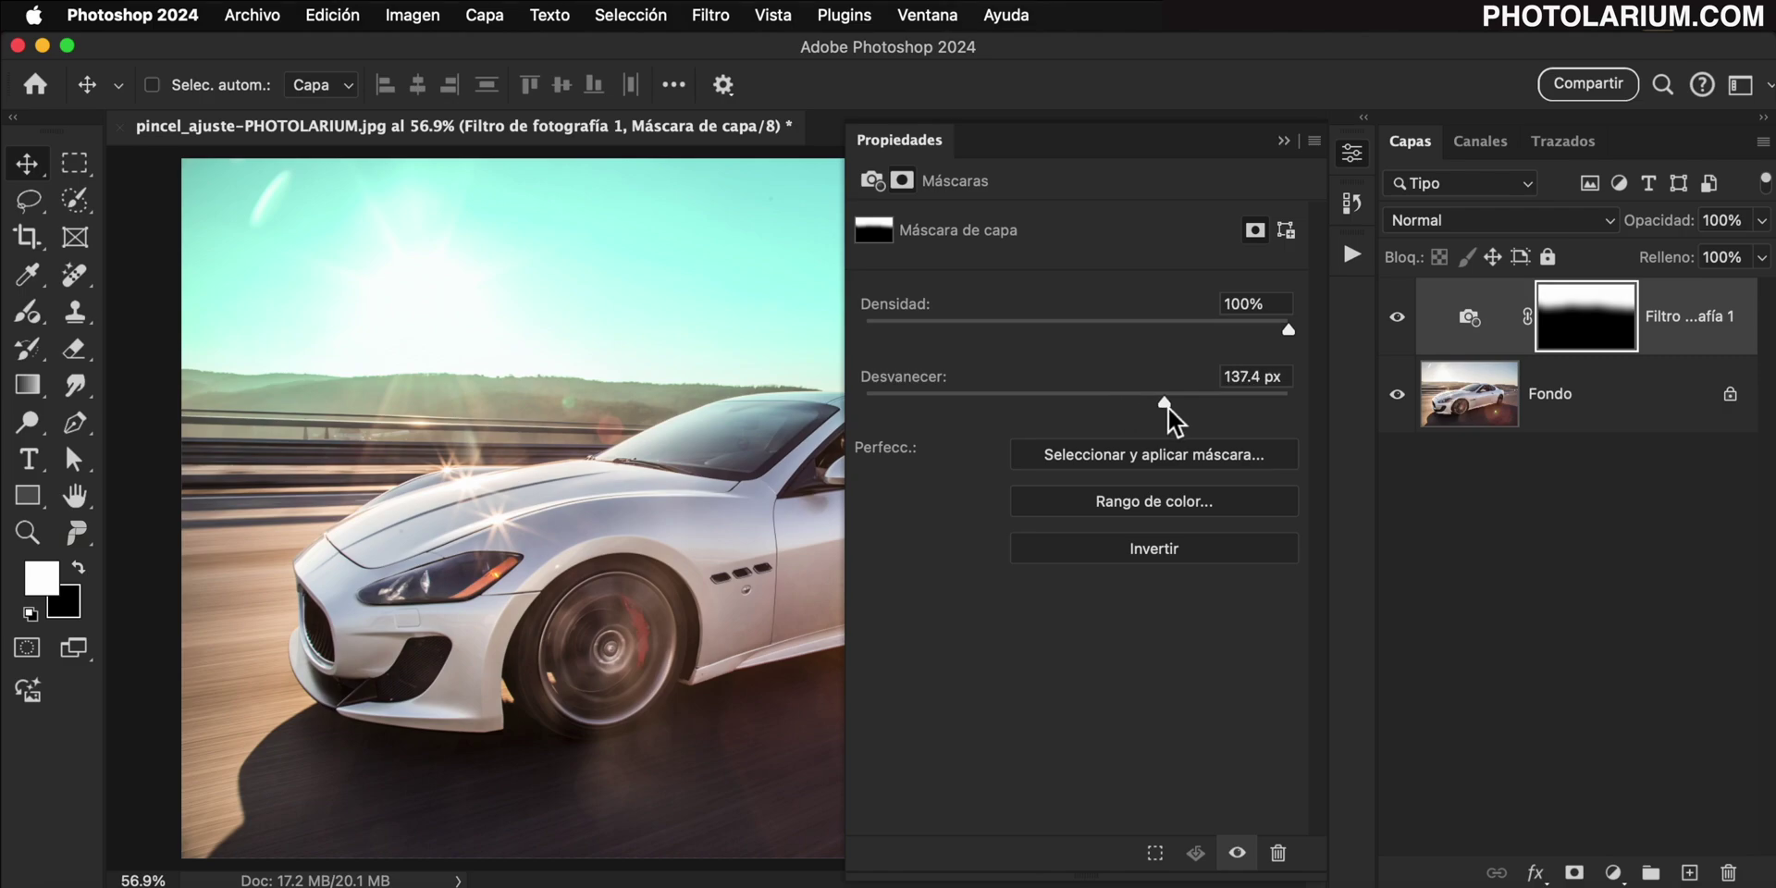
- Toggle the Photo Filter layer off and on to compare the sky before and after
{"action": "key", "text": "ctrl+2"}
{"action": "left_click", "coordinate": [1284, 142]}
{"action": "left_click", "coordinate": [1397, 320]}
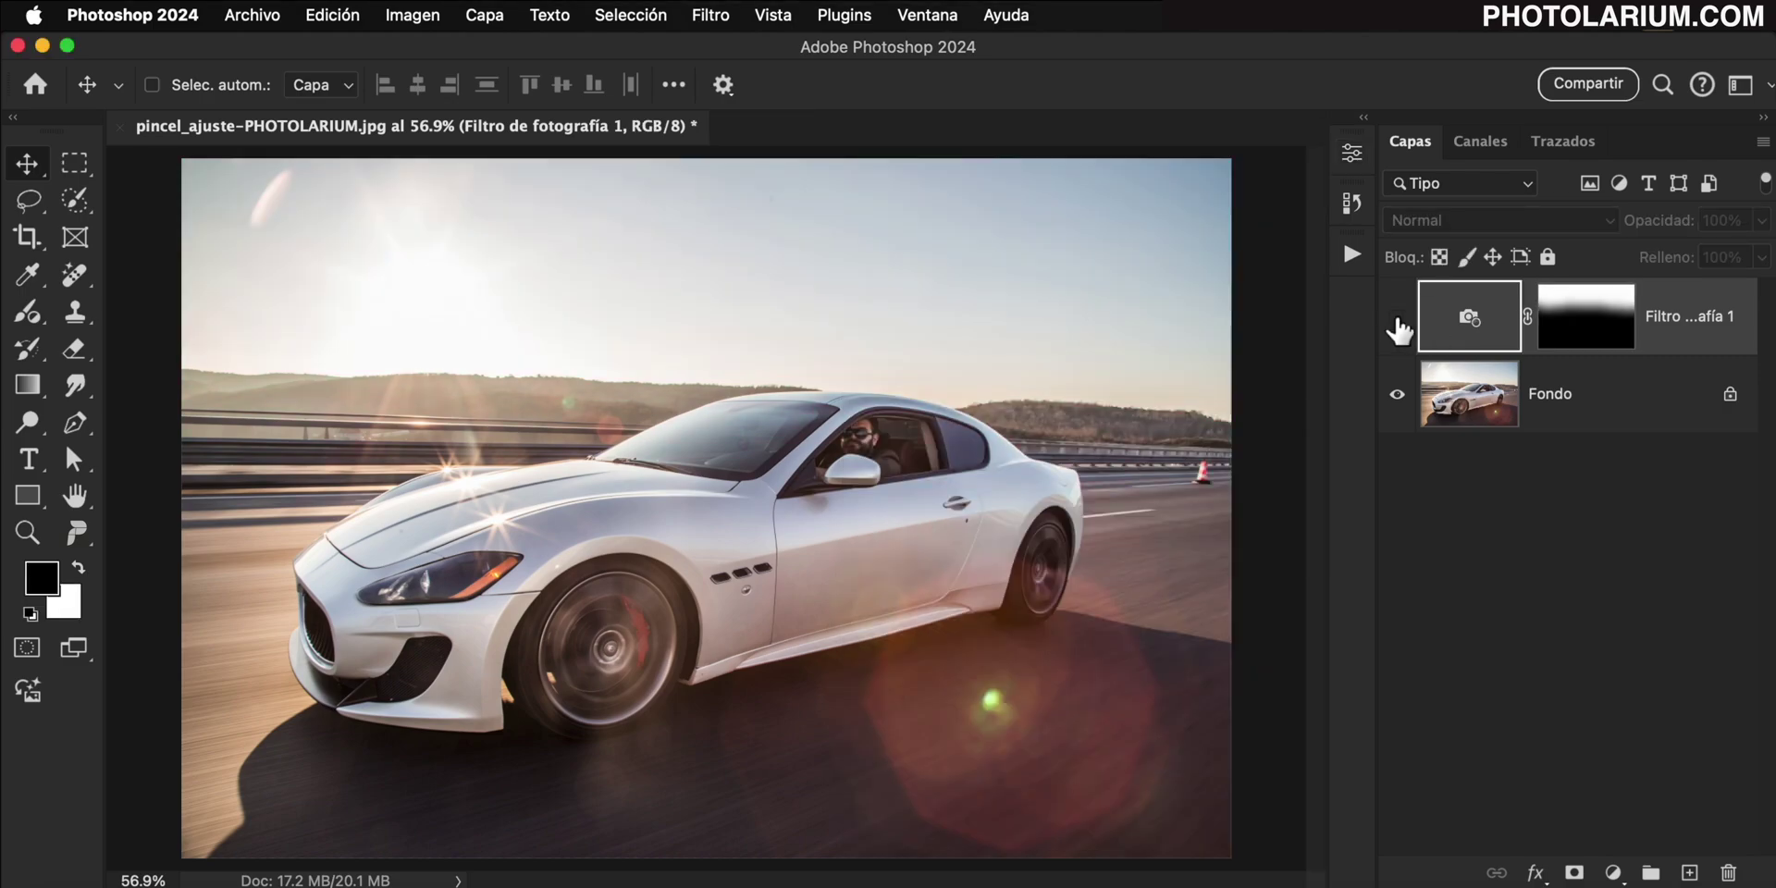
{"action": "left_click", "coordinate": [1397, 319]}
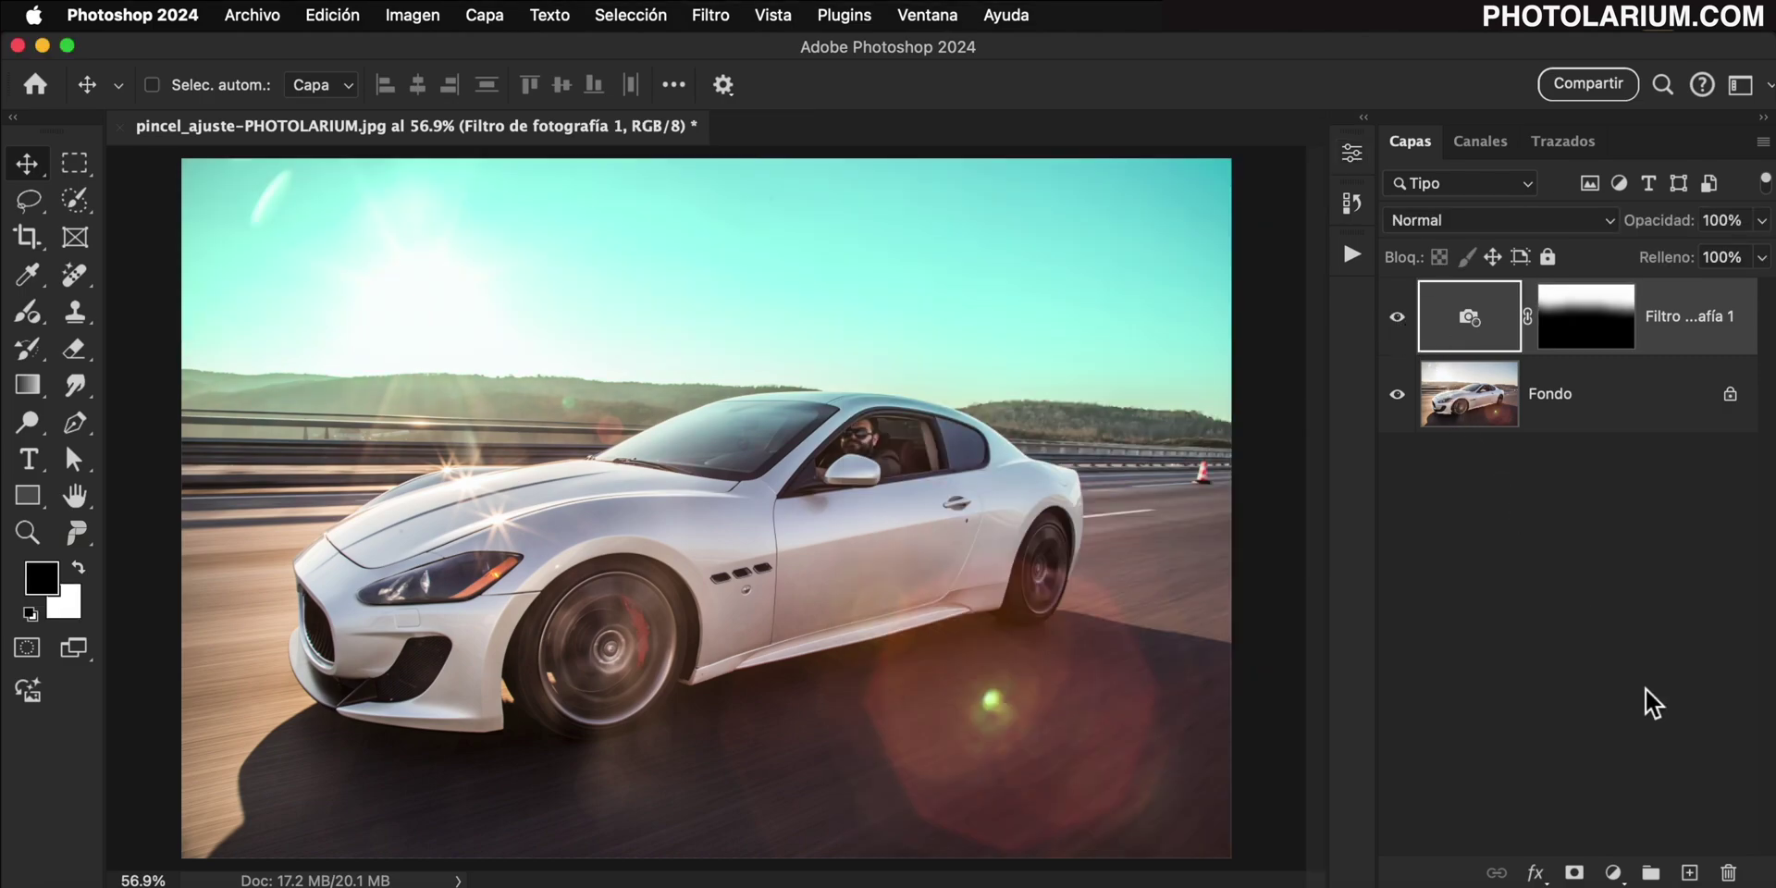